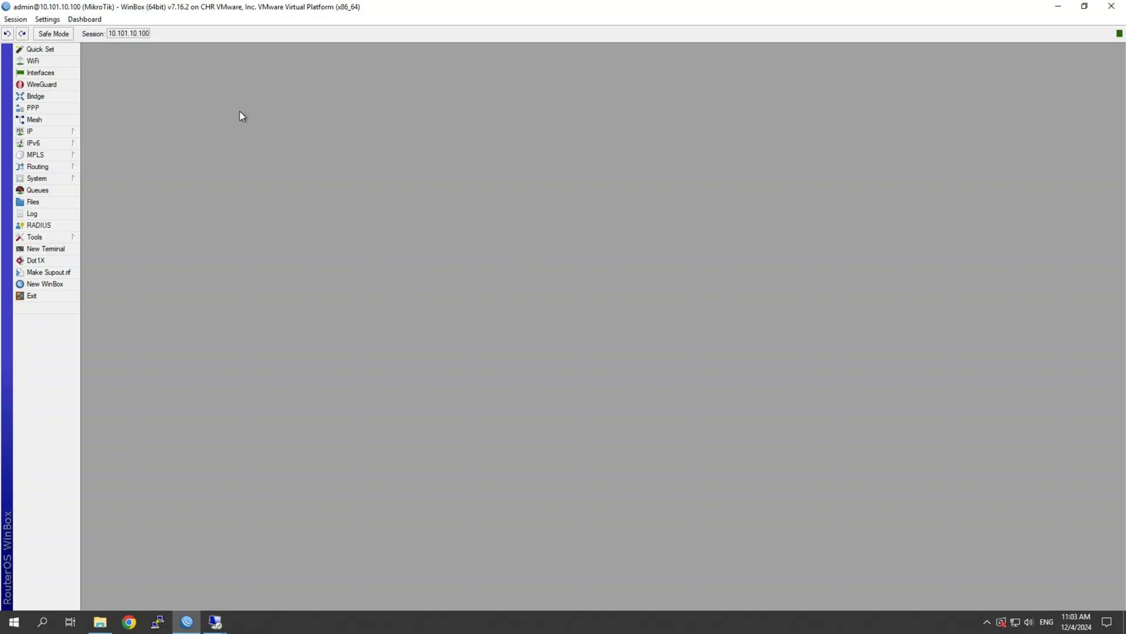
Open the IP address list and bridge ports, reviewing ether2 and the 172.31.1.1/24 and 10.101.10.100/24 entries.
click(69, 133)
click(94, 144)
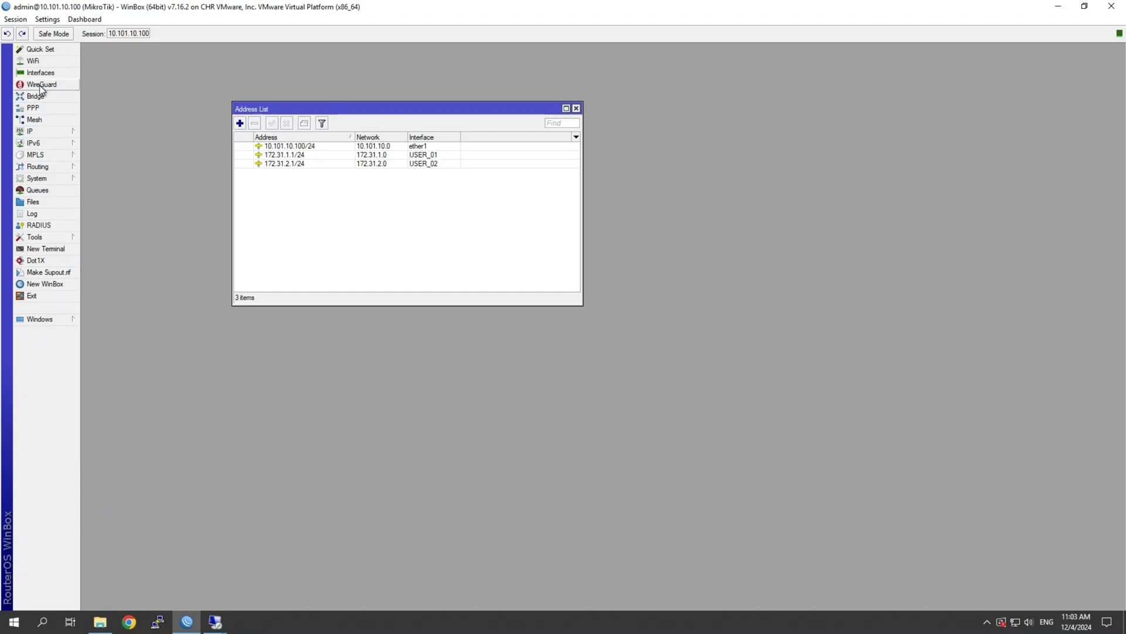
click(36, 96)
click(354, 414)
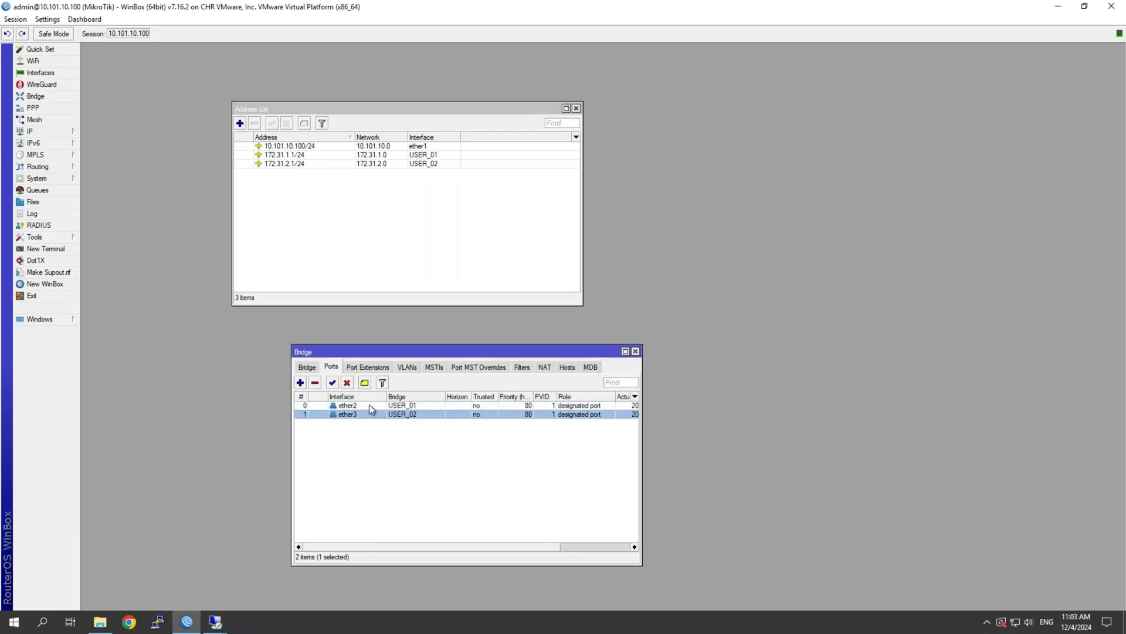
click(369, 406)
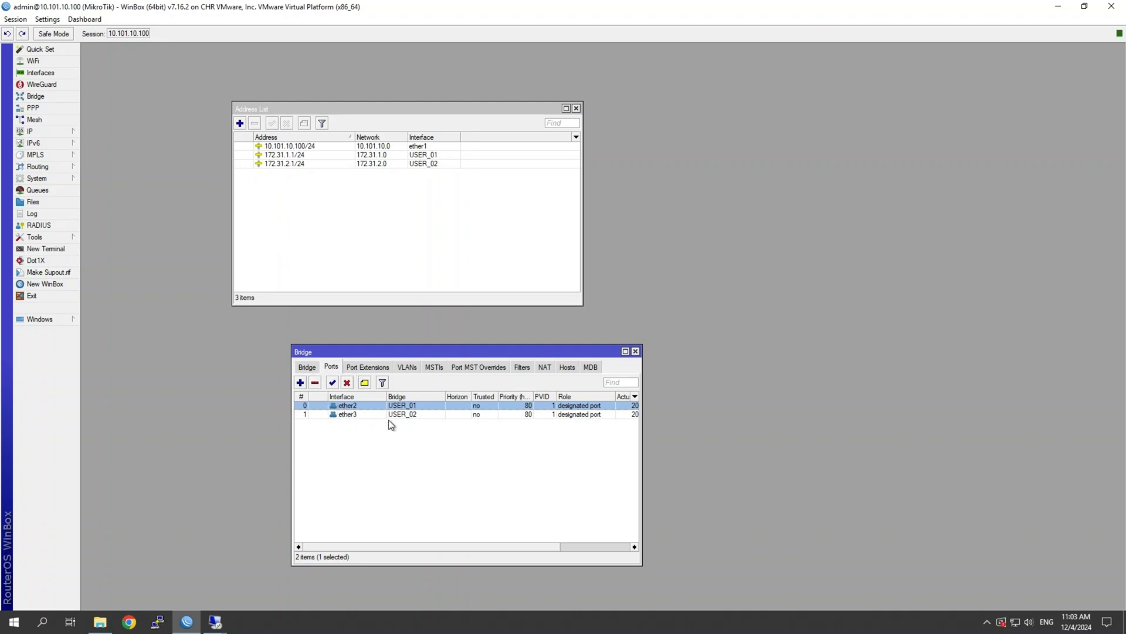
click(297, 155)
click(297, 147)
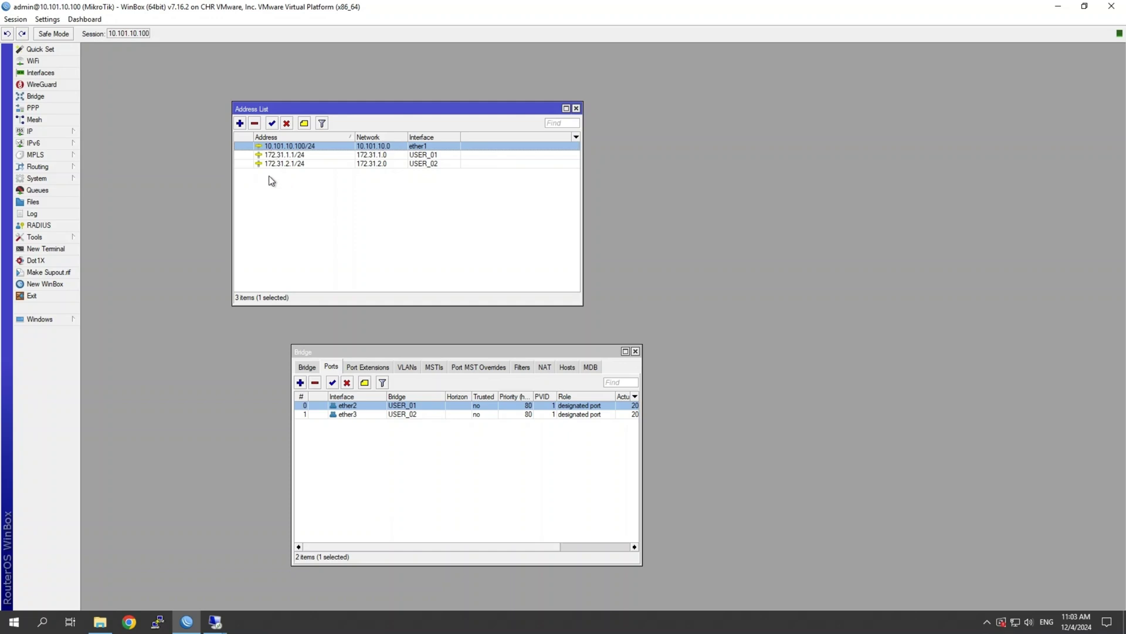
Check the default route via 10.101.10.1 in the Route List, close it, and select 172.31.2.1/24.
click(34, 133)
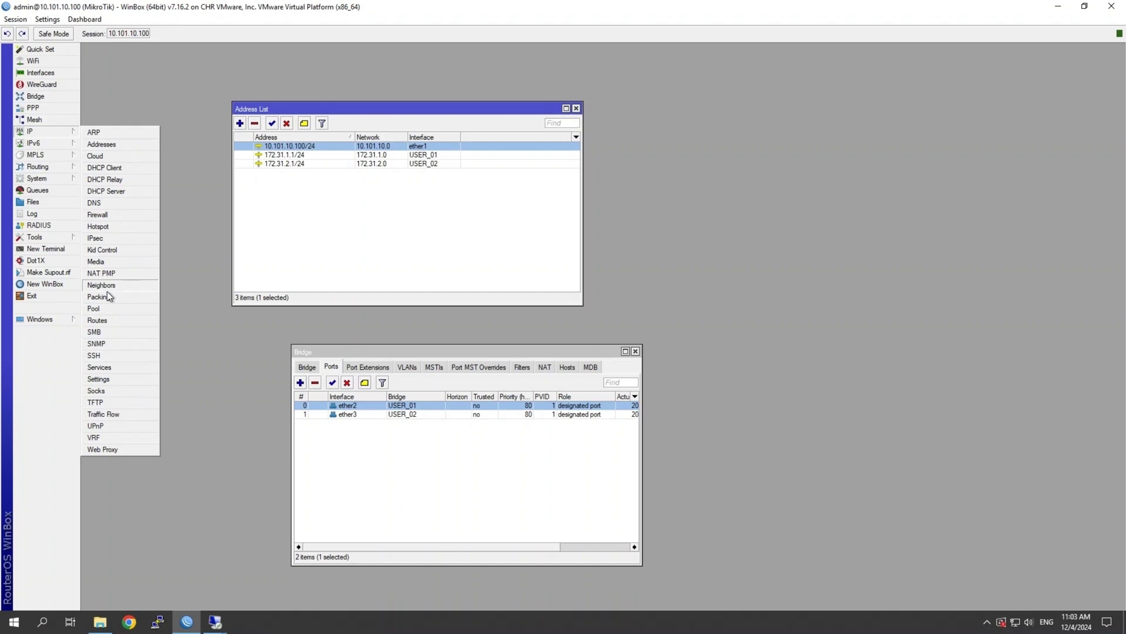
click(118, 322)
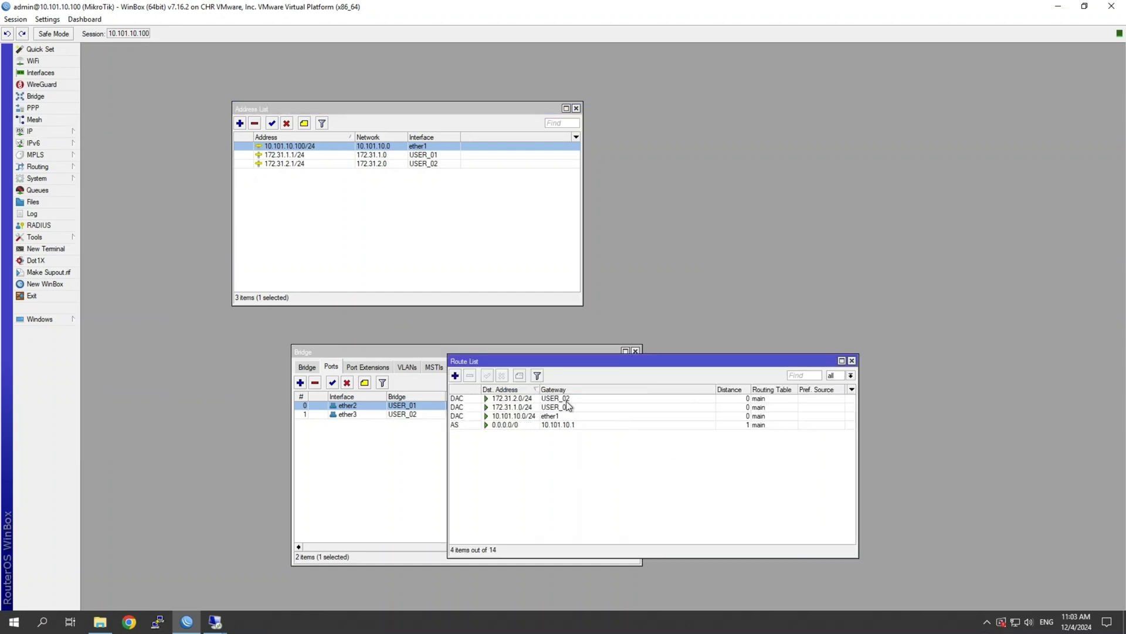
click(565, 424)
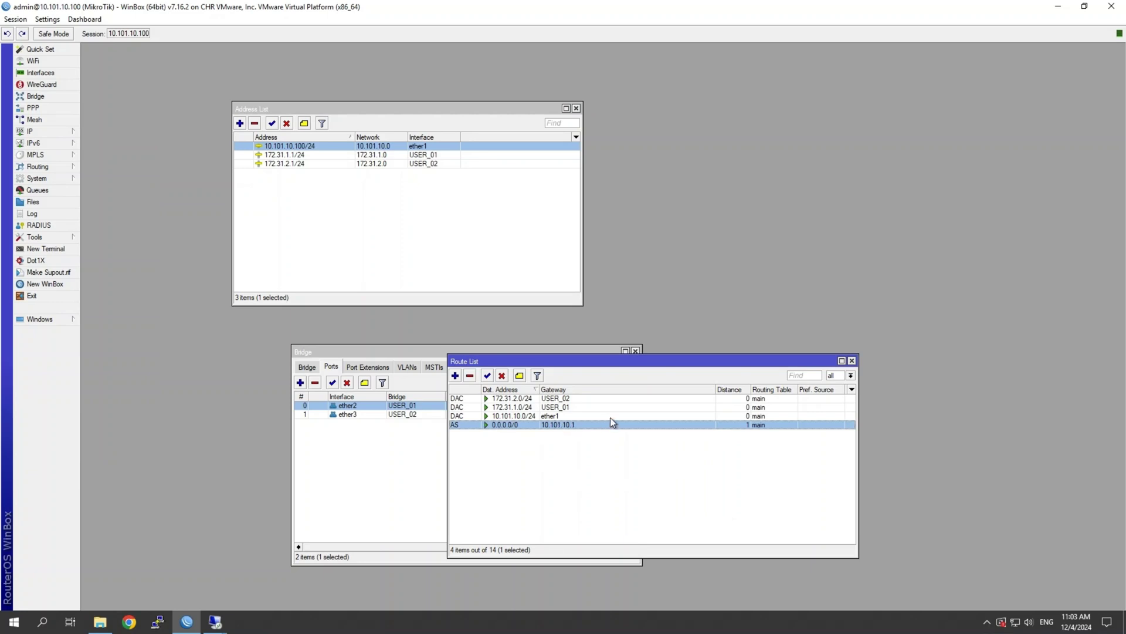
click(851, 361)
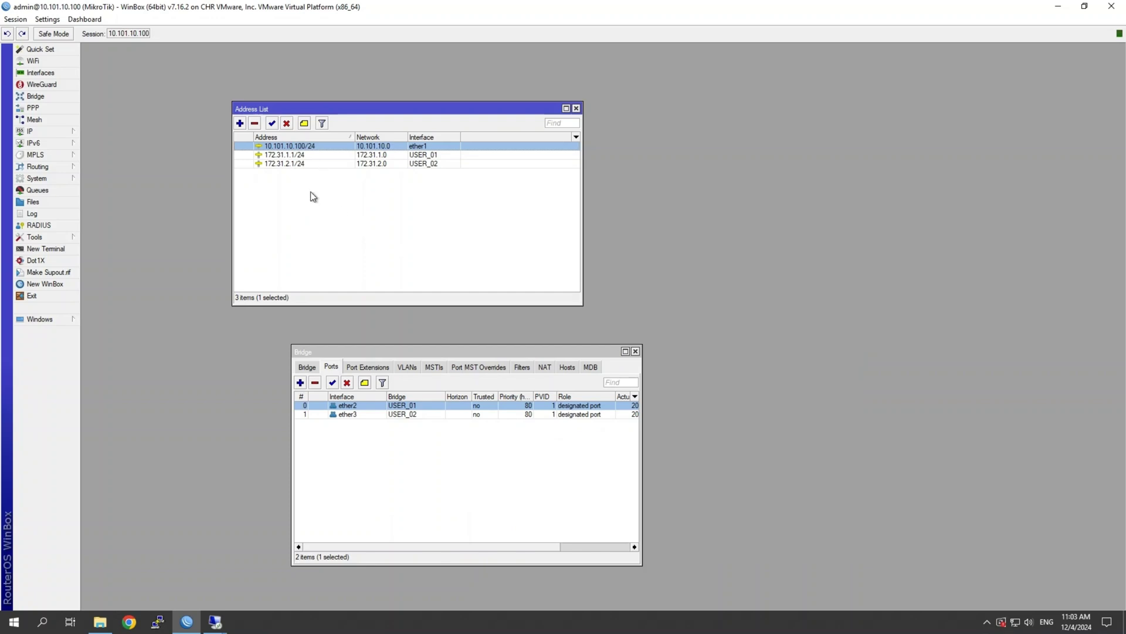
click(295, 164)
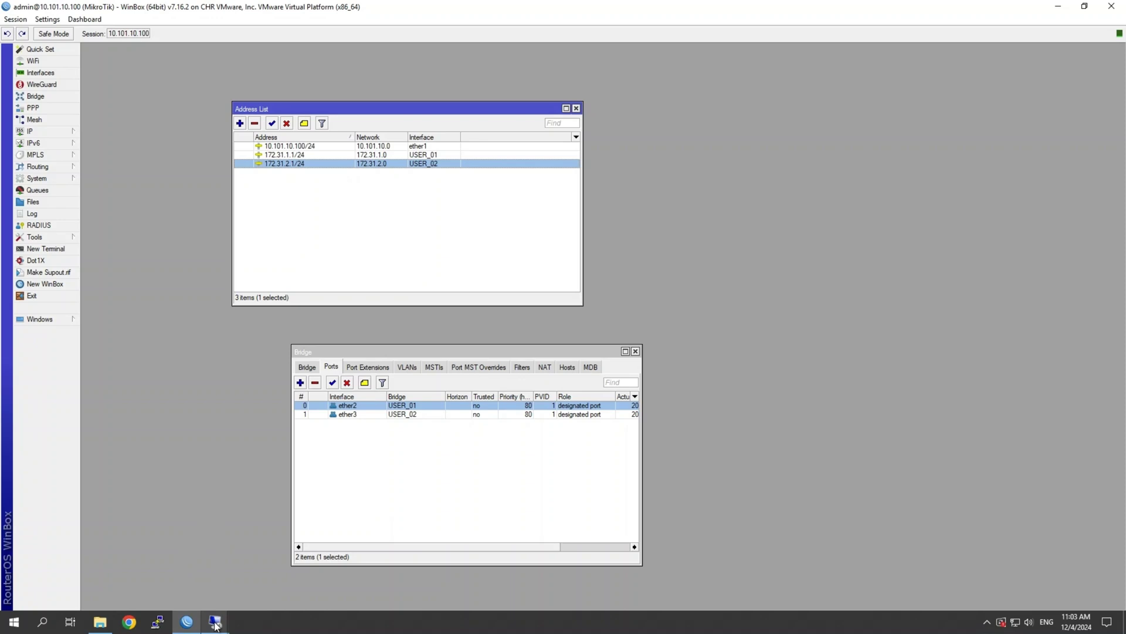
mouse_move(216, 625)
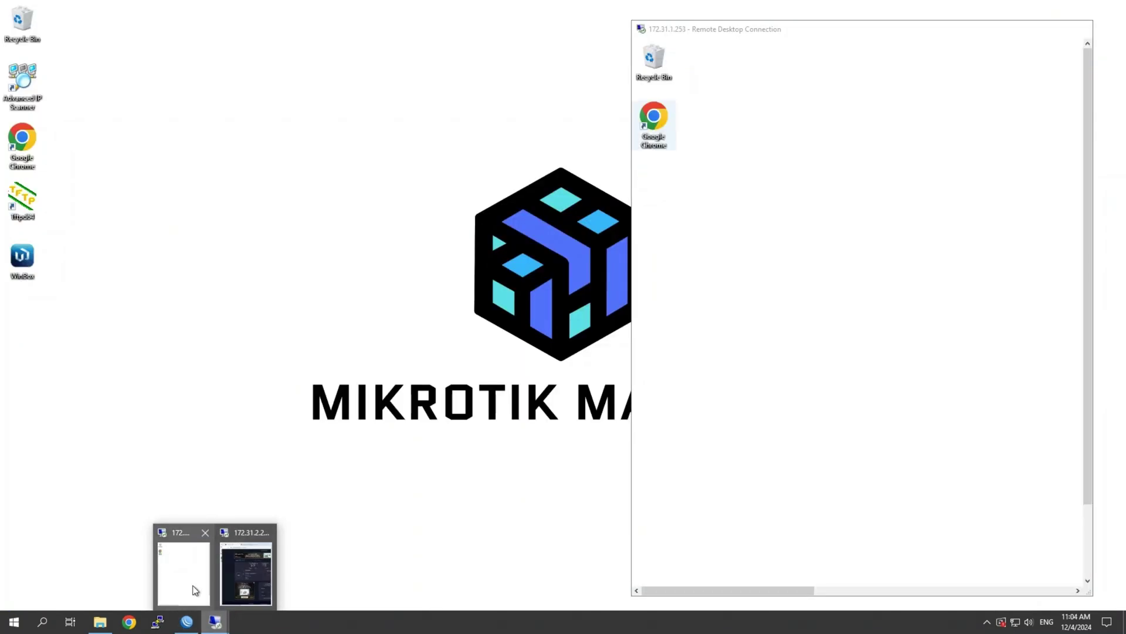
click(197, 591)
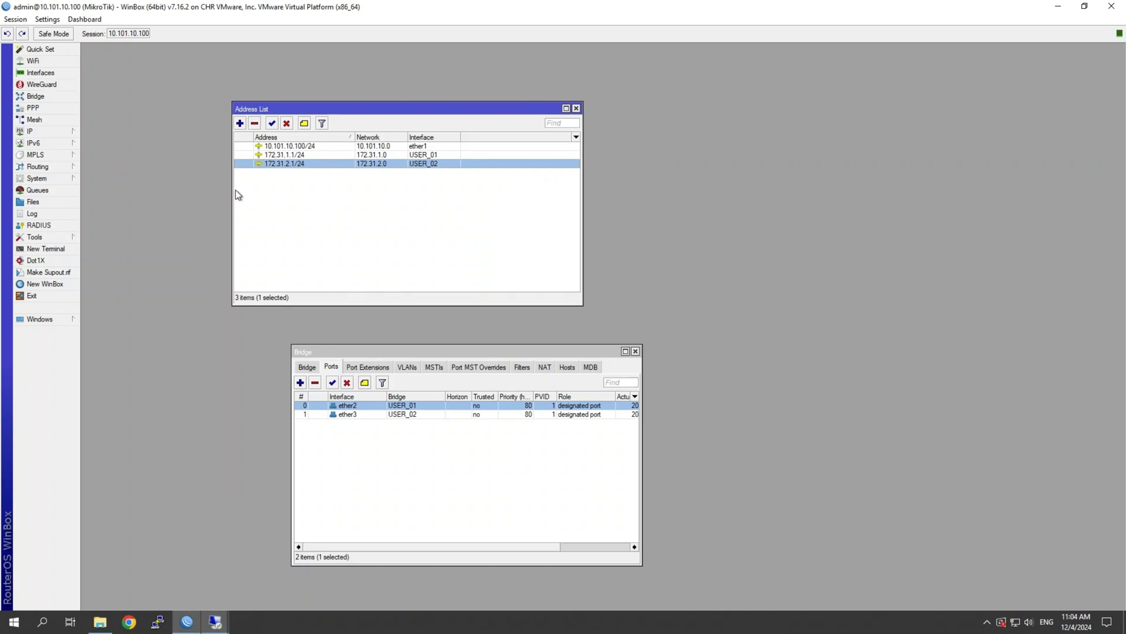
Close the address and bridge windows and go to the Firewall Mangle rules.
click(576, 108)
click(635, 352)
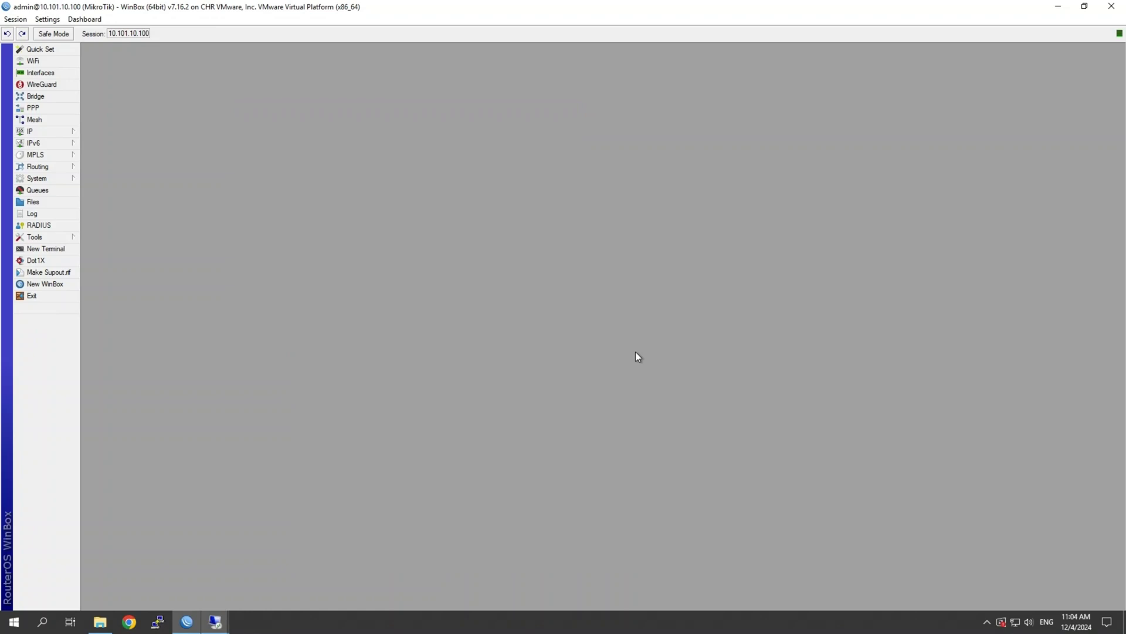
click(66, 132)
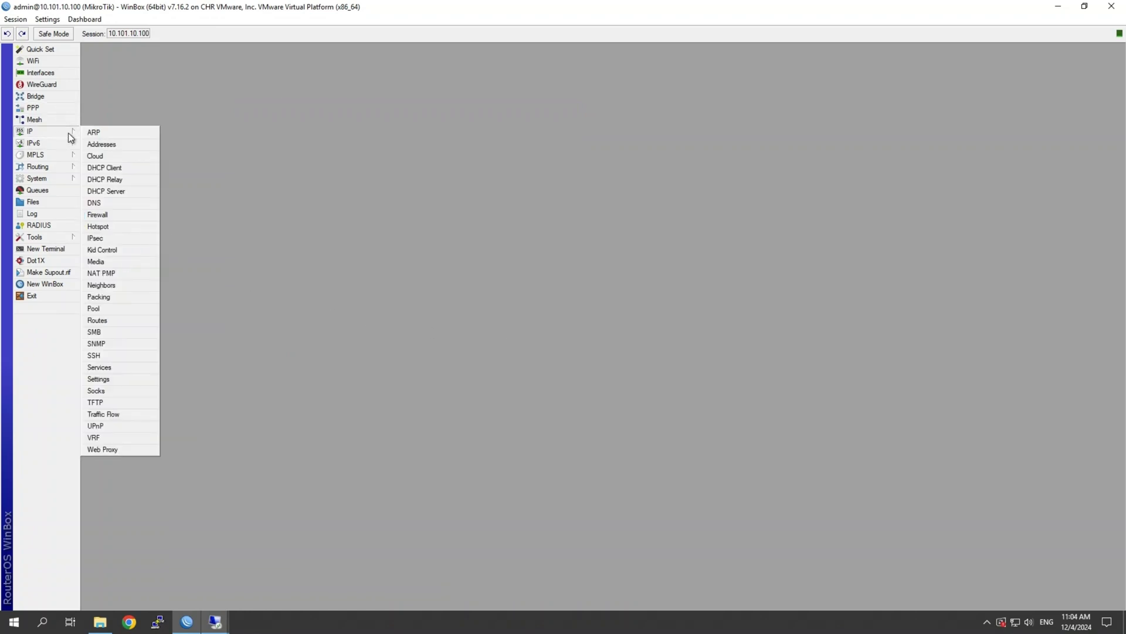
click(107, 216)
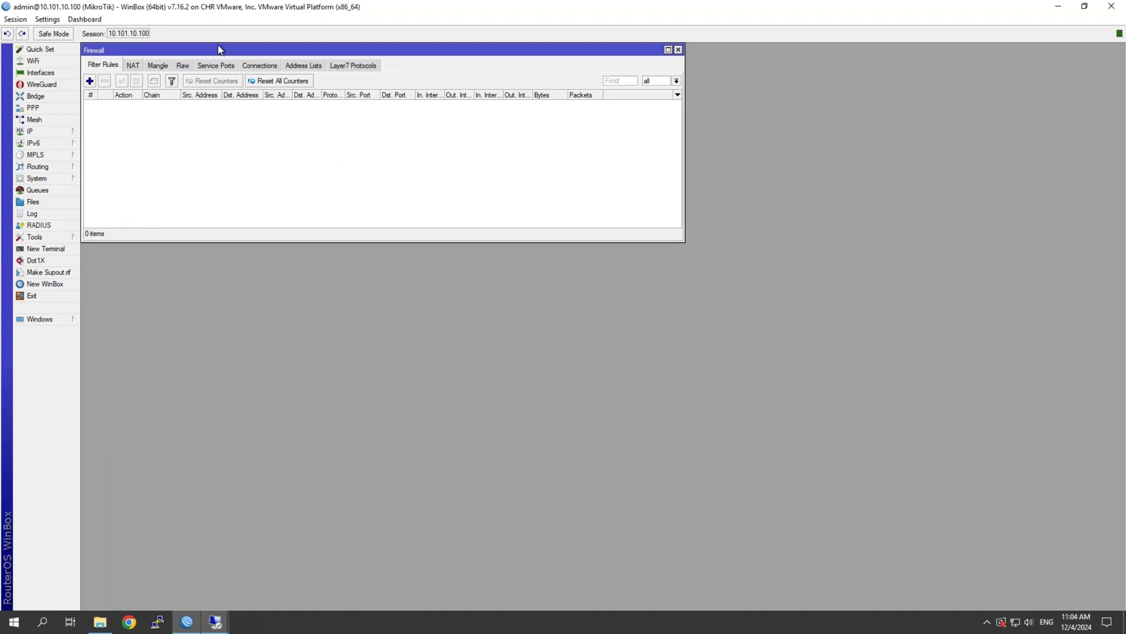
click(157, 67)
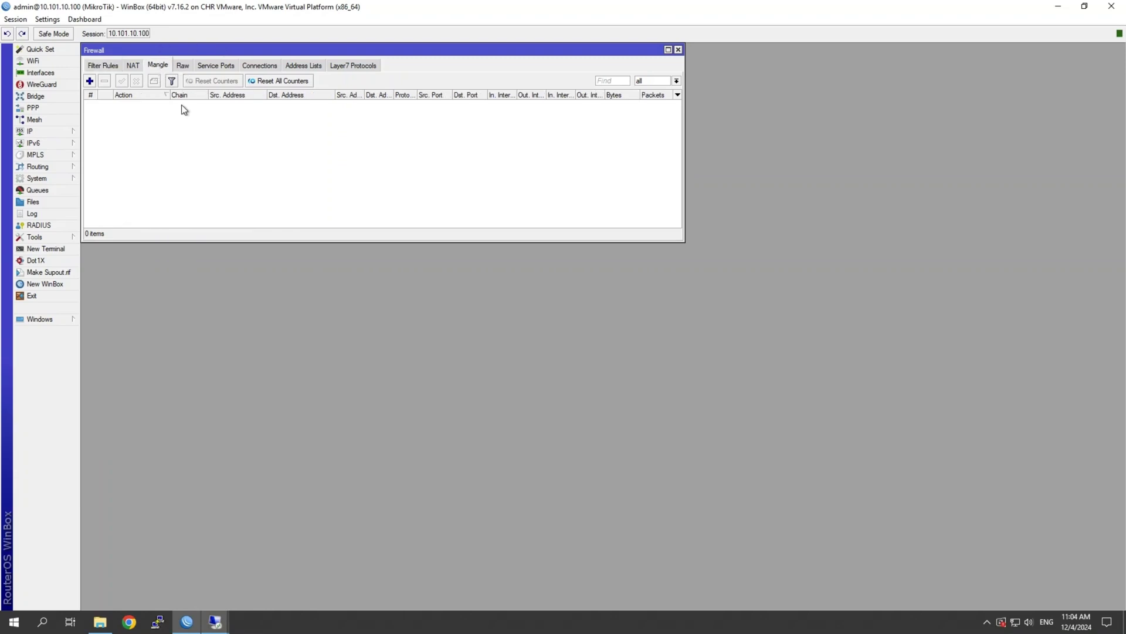
Create two mangle rule drafts side by side, the right one on chain postrouting.
click(89, 81)
drag(235, 120, 403, 175)
click(89, 81)
drag(220, 129, 190, 182)
drag(366, 180, 417, 178)
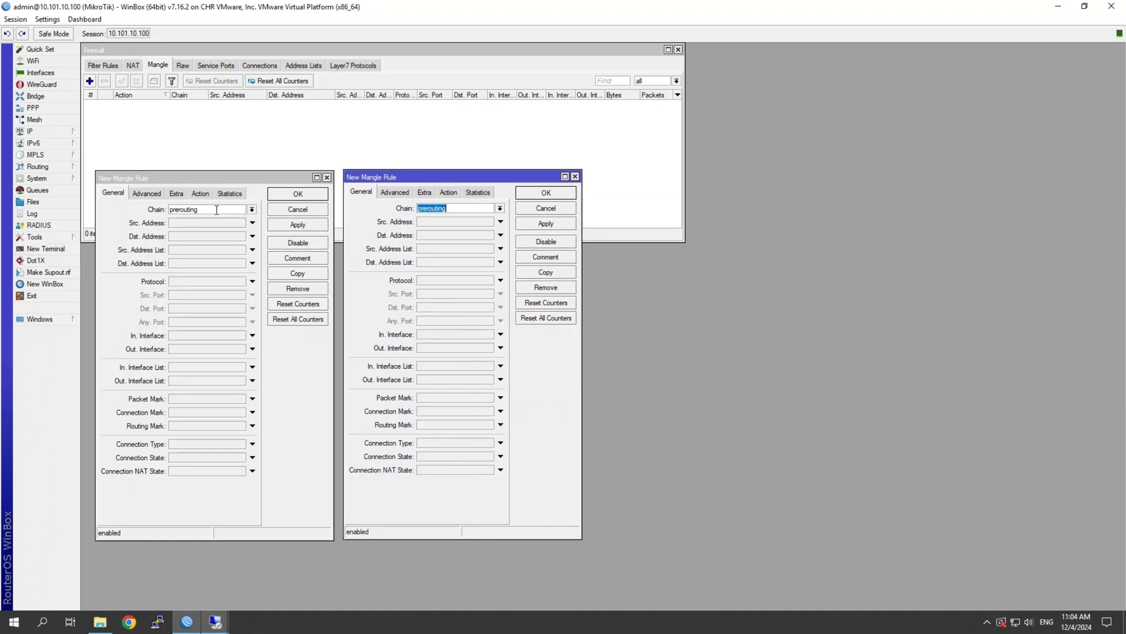
click(500, 209)
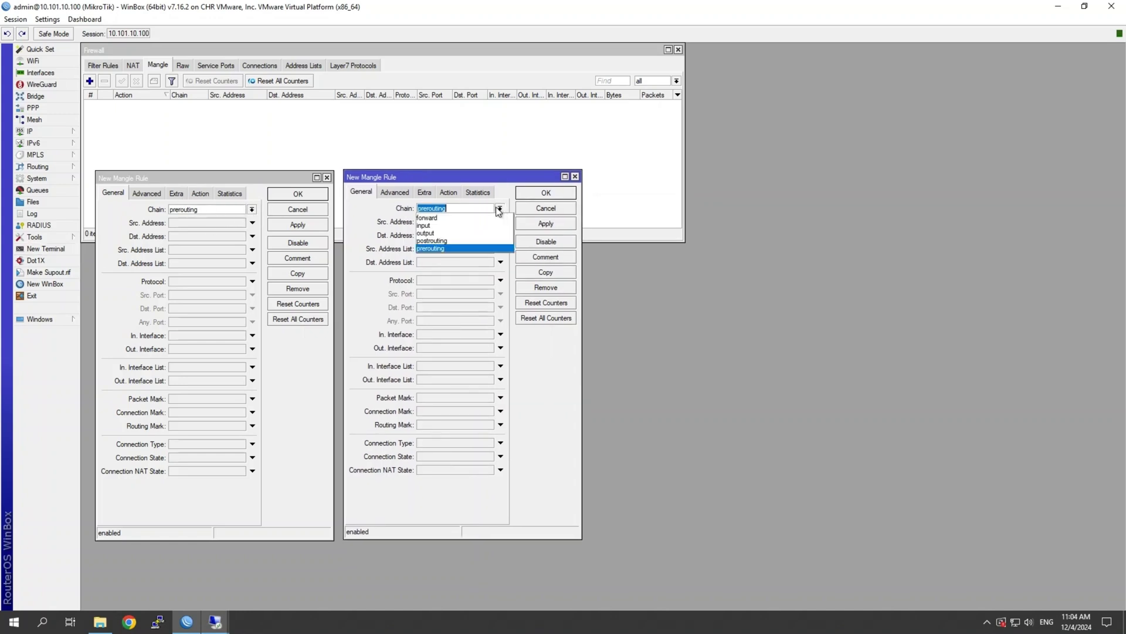
click(455, 241)
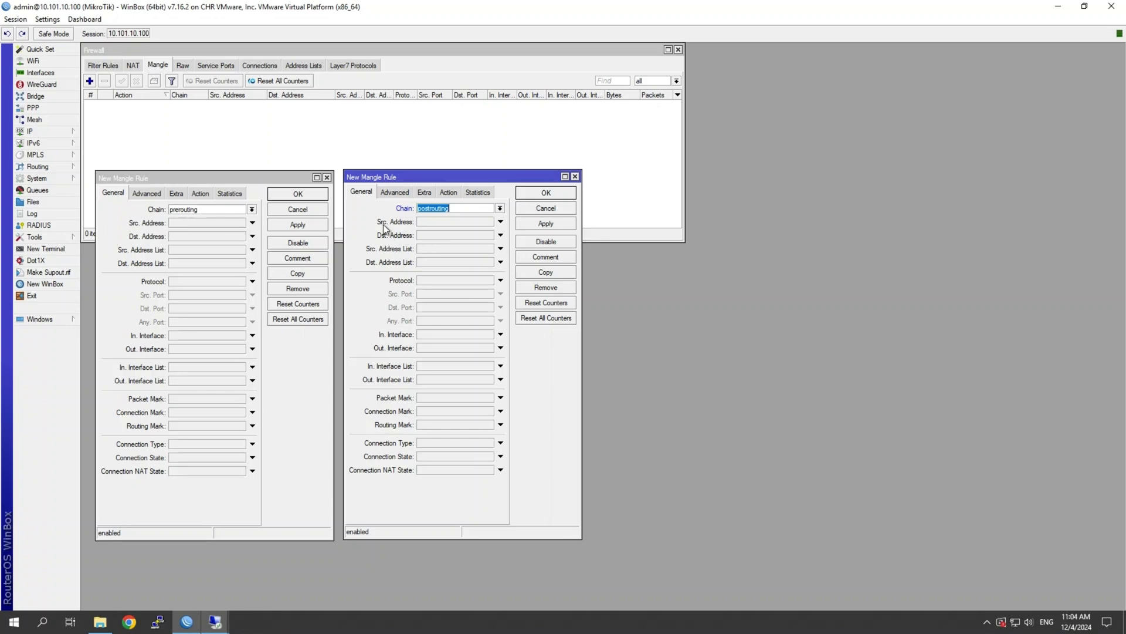
click(187, 223)
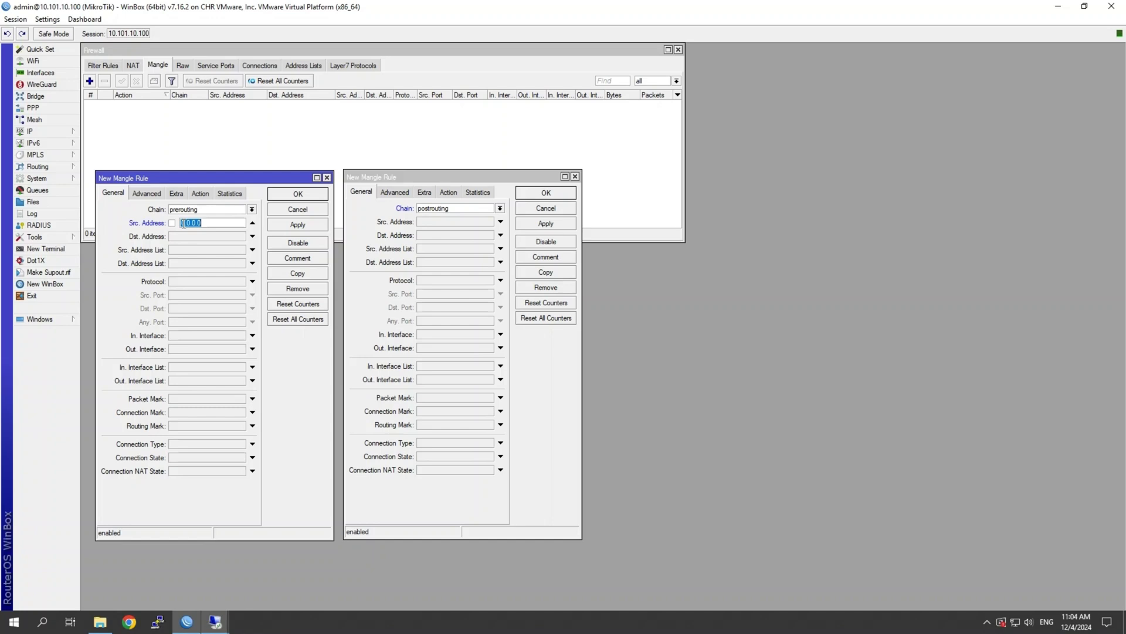
click(253, 221)
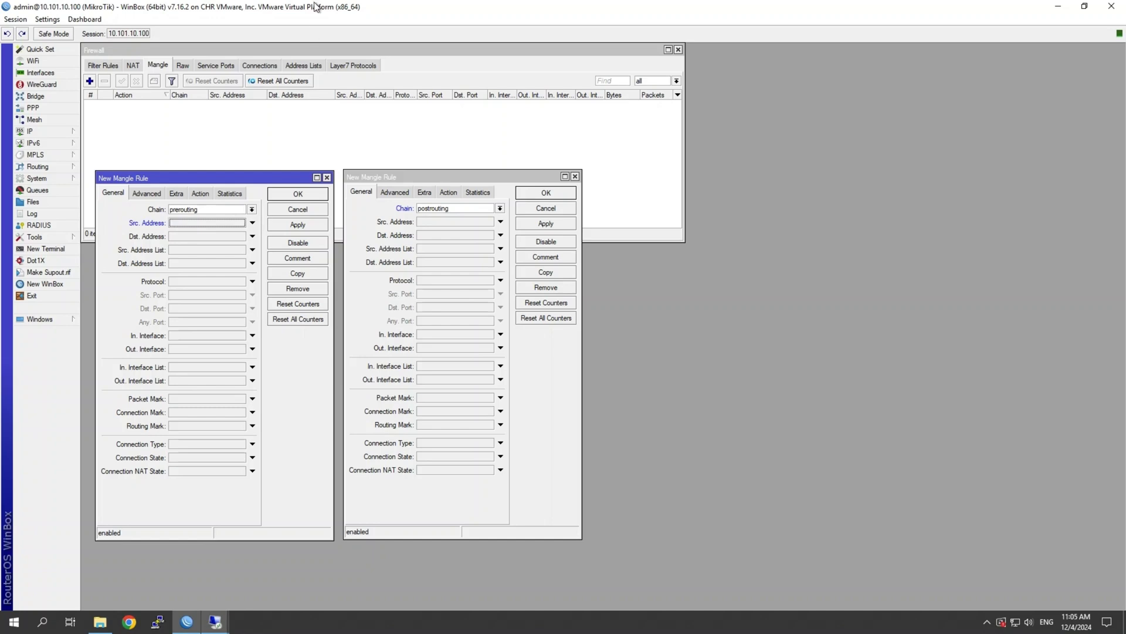
Add firewall address list USER01 for 172.31.1.0/24.
click(295, 64)
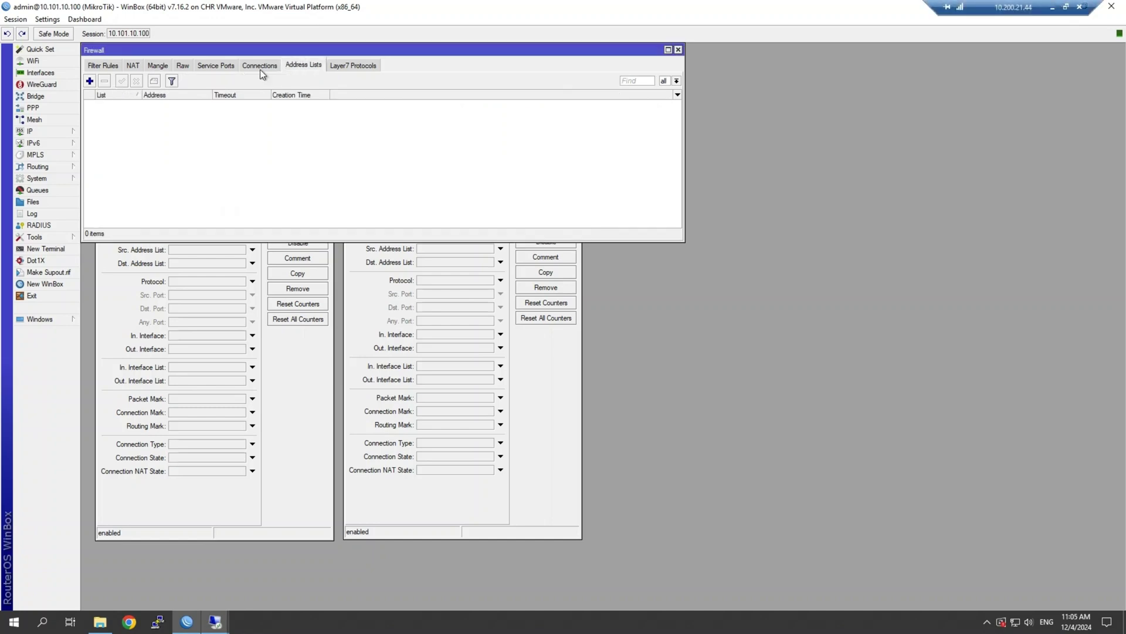
click(90, 81)
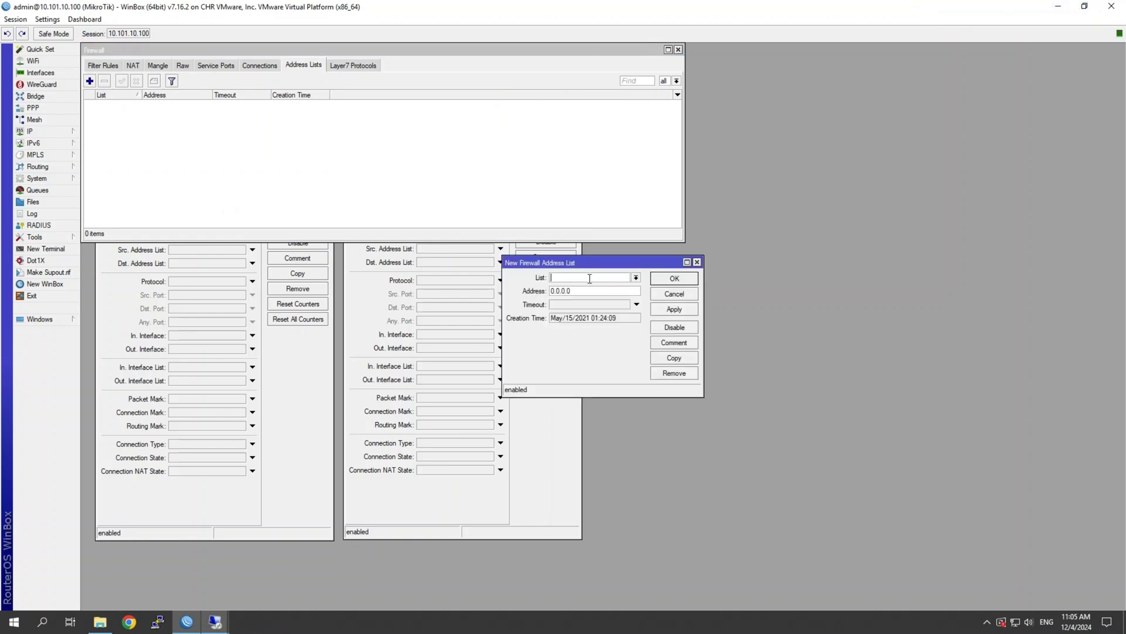
text(USER01)
drag(578, 293, 526, 290)
text(172.31.1.)
text(/24)
click(684, 277)
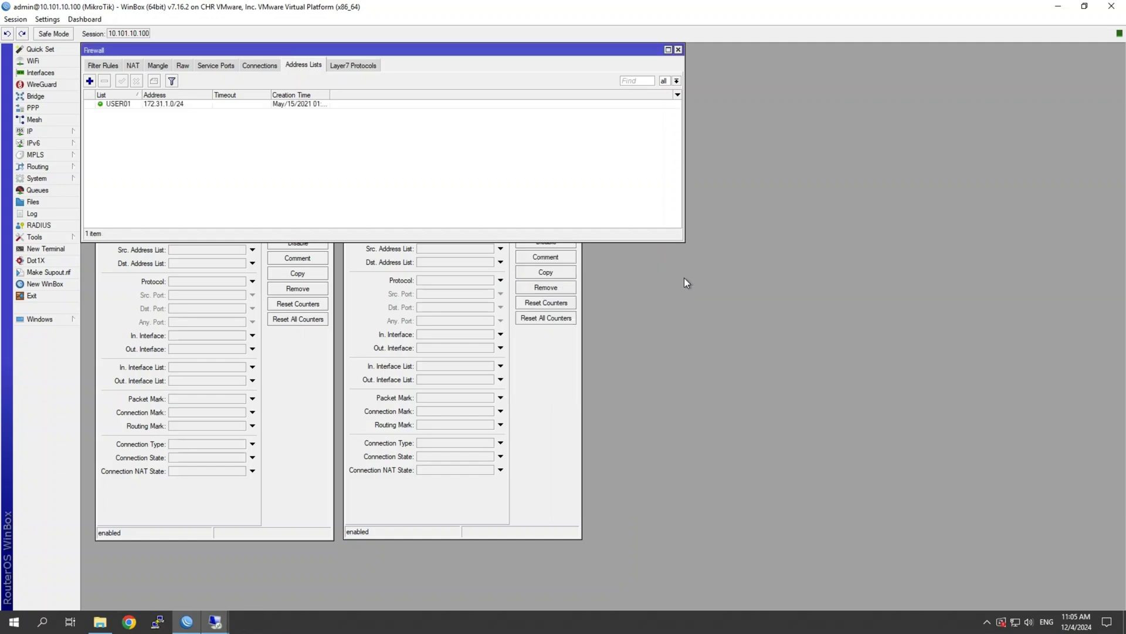
Add firewall address list USER02 for 172.31.2.0/24.
click(89, 80)
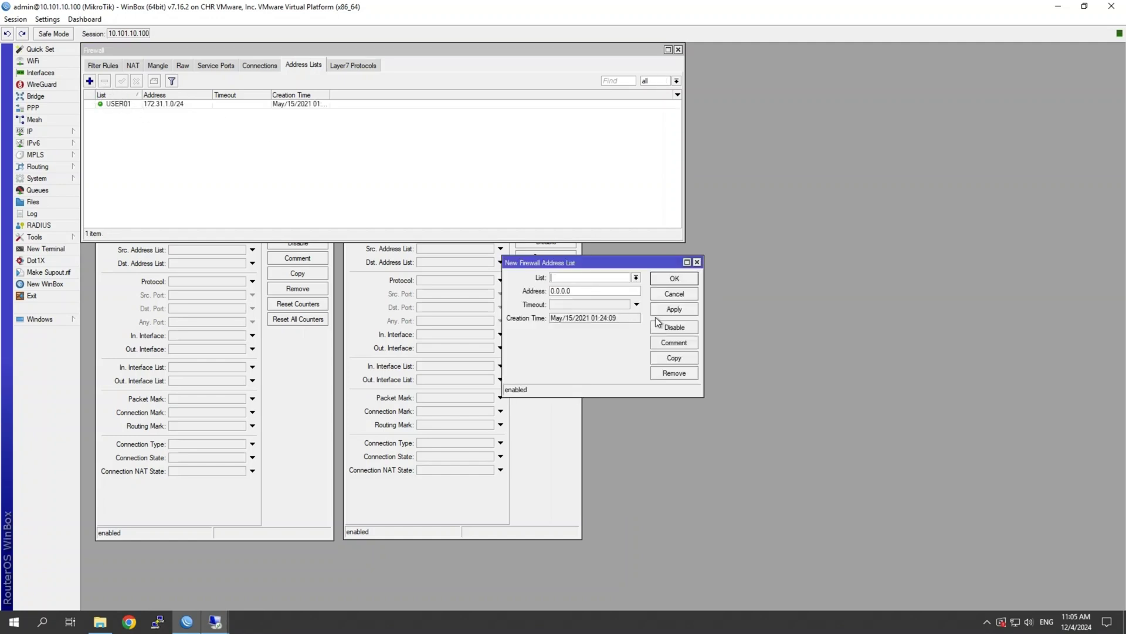
text(USER02)
key(Tab)
text(172.31.2.0/24)
click(674, 283)
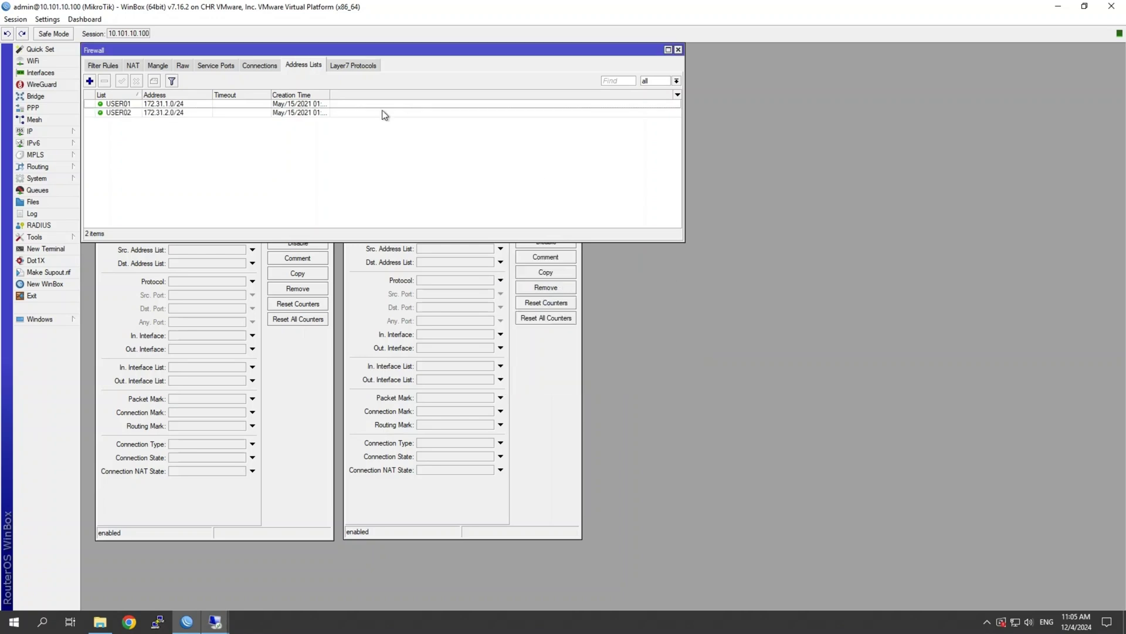
Match the prerouting rule on source list USER01 and the postrouting rule on destination list USER01.
click(293, 371)
click(213, 249)
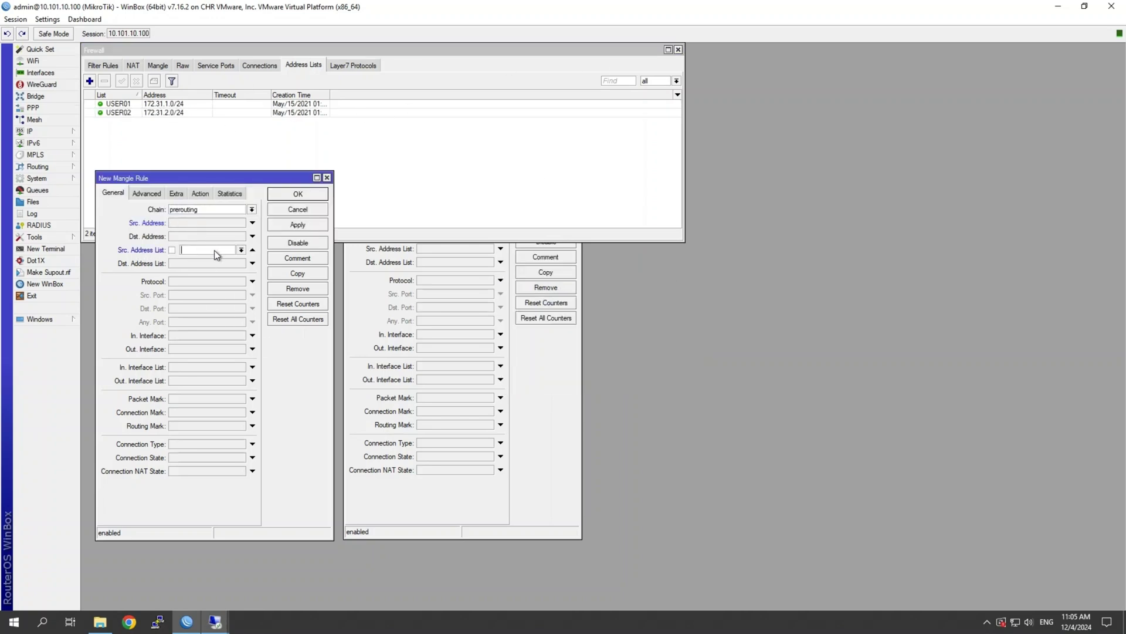
click(241, 250)
click(241, 258)
click(535, 387)
click(490, 263)
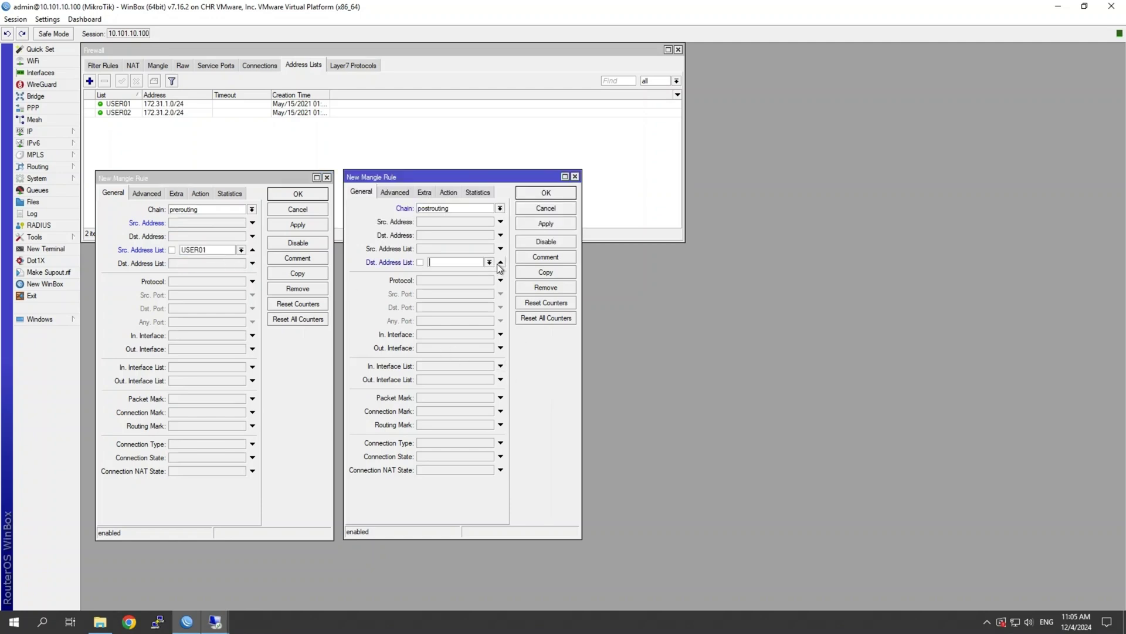
click(489, 262)
click(470, 282)
click(489, 262)
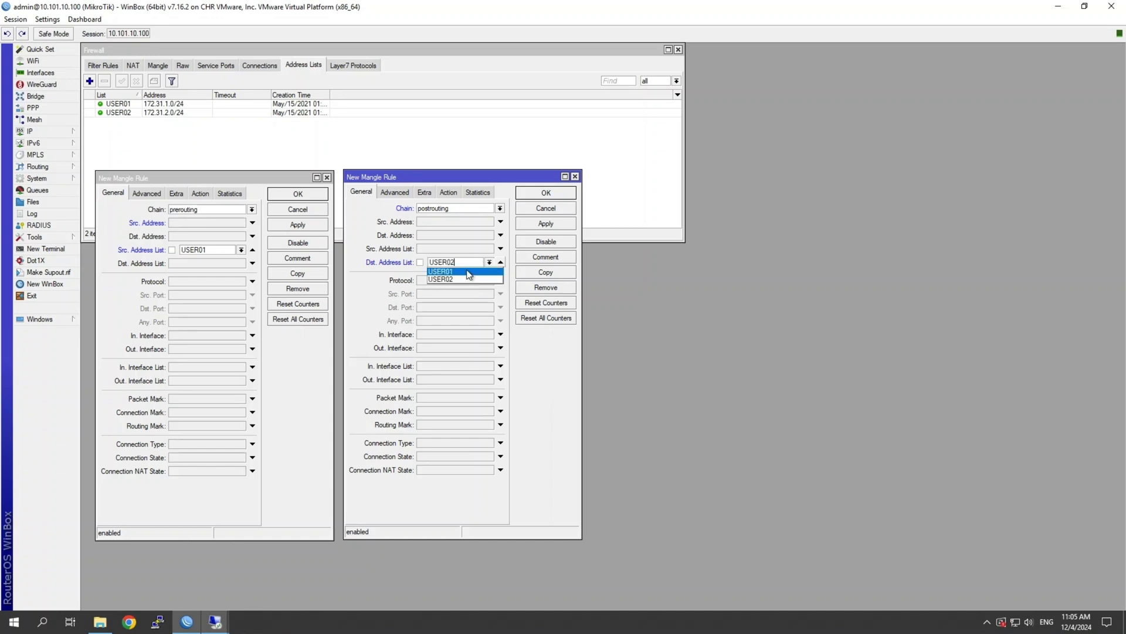
click(468, 274)
Set both rules' action to mark packet with Passthrough unchecked.
click(158, 181)
click(200, 193)
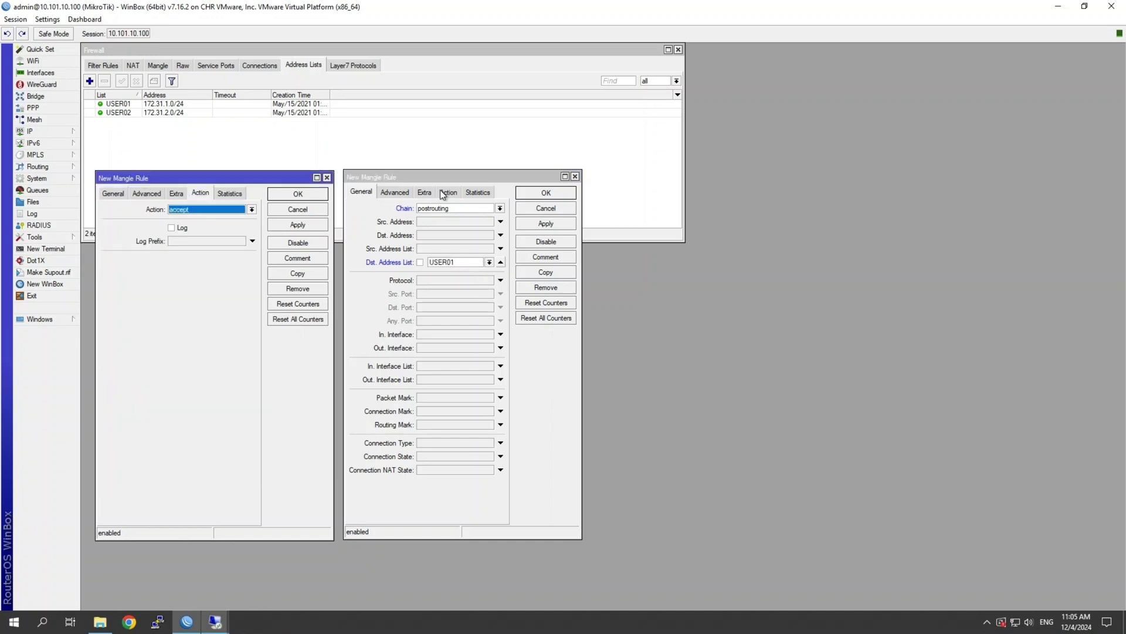
click(448, 191)
click(251, 210)
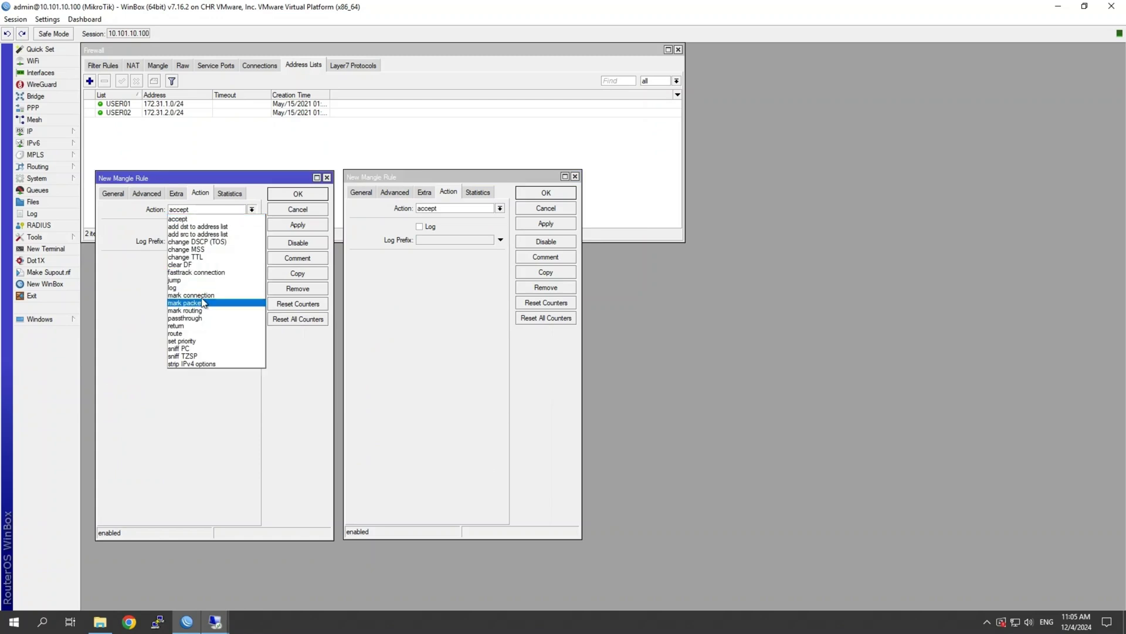
click(188, 304)
click(499, 208)
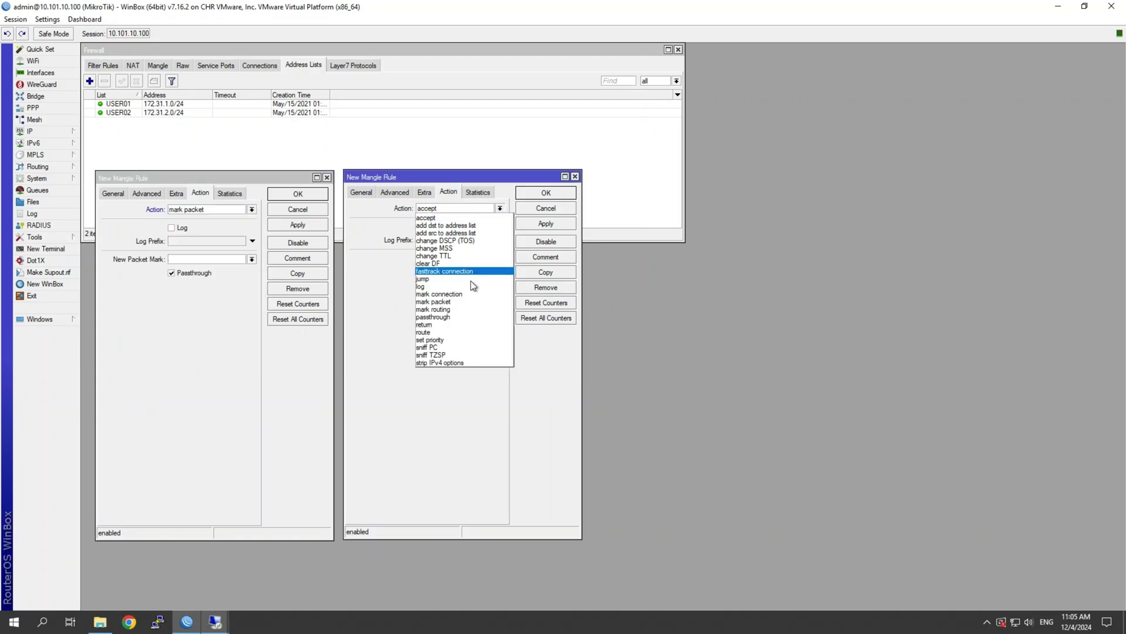
click(463, 302)
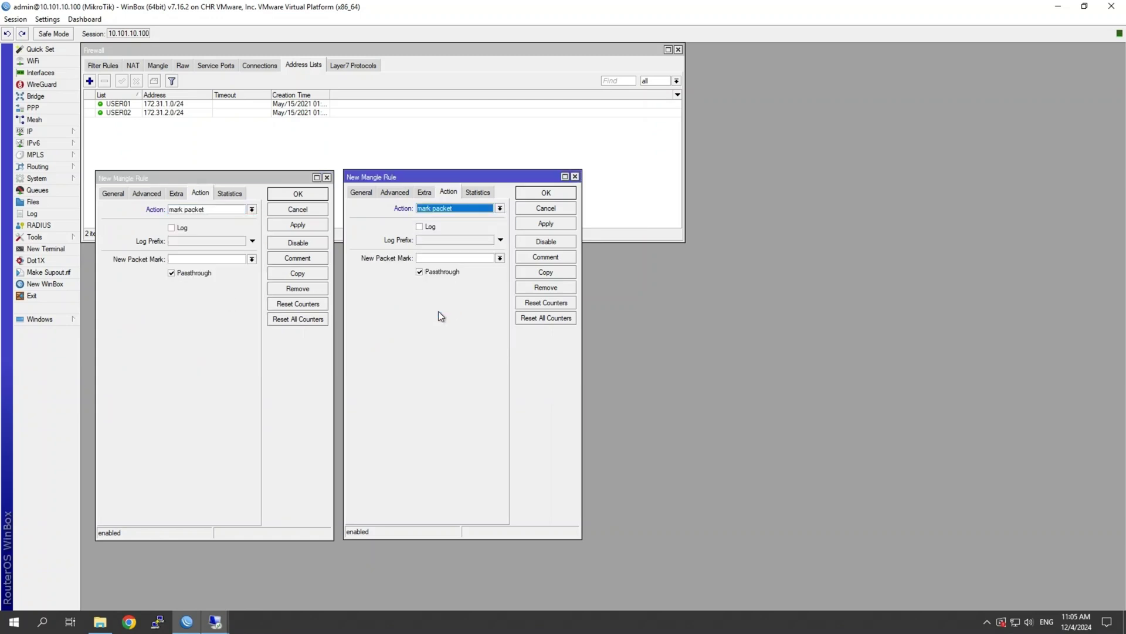
click(195, 273)
click(441, 273)
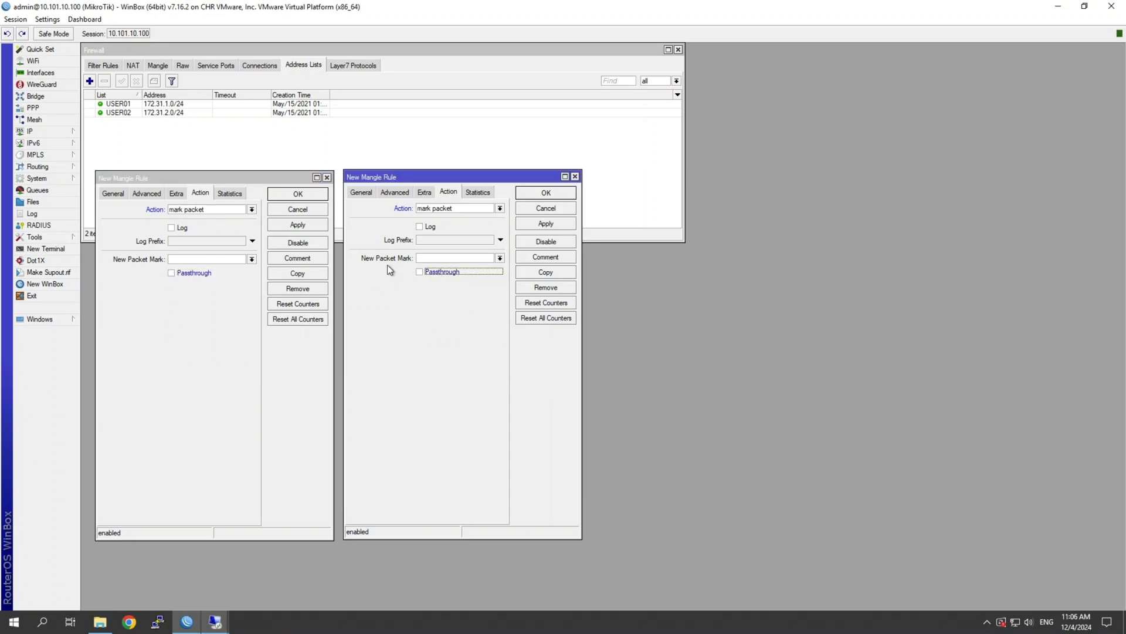
Name the packet marks USER01-UL and USER01-DL and save both rules.
click(240, 260)
click(252, 260)
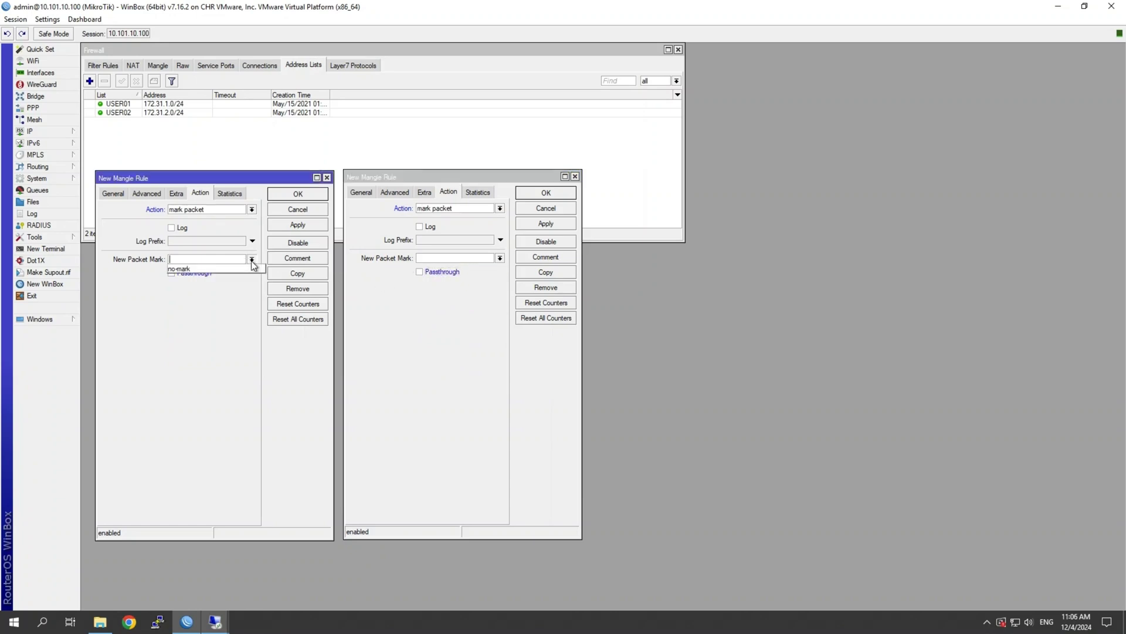
click(251, 260)
text(USER)
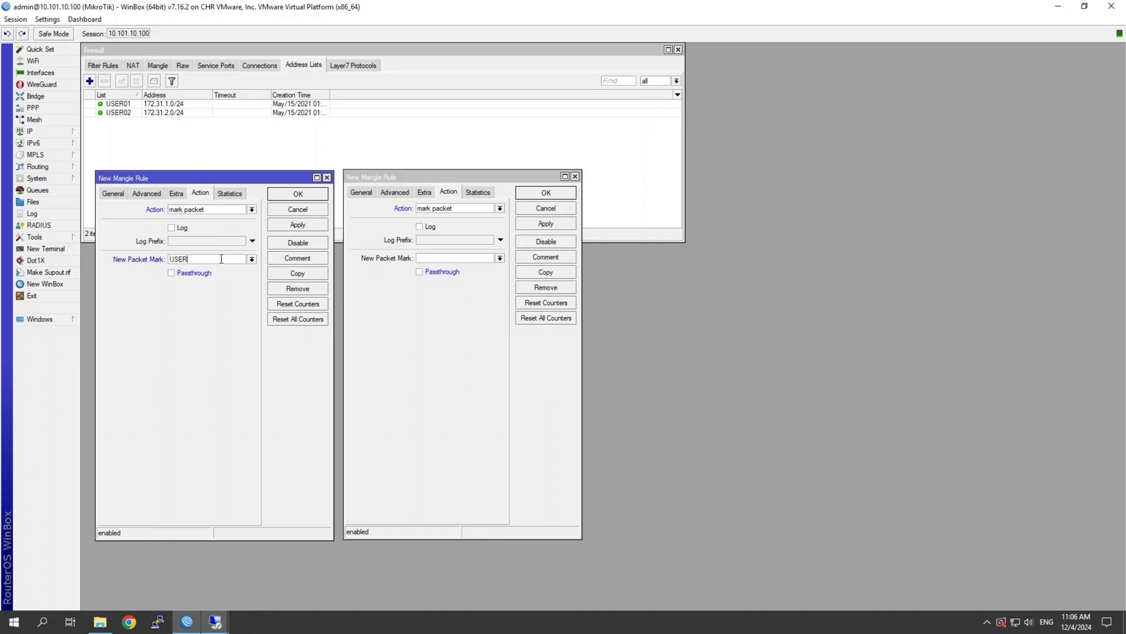
text(01-UL)
click(429, 262)
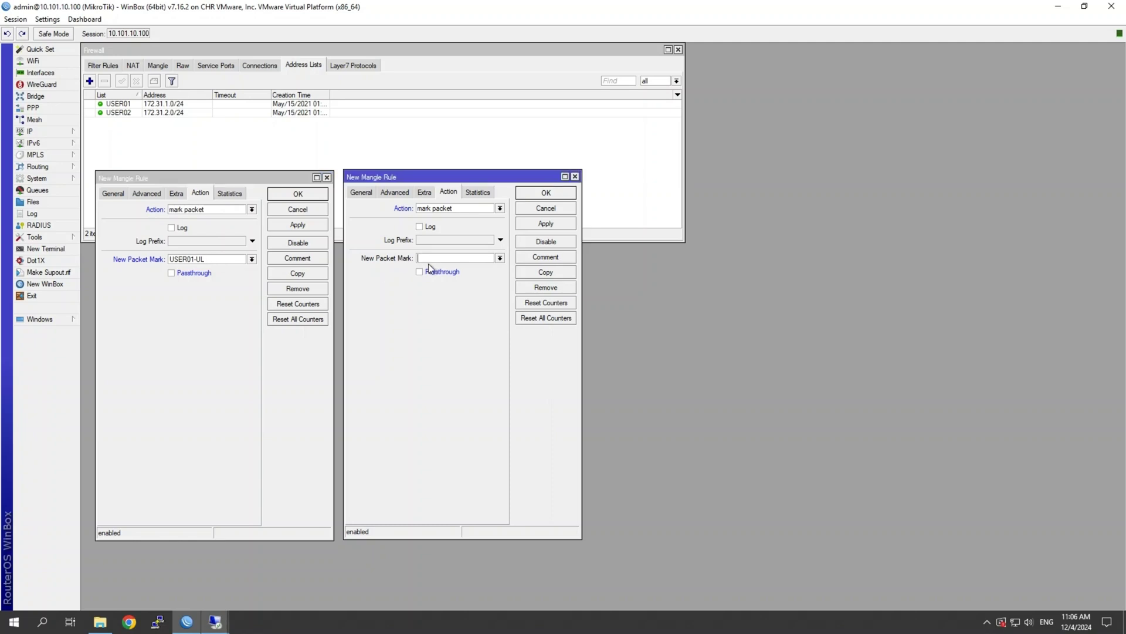
text(USER01-DL)
click(297, 209)
click(546, 192)
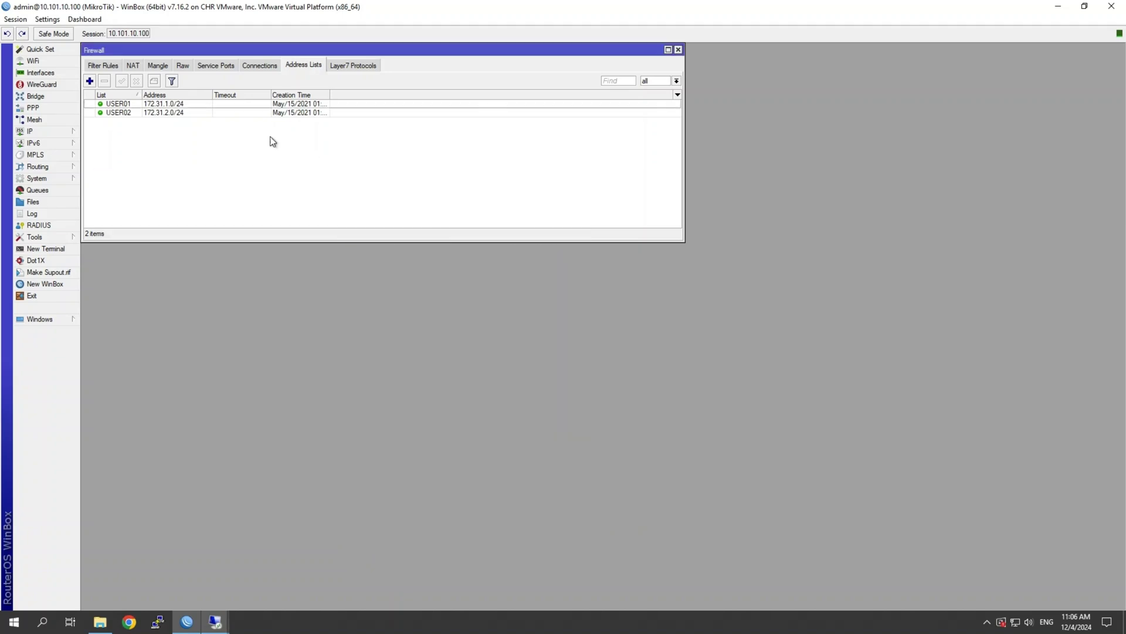
Create two new mangle rule drafts, setting the second one's chain to postrouting.
click(165, 65)
click(90, 81)
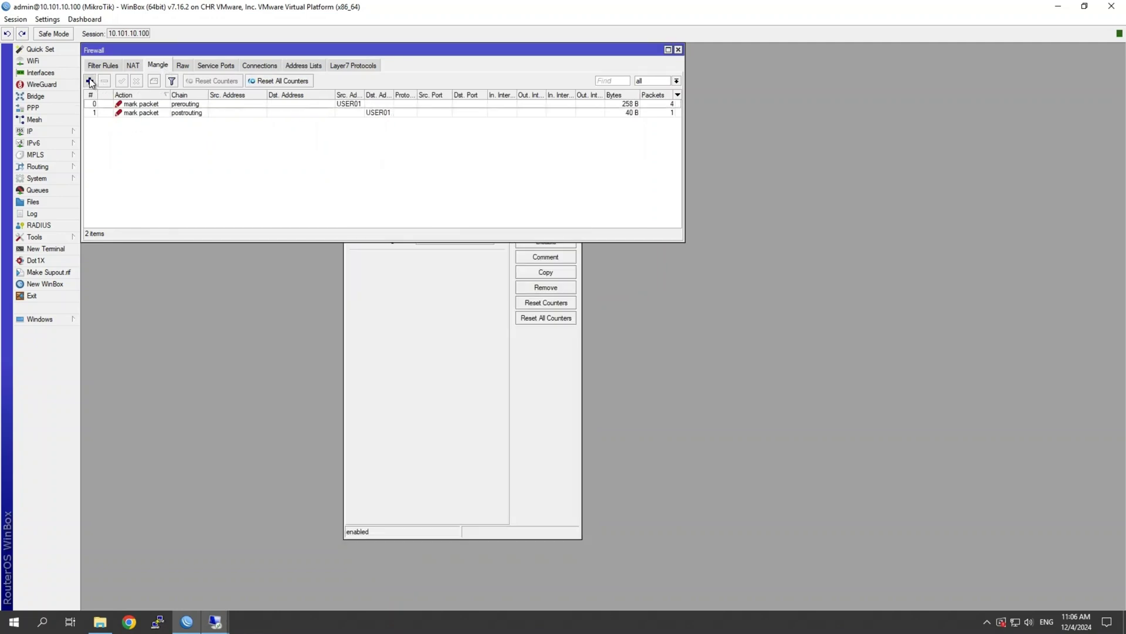
drag(484, 191, 736, 190)
click(516, 366)
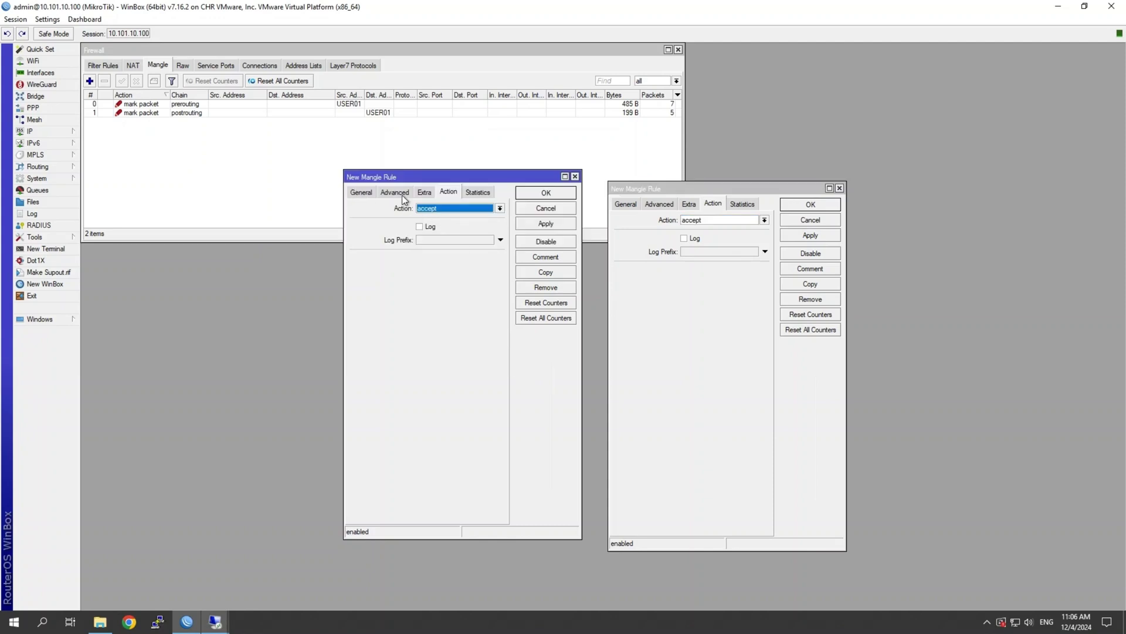
click(361, 192)
click(625, 203)
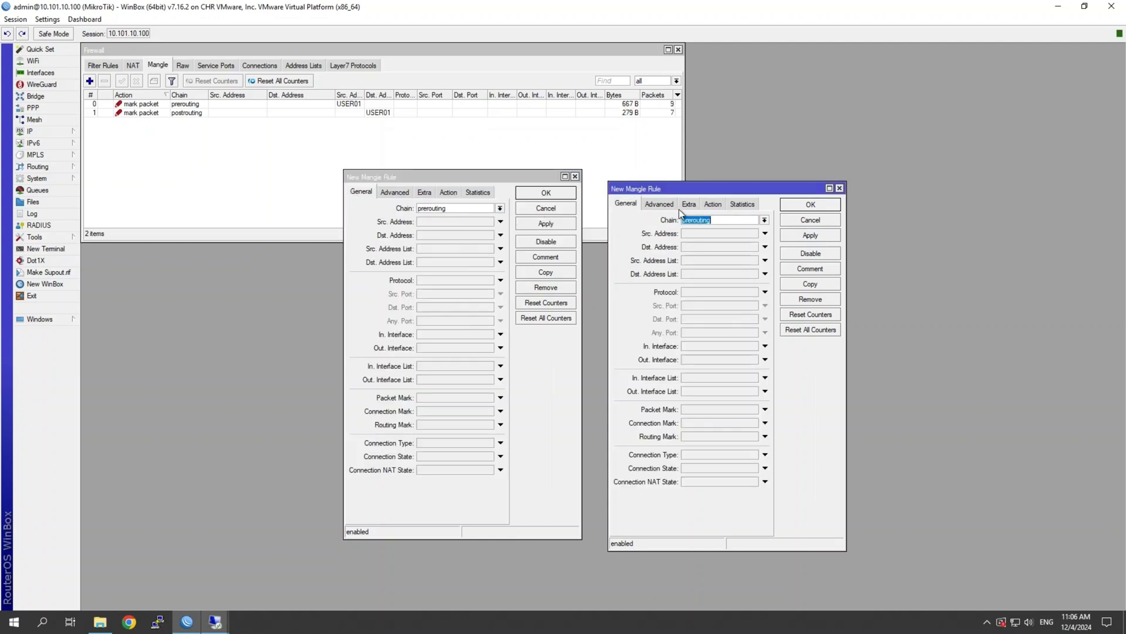
click(764, 219)
click(734, 253)
Match the first rule on source list USER02 and the second on destination list USER02.
click(500, 250)
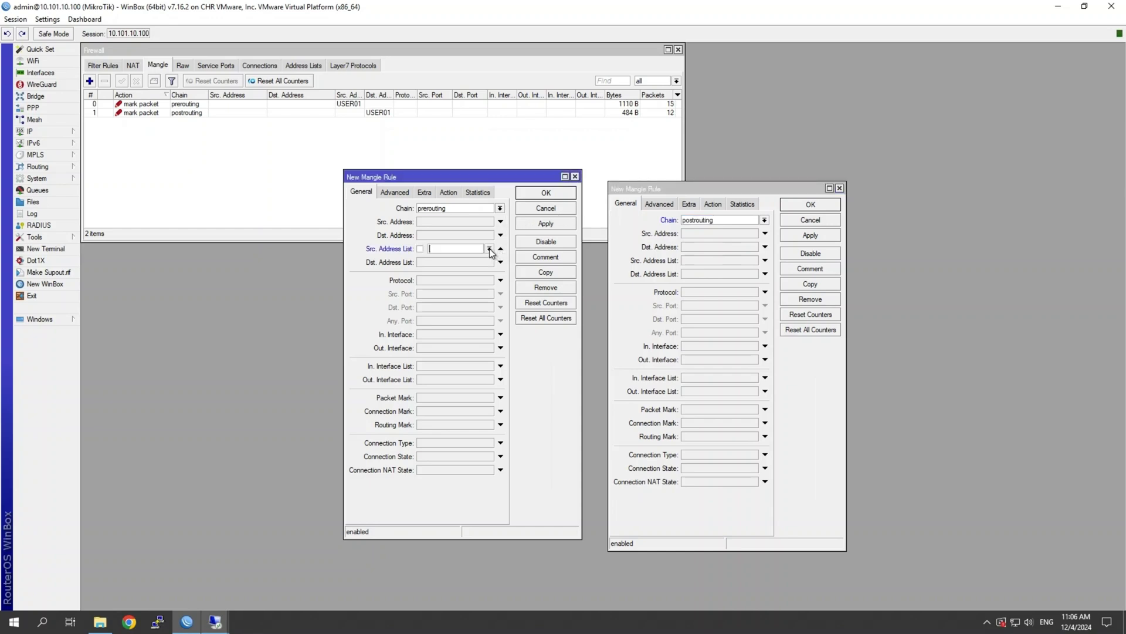
click(489, 249)
click(451, 274)
click(765, 260)
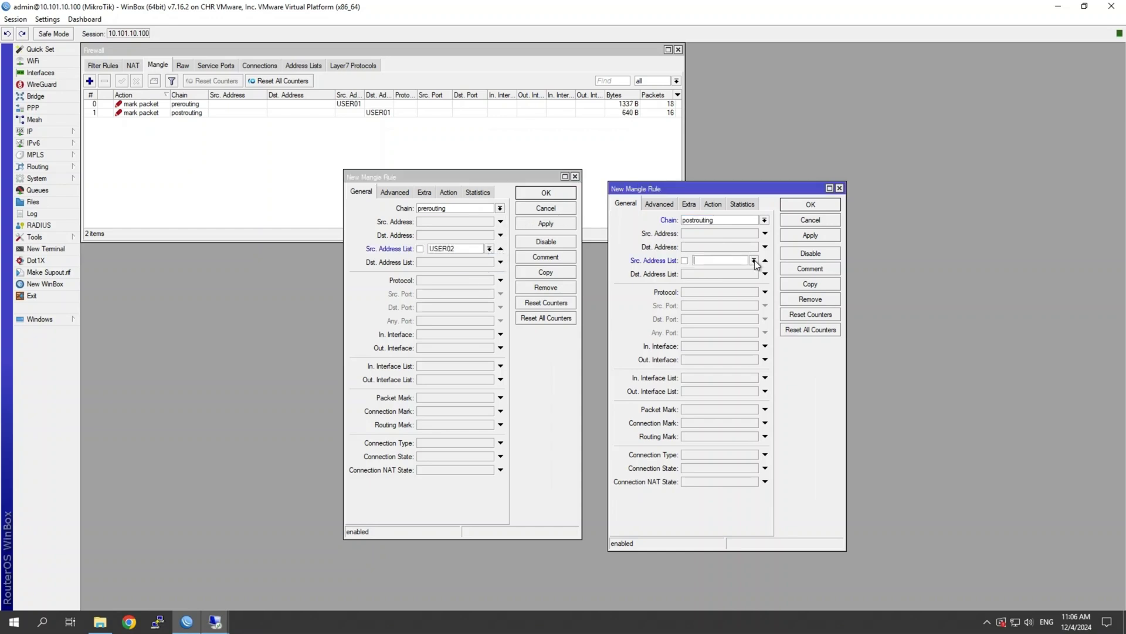
click(754, 260)
click(750, 274)
click(765, 260)
click(765, 273)
click(753, 274)
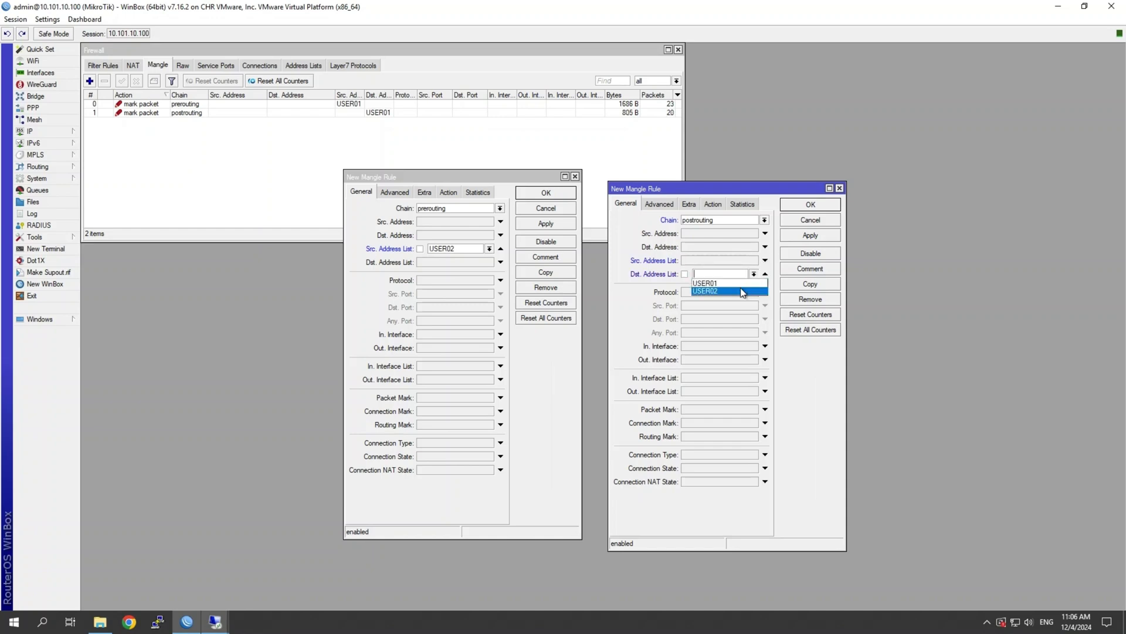
click(753, 290)
Set both rules' action to mark packet and uncheck Passthrough.
click(448, 193)
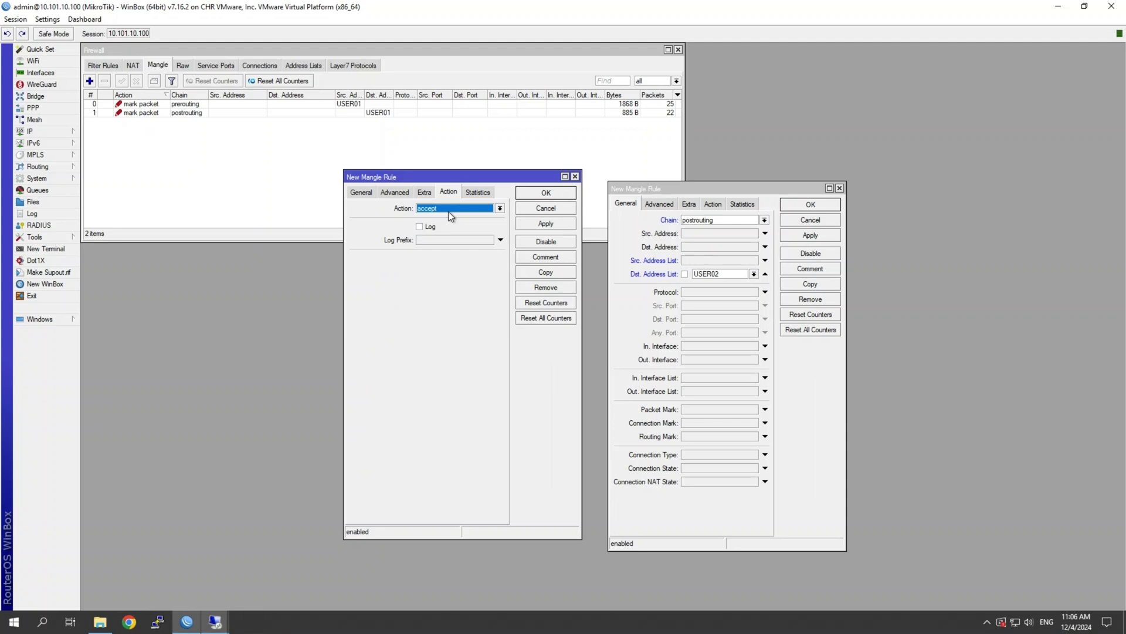
click(449, 213)
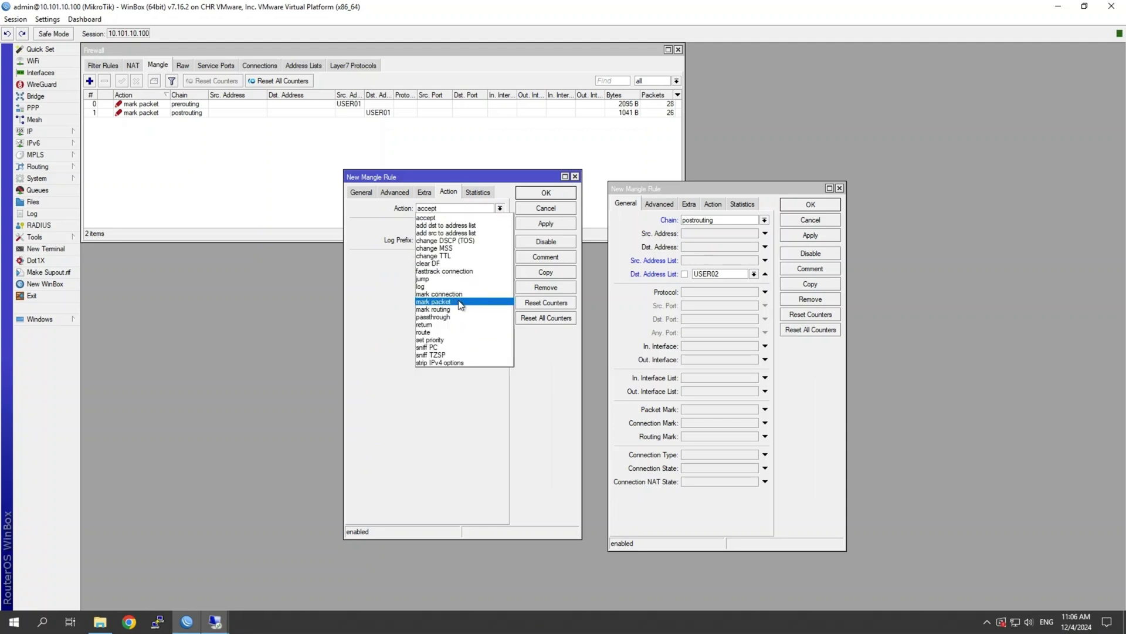
click(460, 302)
click(713, 204)
click(711, 223)
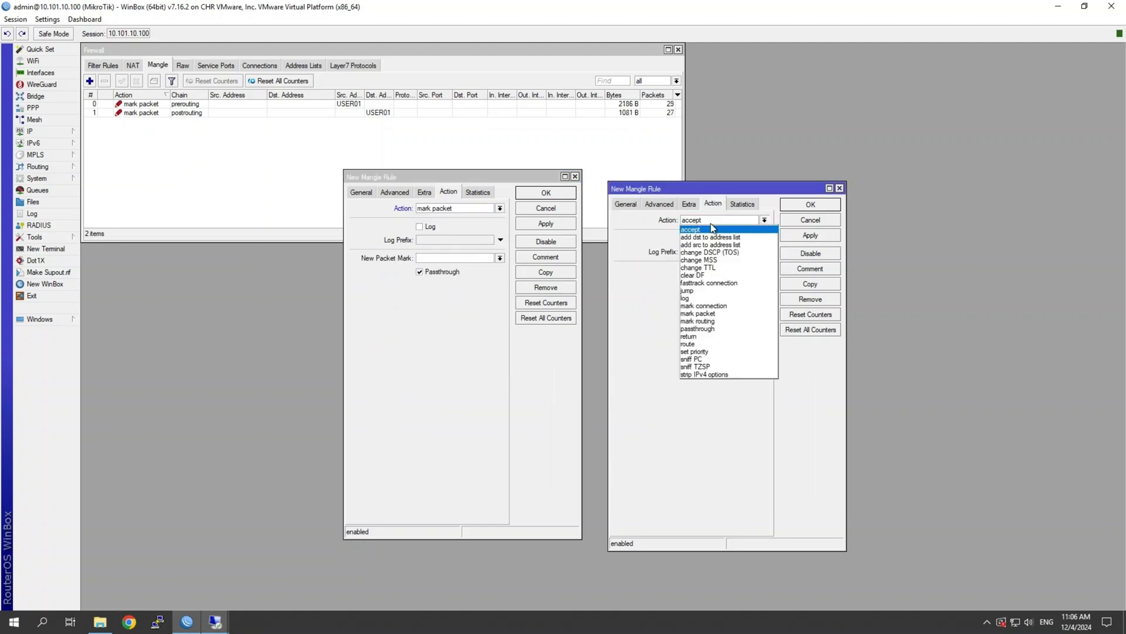
click(707, 314)
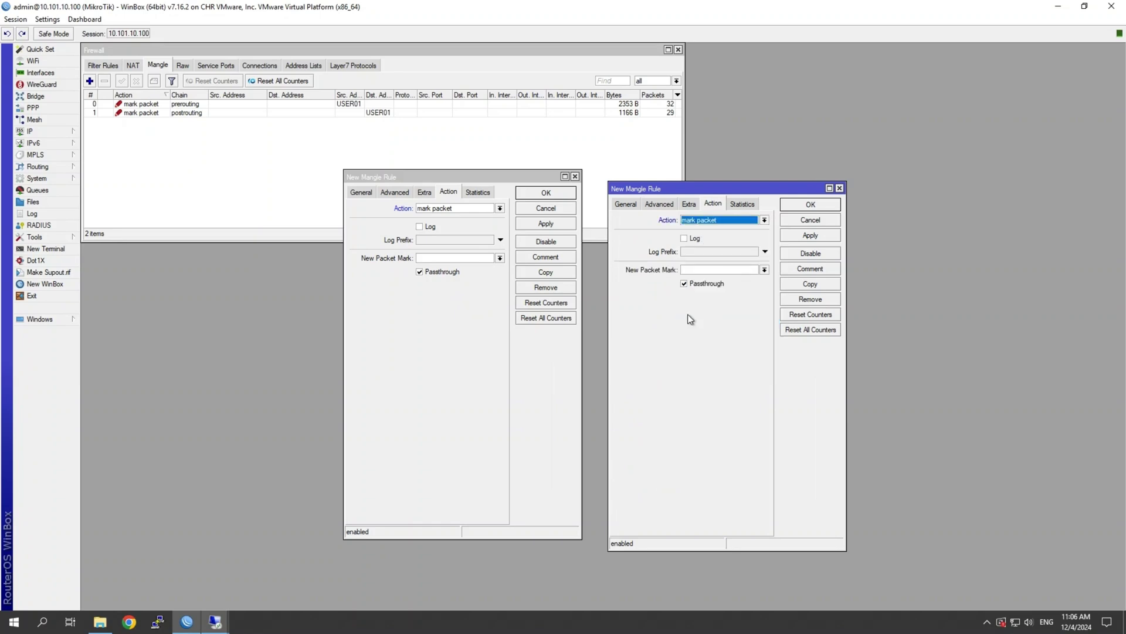
click(442, 272)
click(707, 284)
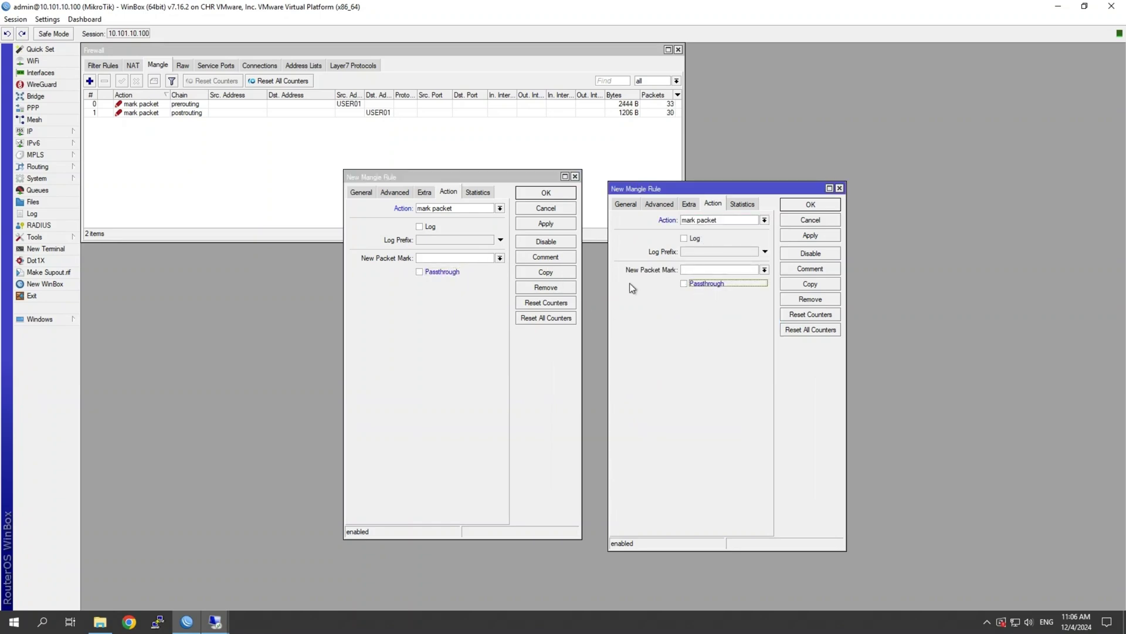
Name the packet marks USER02-UL and USER02-DL and save both rules.
click(484, 266)
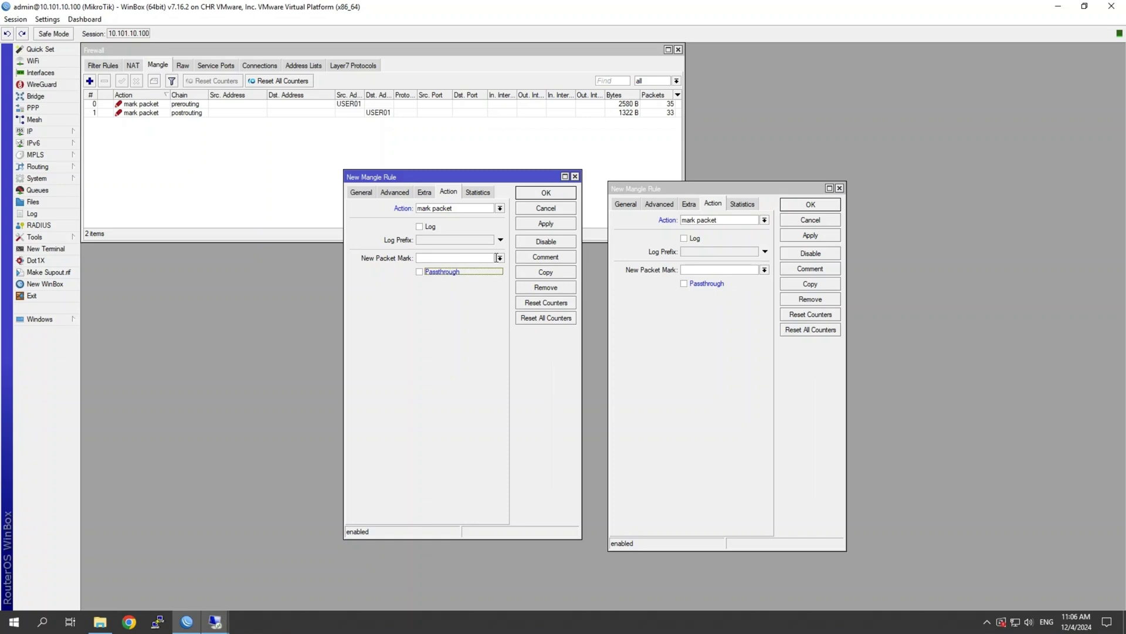
click(499, 259)
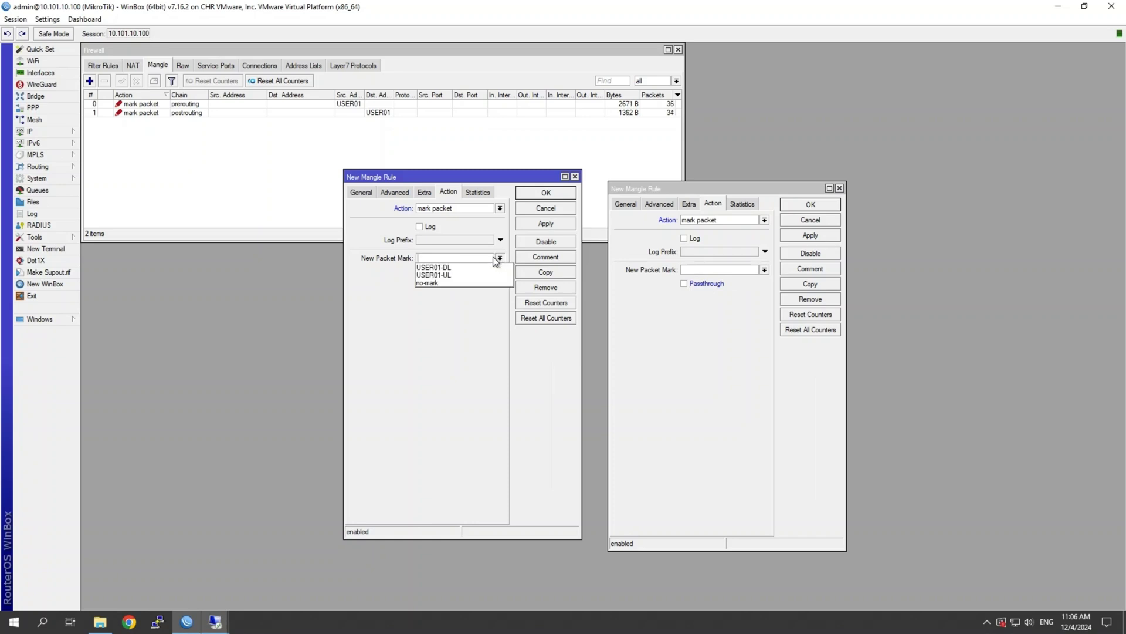
click(449, 276)
click(443, 261)
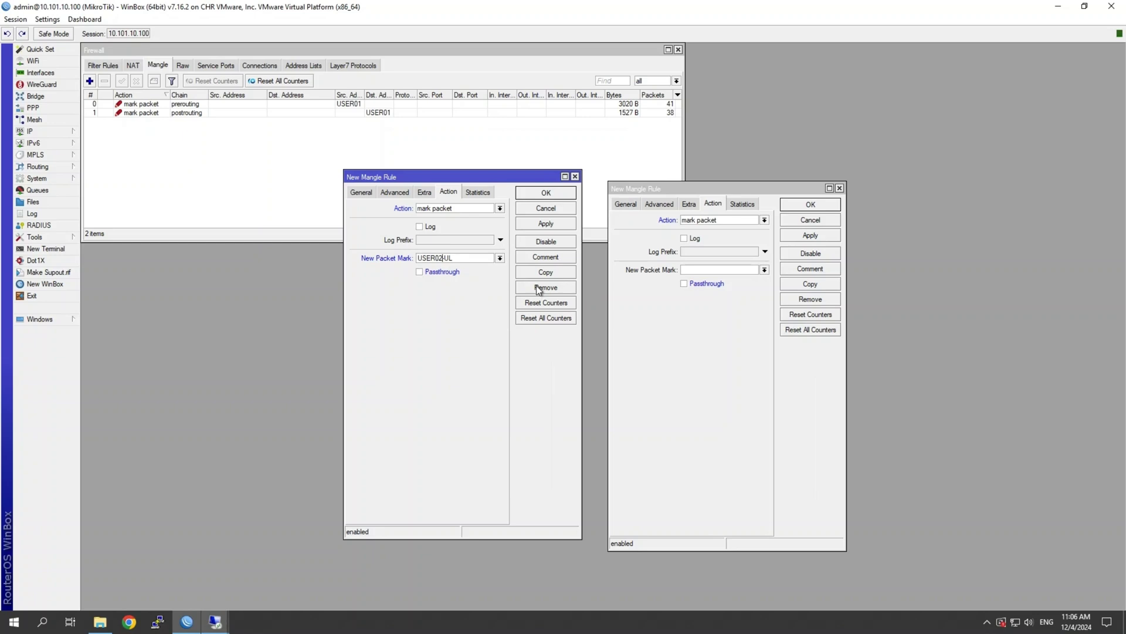
click(763, 271)
click(764, 271)
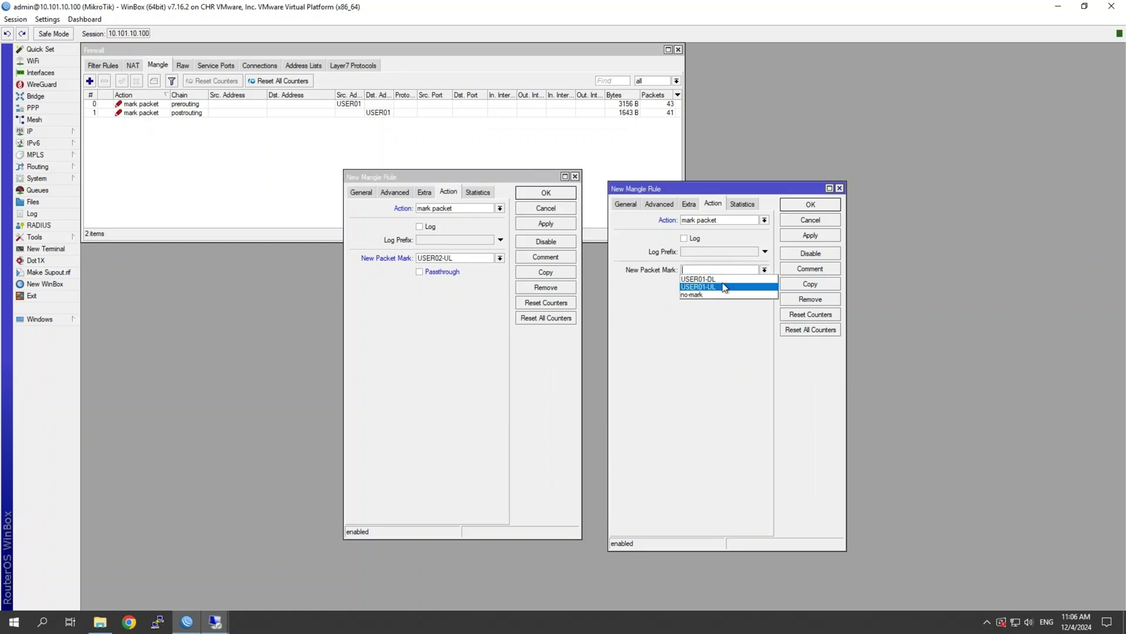
click(722, 279)
click(705, 270)
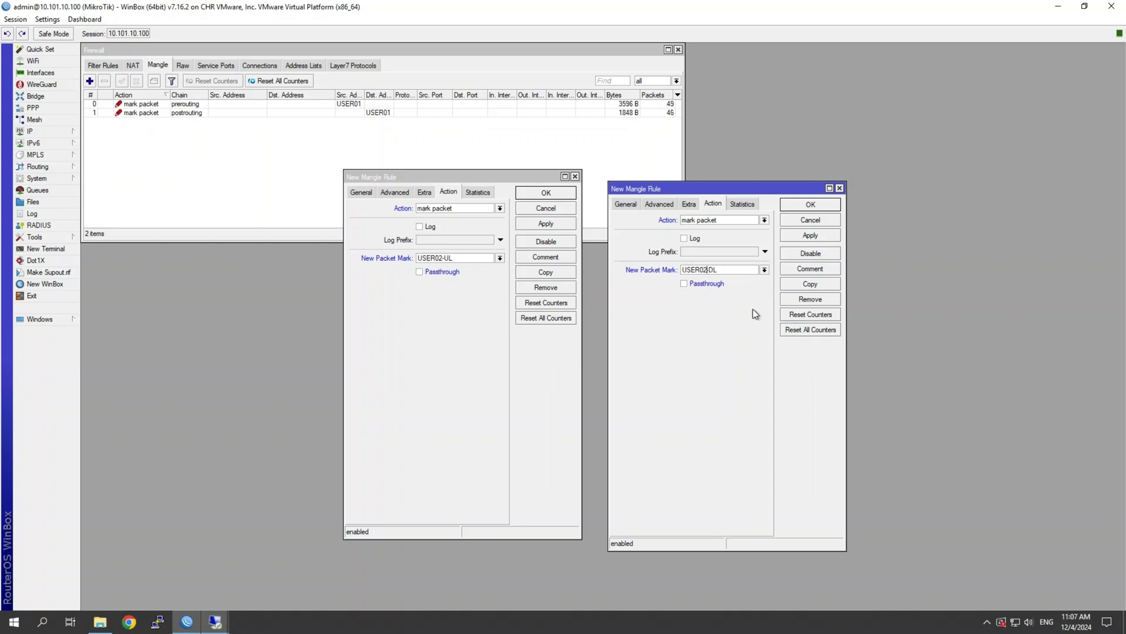
click(799, 205)
click(546, 193)
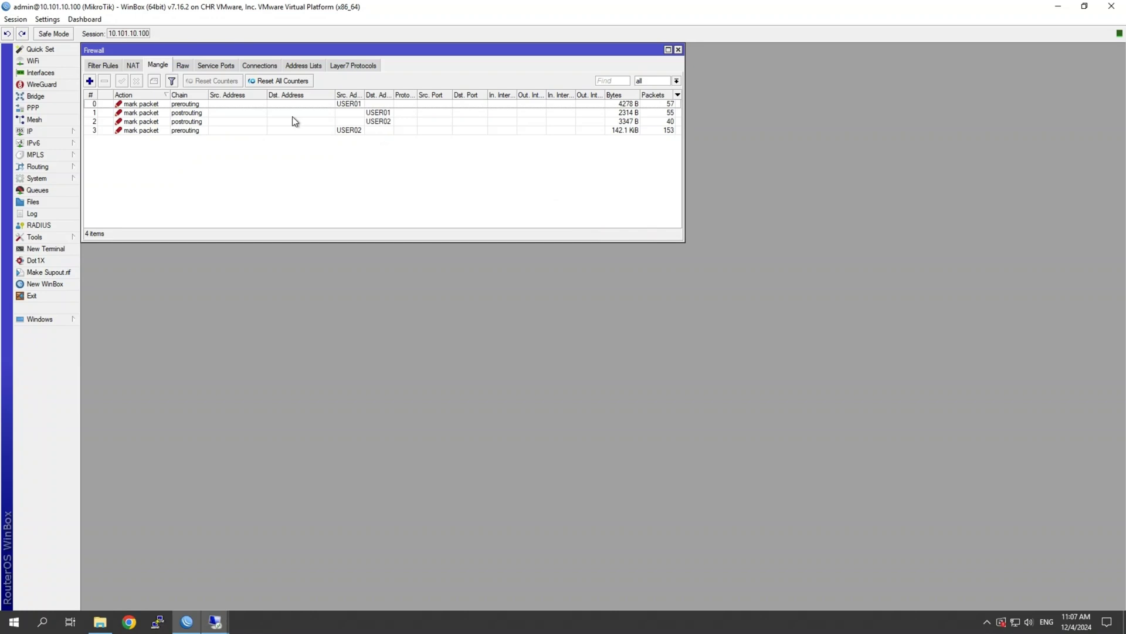
Close the Firewall window and open Queues, selecting the pcq-download-default type.
click(678, 51)
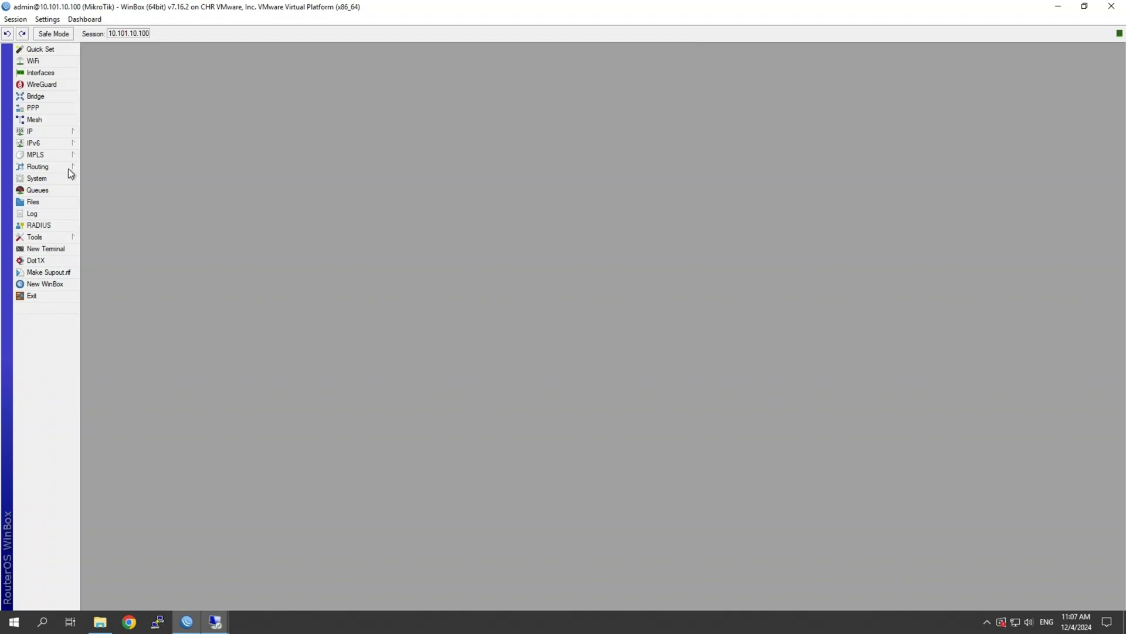
click(37, 190)
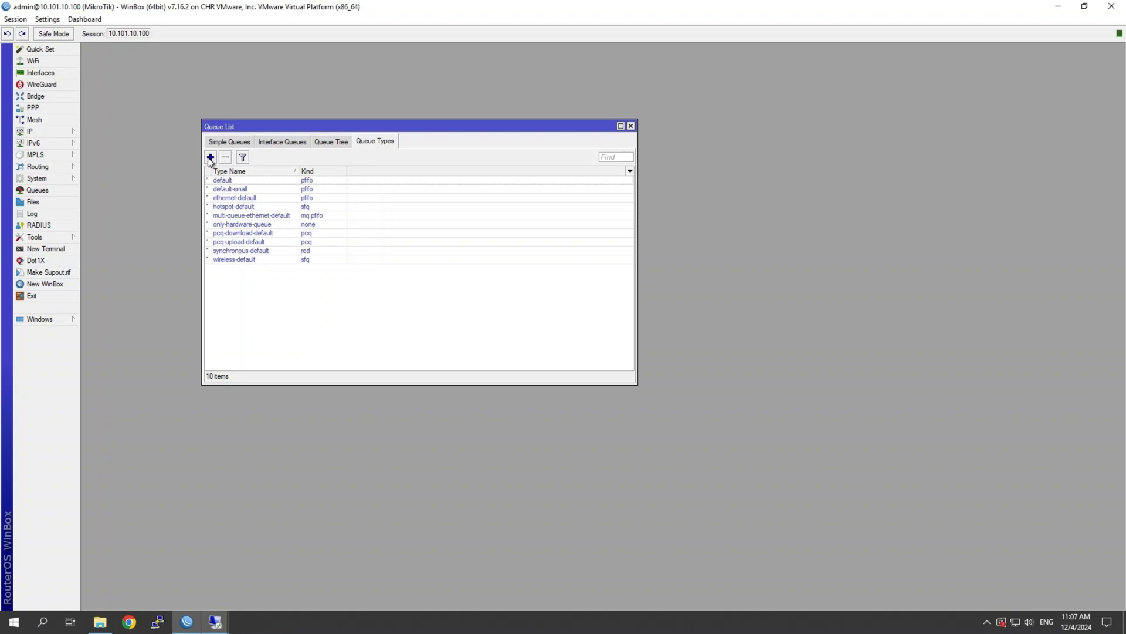
click(236, 234)
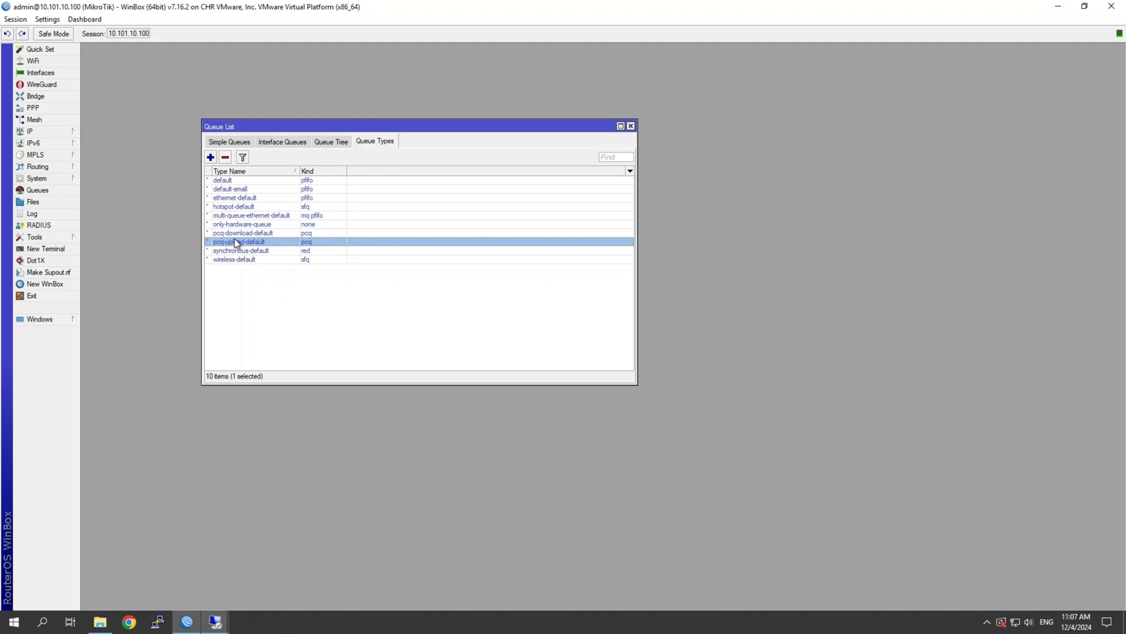
Add queue type pcq-port-dl of kind pcq classifying by Dst. Port.
click(211, 157)
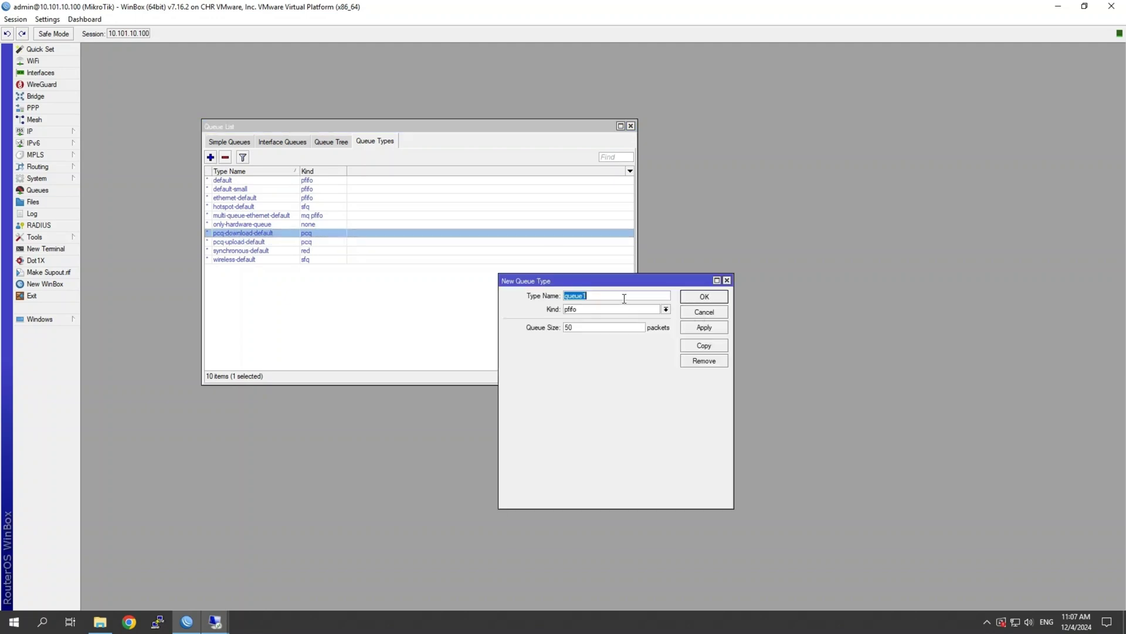
text(pcq-port-dl)
click(664, 309)
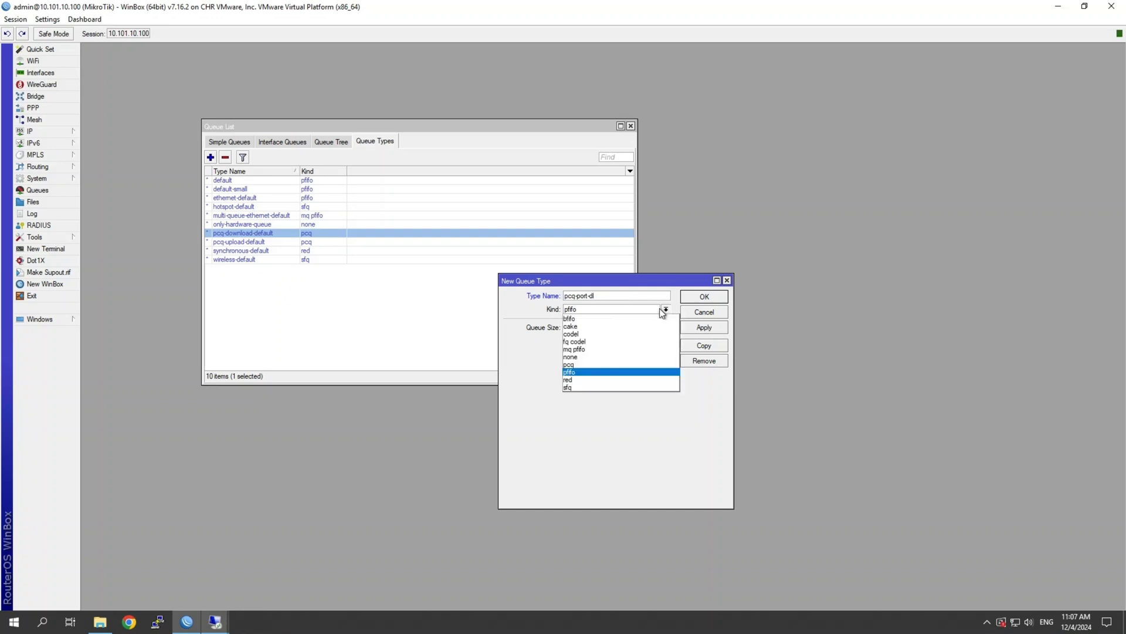
click(577, 364)
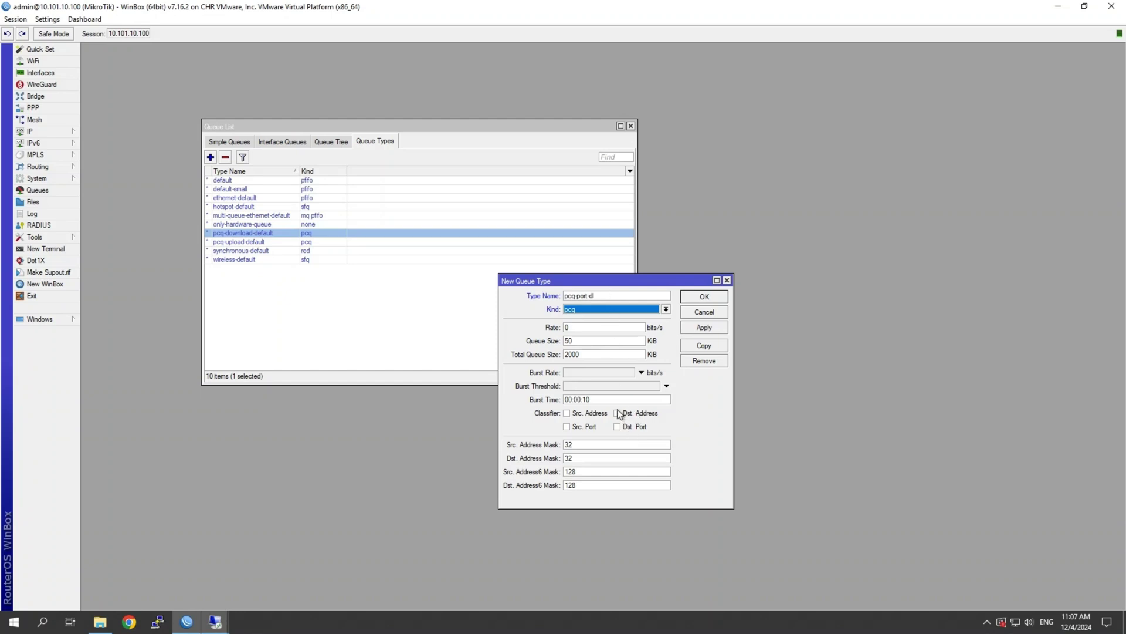
click(618, 427)
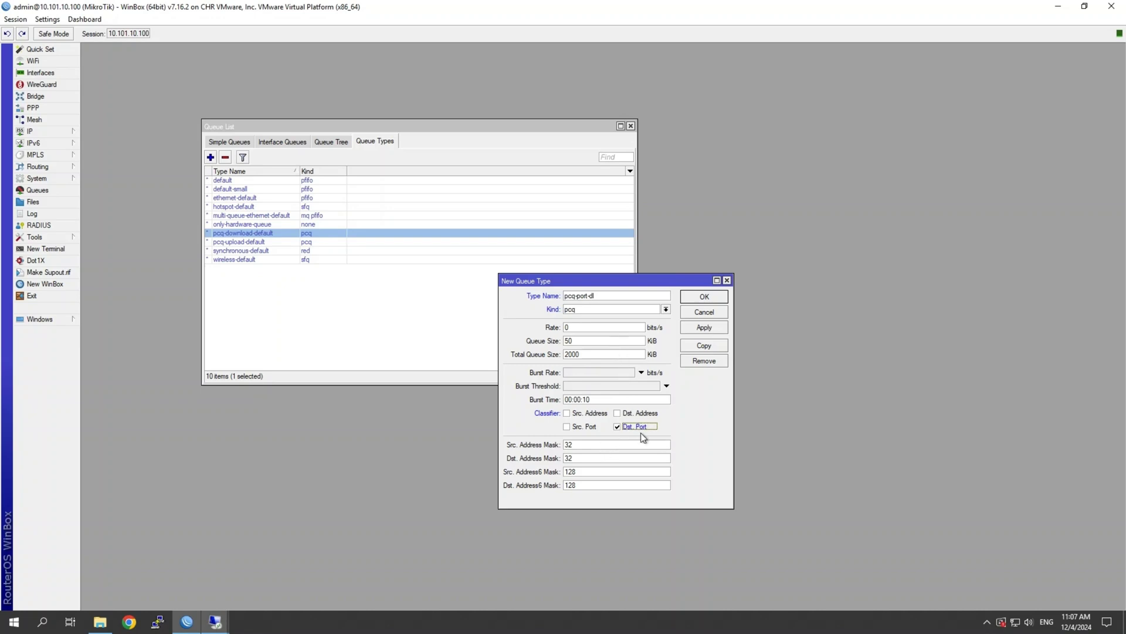
click(704, 297)
click(210, 156)
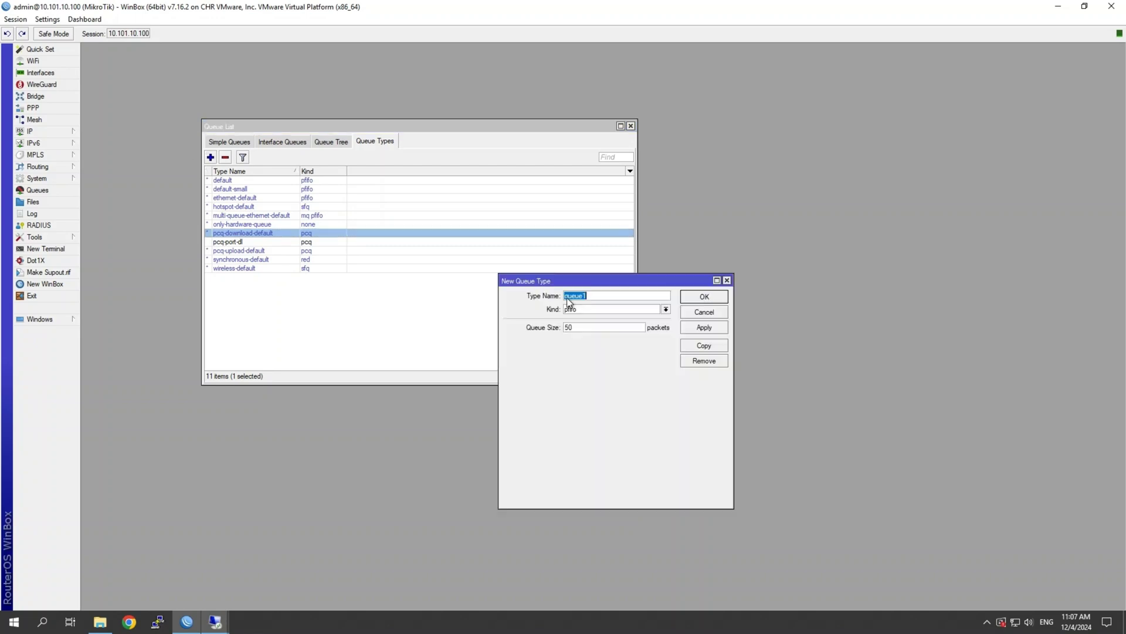
Add pcq queue type pcq-port-ul classifying by Src. Port.
text(pcq-port-ul)
click(666, 310)
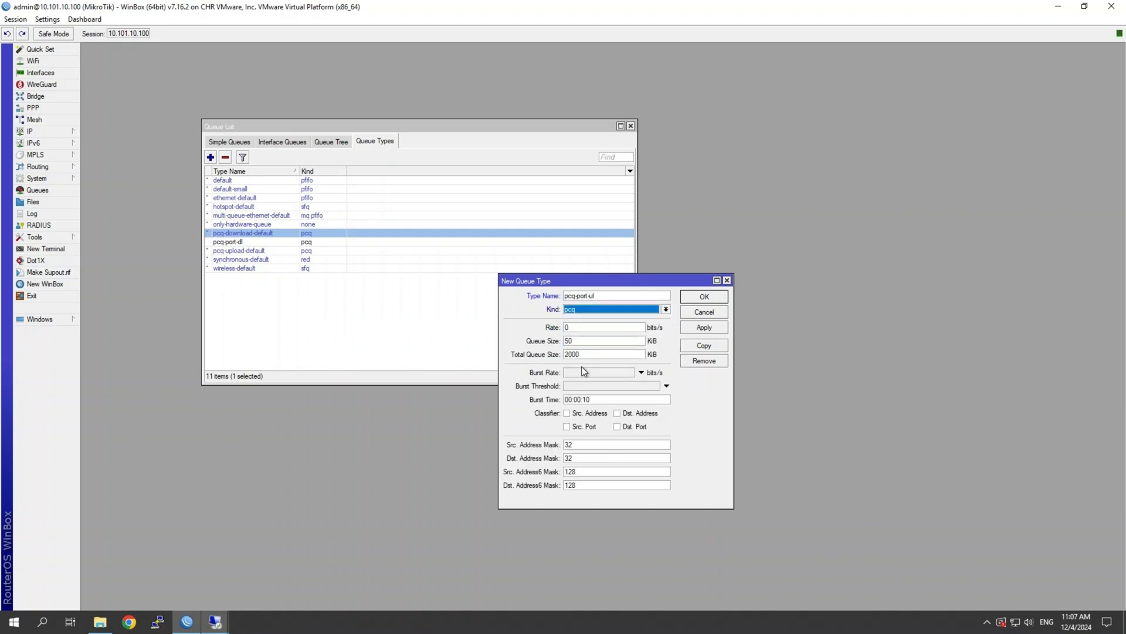
click(581, 365)
click(567, 426)
click(702, 298)
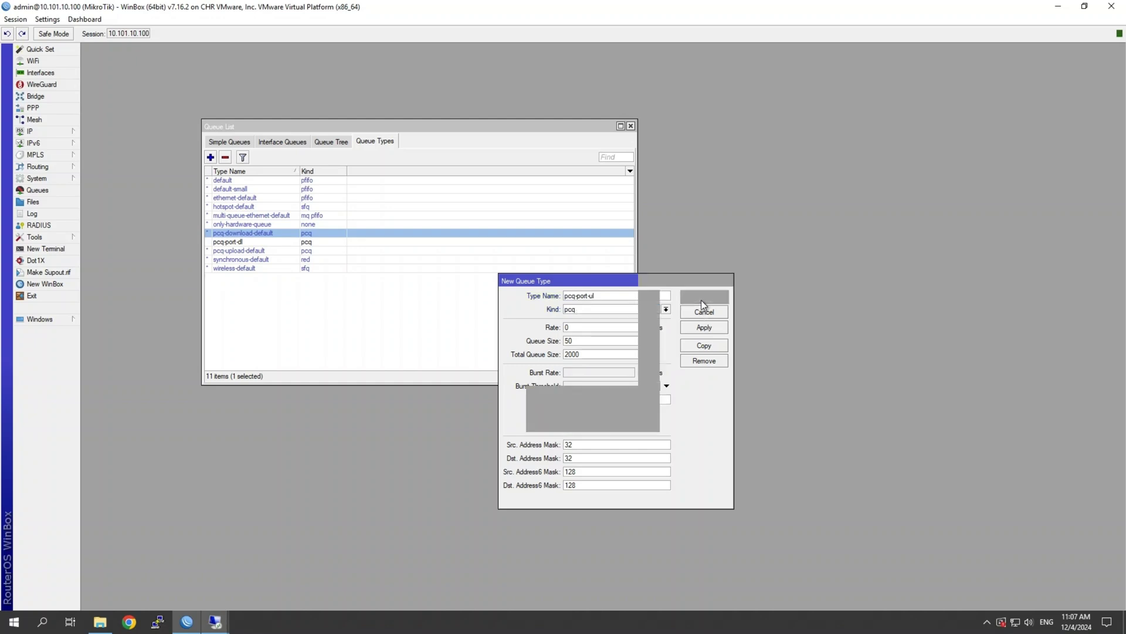
Add pcq queue type pcq-addr-dl classifying by Dst. Address.
click(210, 157)
text(p)
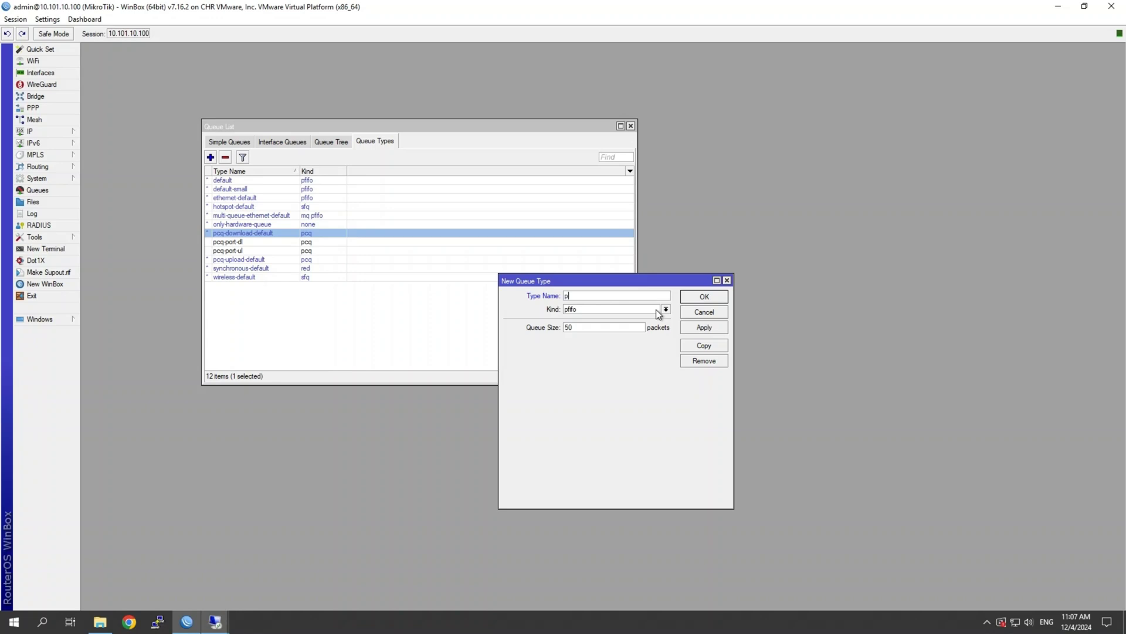
text(cq-addr-dl)
click(657, 309)
click(610, 359)
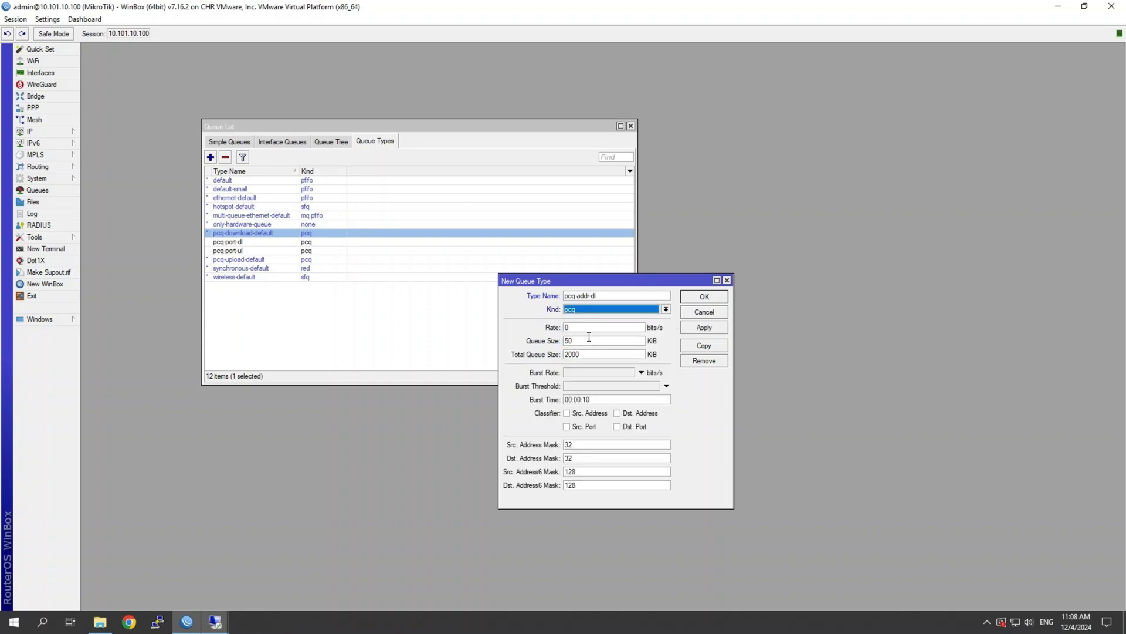
click(617, 413)
click(703, 298)
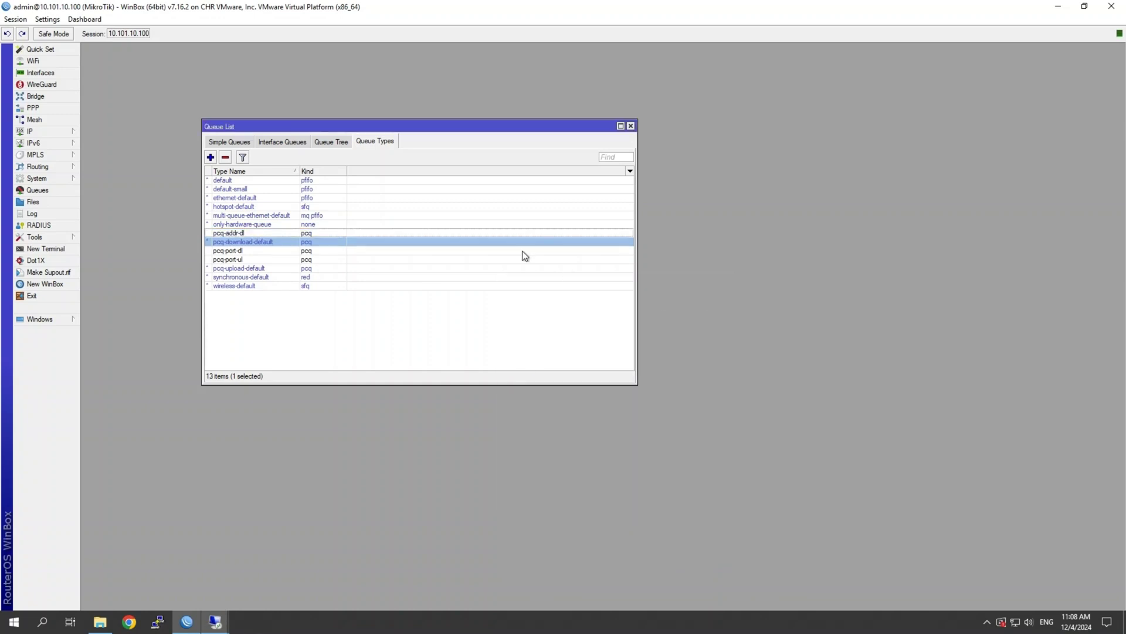
Add pcq queue type pcq-addr-ul classifying by Src. Address.
click(211, 158)
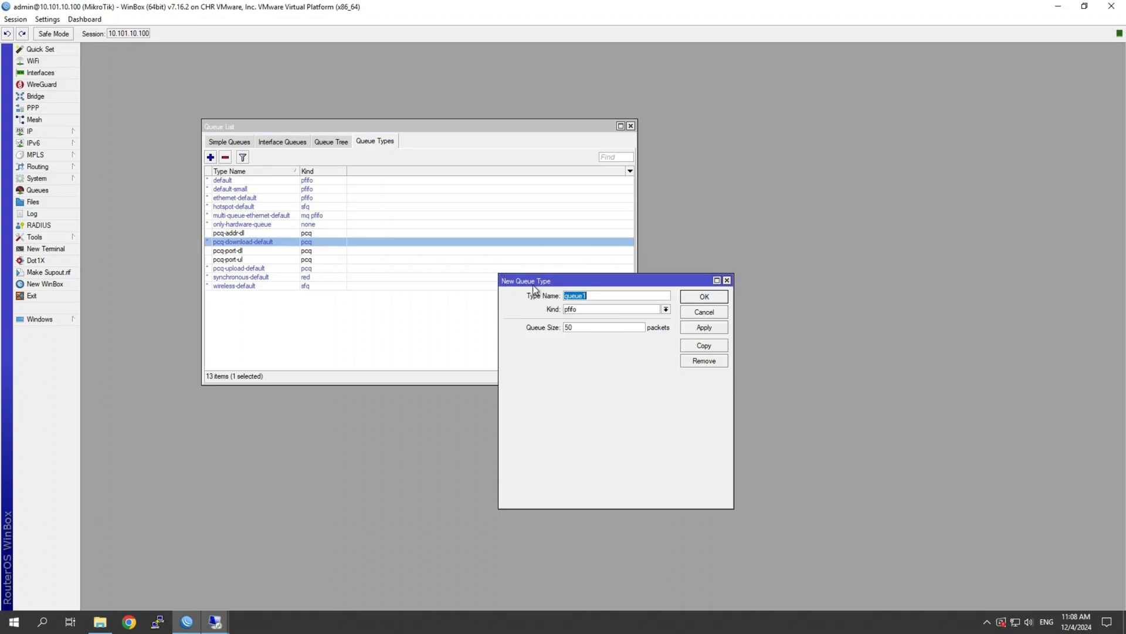
key(BackSpace)
text(pcq-addr-ul)
click(600, 309)
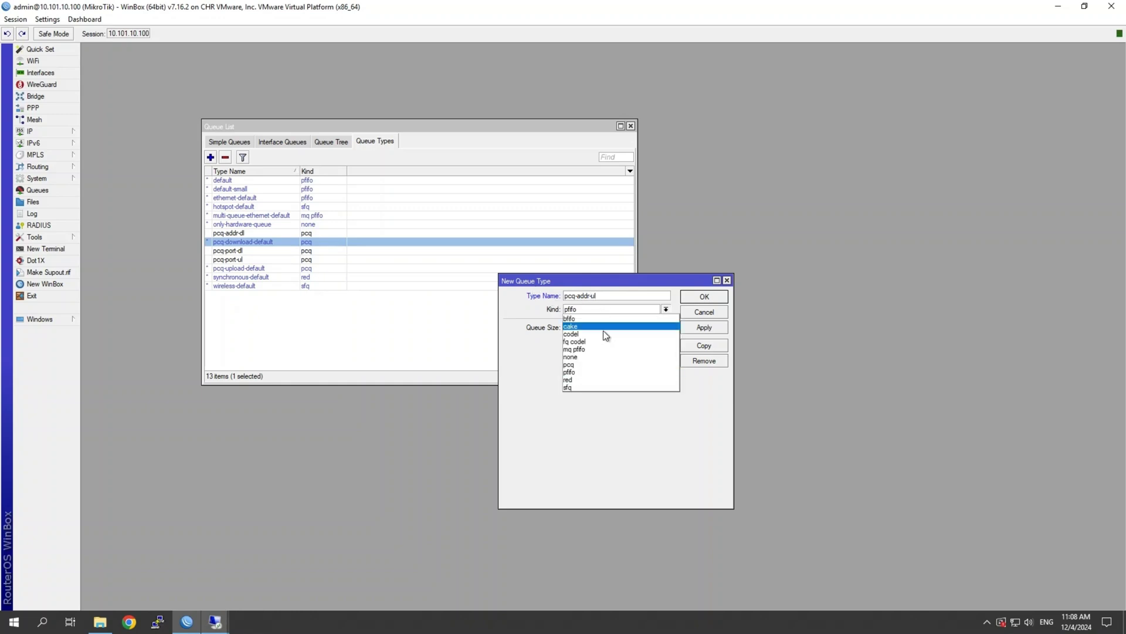
click(577, 365)
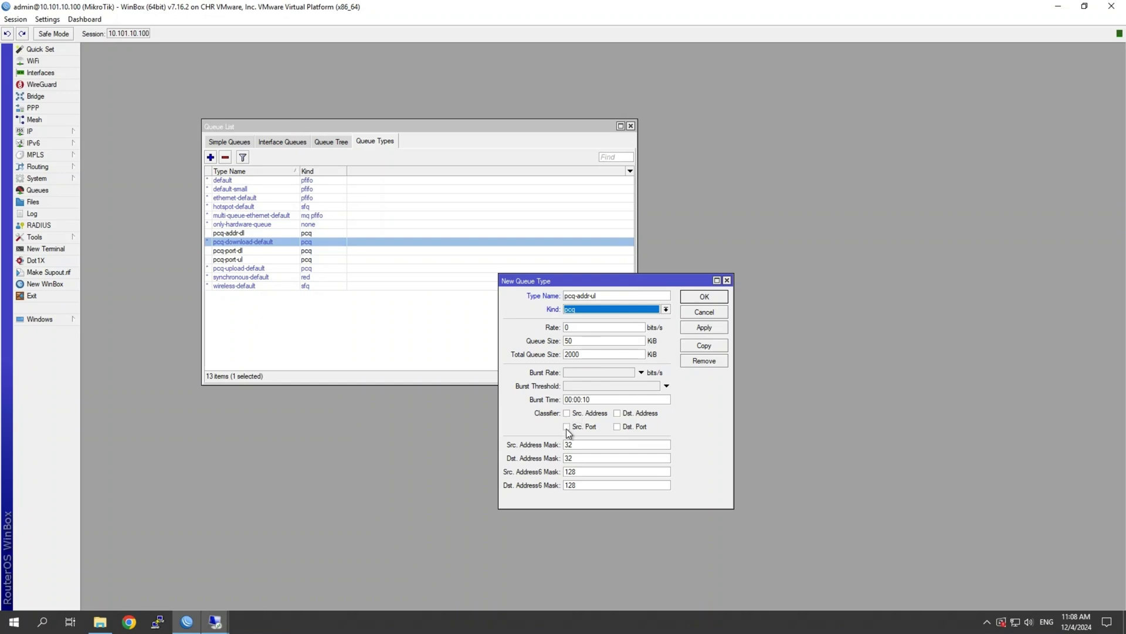
click(568, 413)
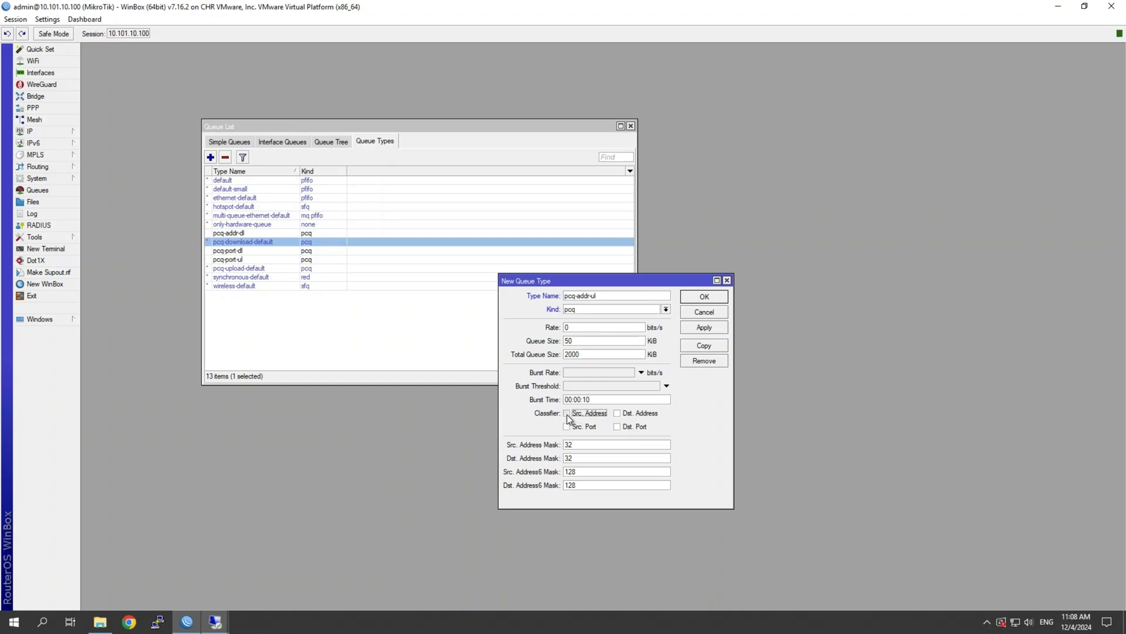
click(705, 298)
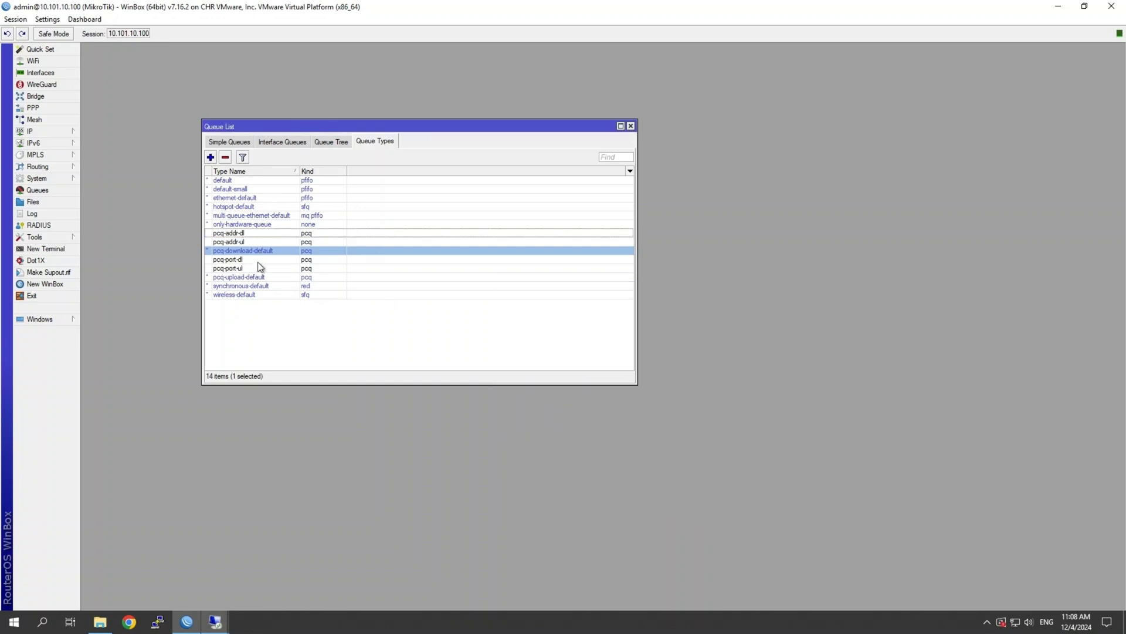
Start a Queue Tree entry named DOWNLOAD with queue type default.
click(329, 142)
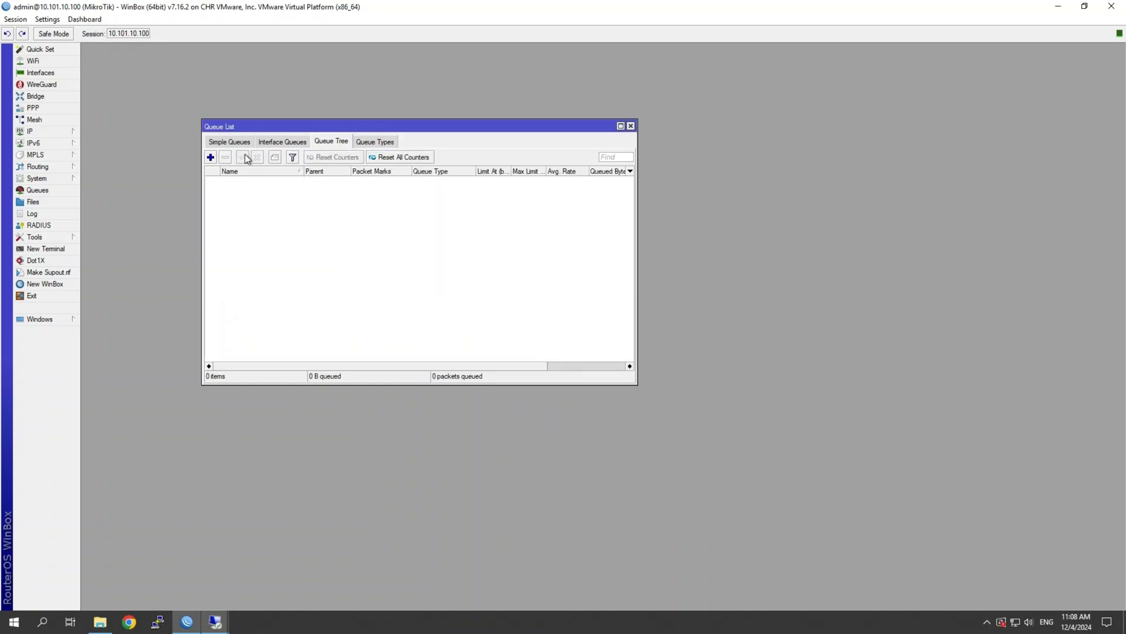
click(210, 157)
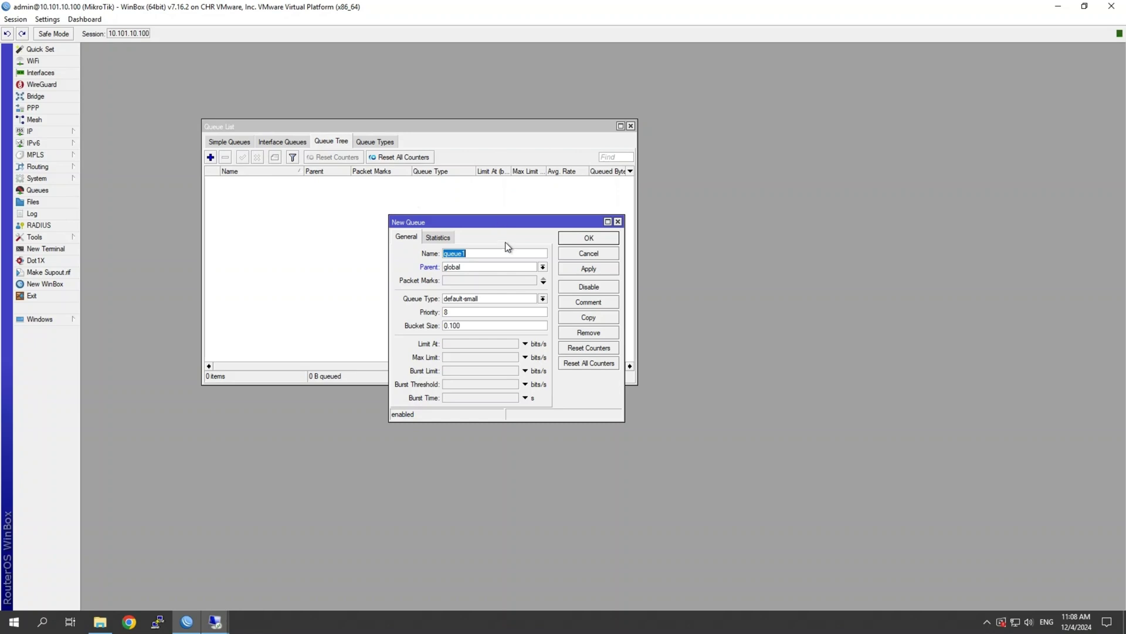
text(DOWNLOAD)
click(481, 297)
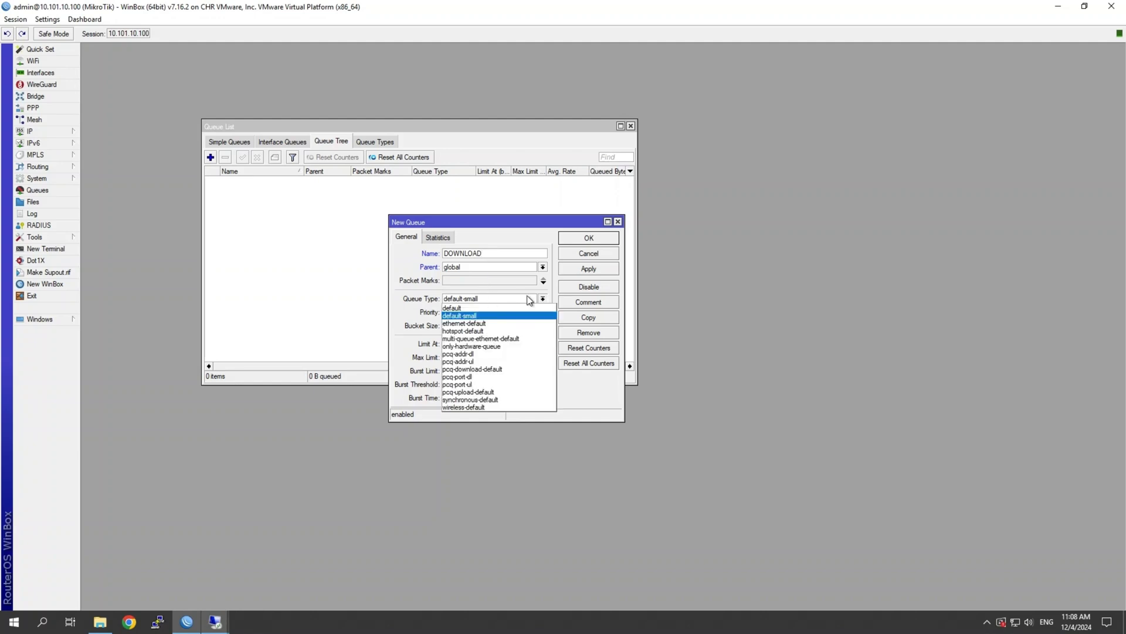
click(489, 311)
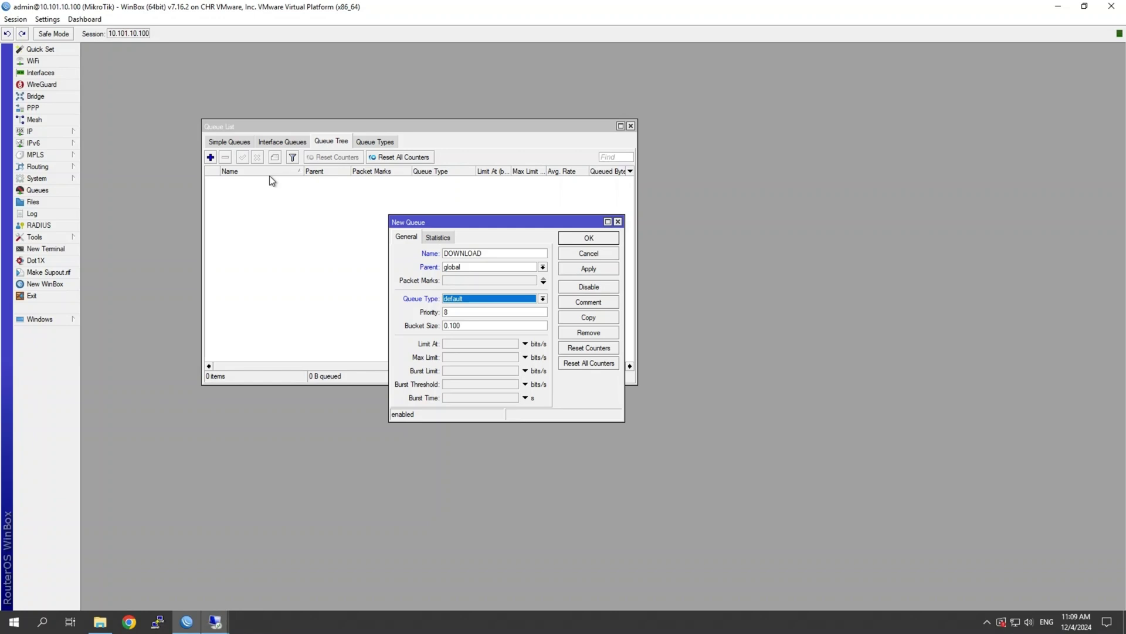
Give the DOWNLOAD queue a 50M max limit and save it.
click(455, 358)
text(50)
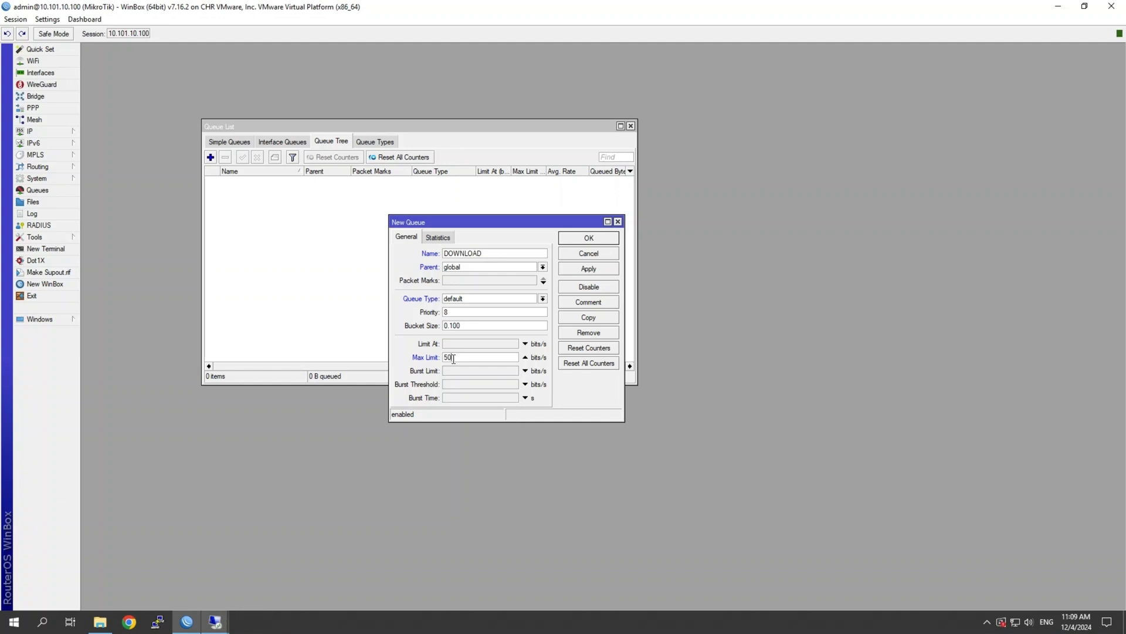
text(M)
click(609, 245)
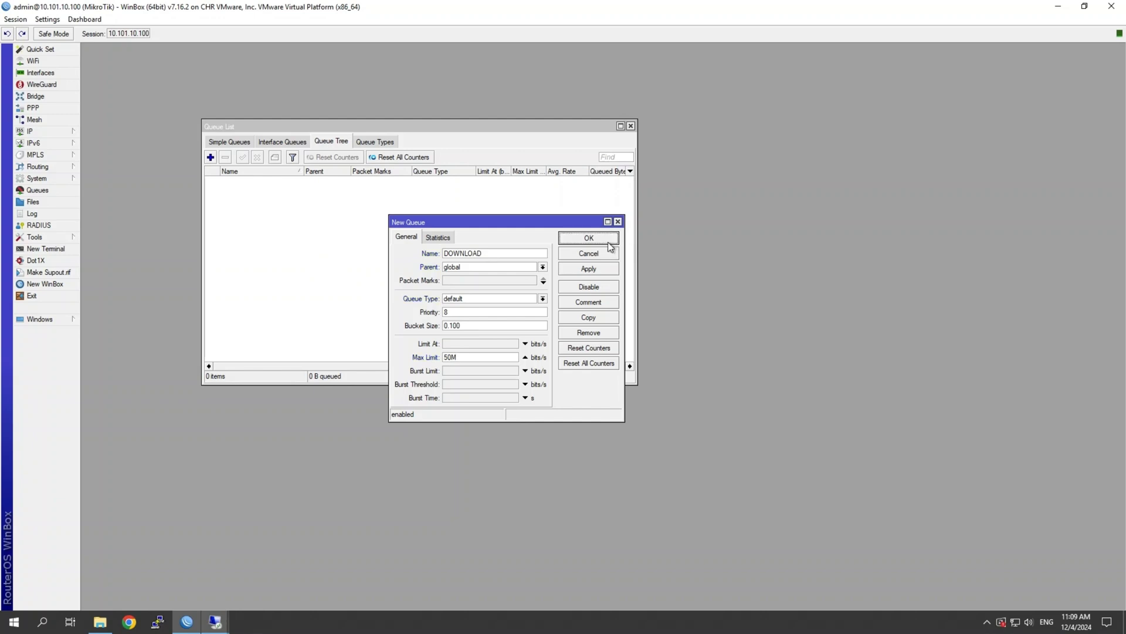
Add a top-level UPLOAD queue under global with default queue type, no packet mark, and 50M max limit.
click(210, 157)
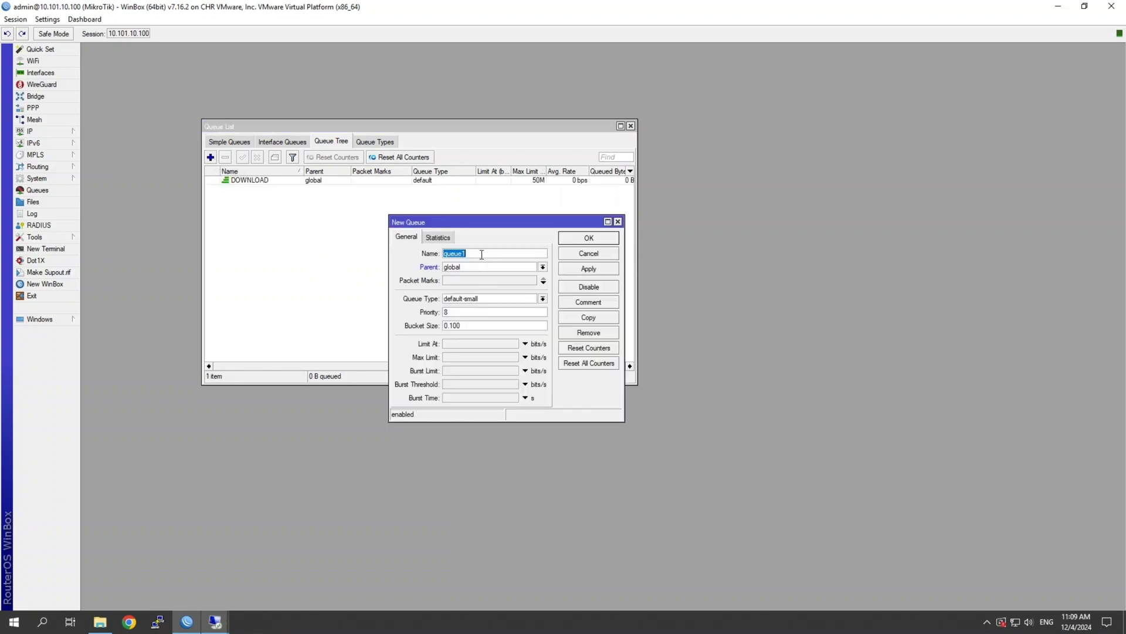
text(UPLOAD)
click(479, 266)
click(477, 282)
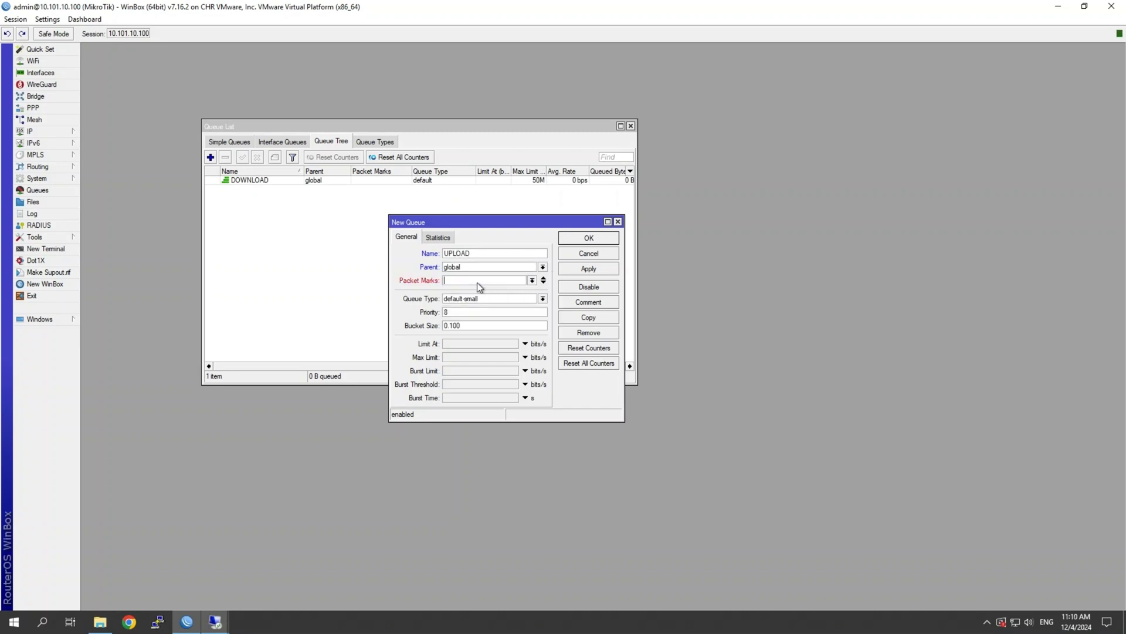
click(532, 280)
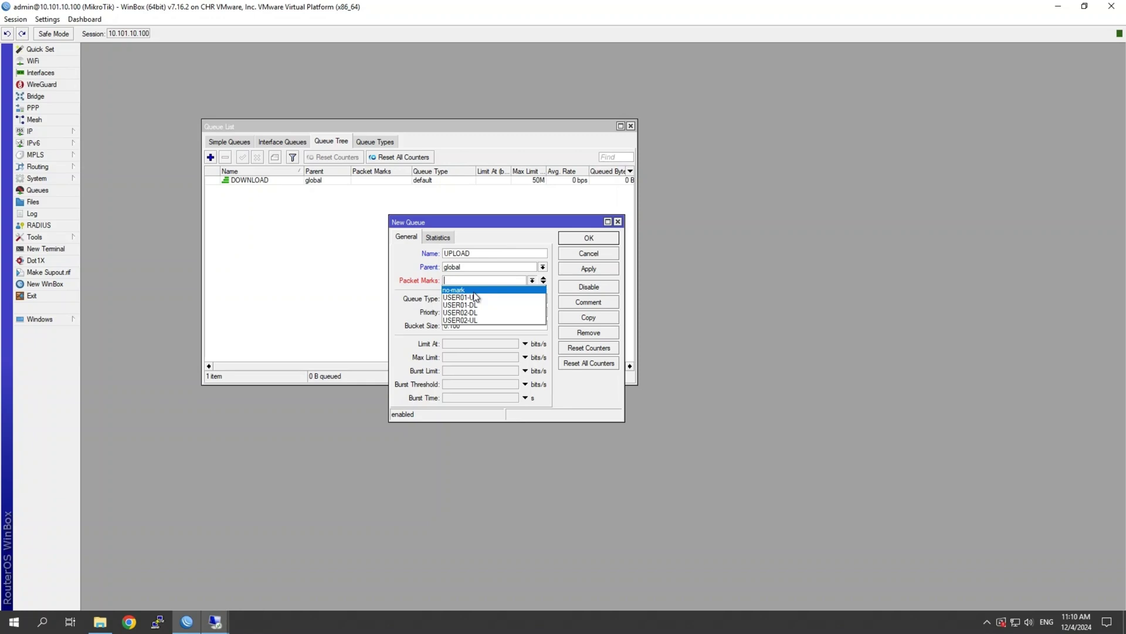
click(475, 297)
click(544, 278)
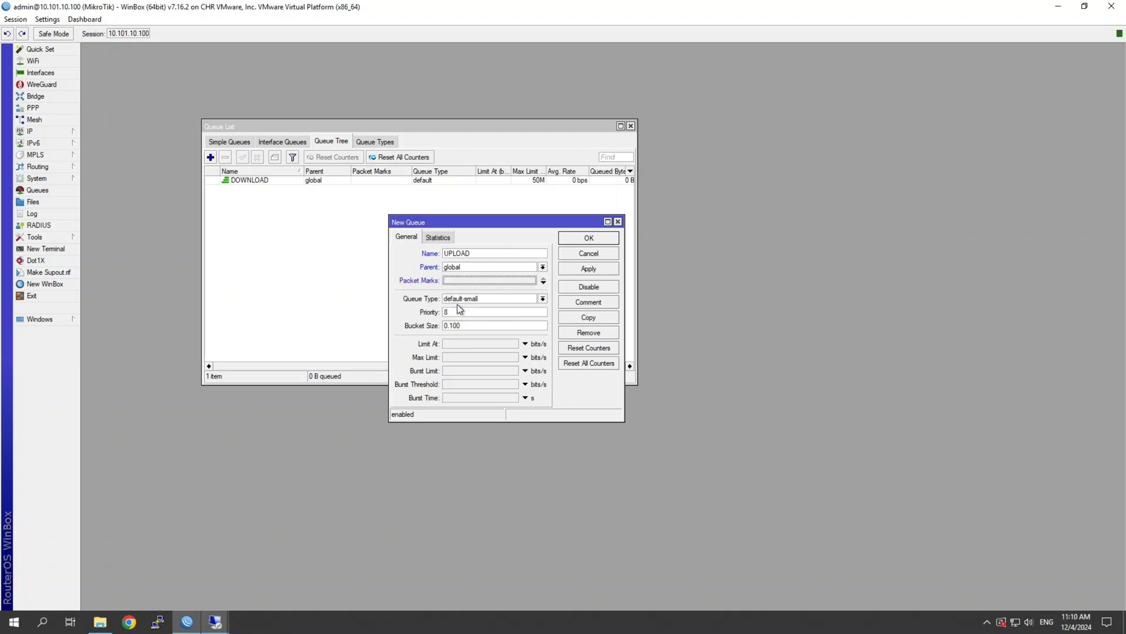
click(502, 299)
click(484, 308)
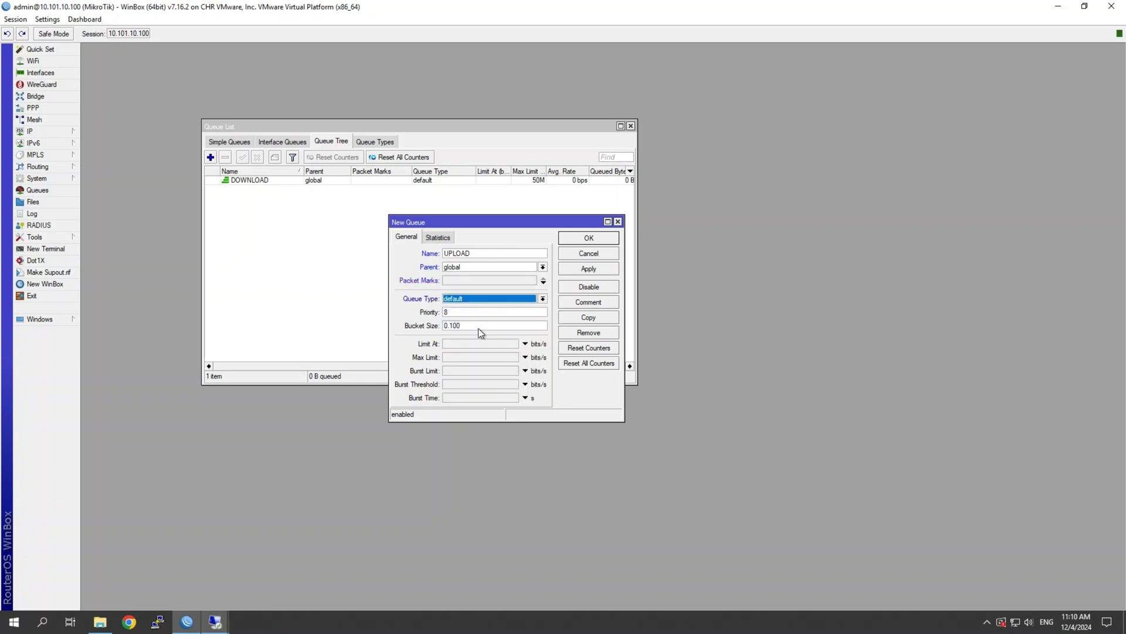
click(465, 356)
text(50M)
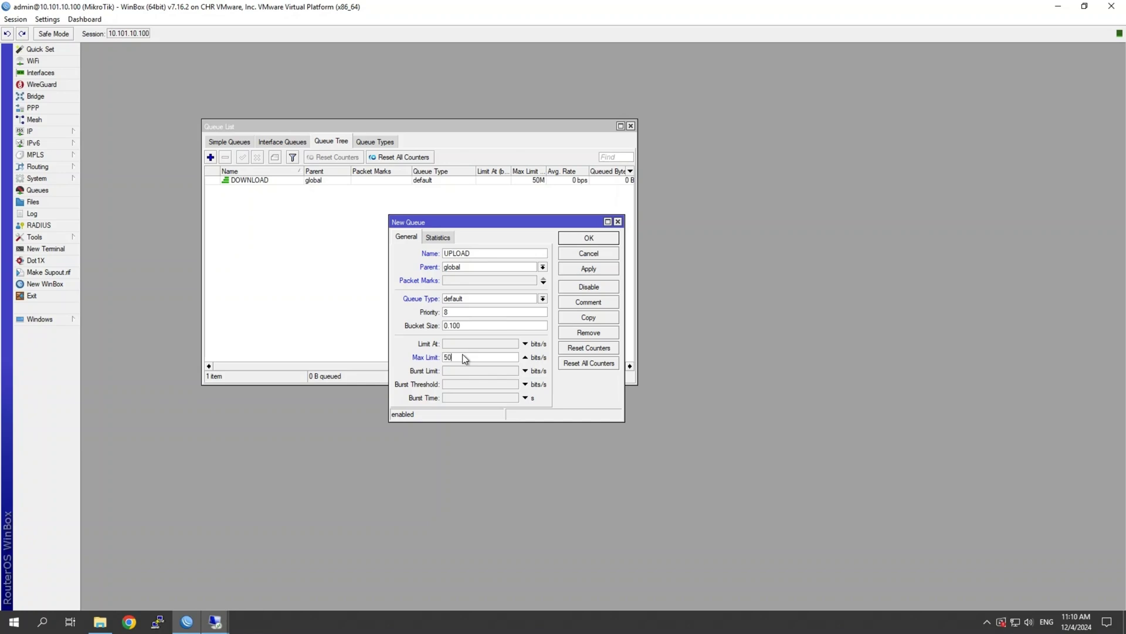
click(594, 238)
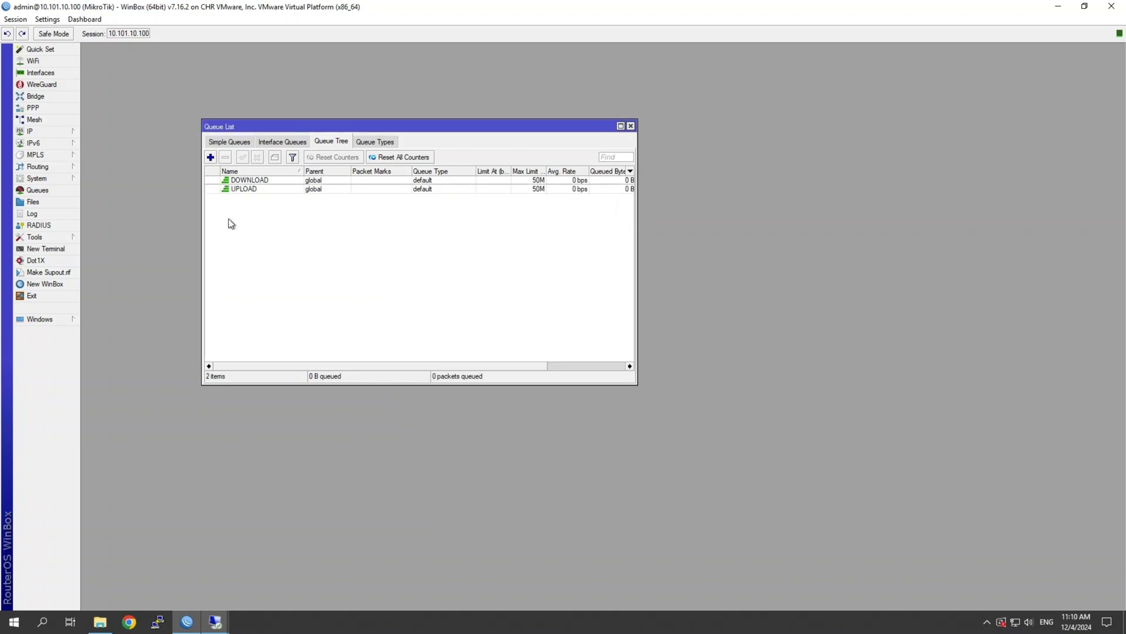
Define USER01-UL under UPLOAD with packet mark USER01-UL, queue type pcq-addr-ul and 10M max limit.
click(210, 157)
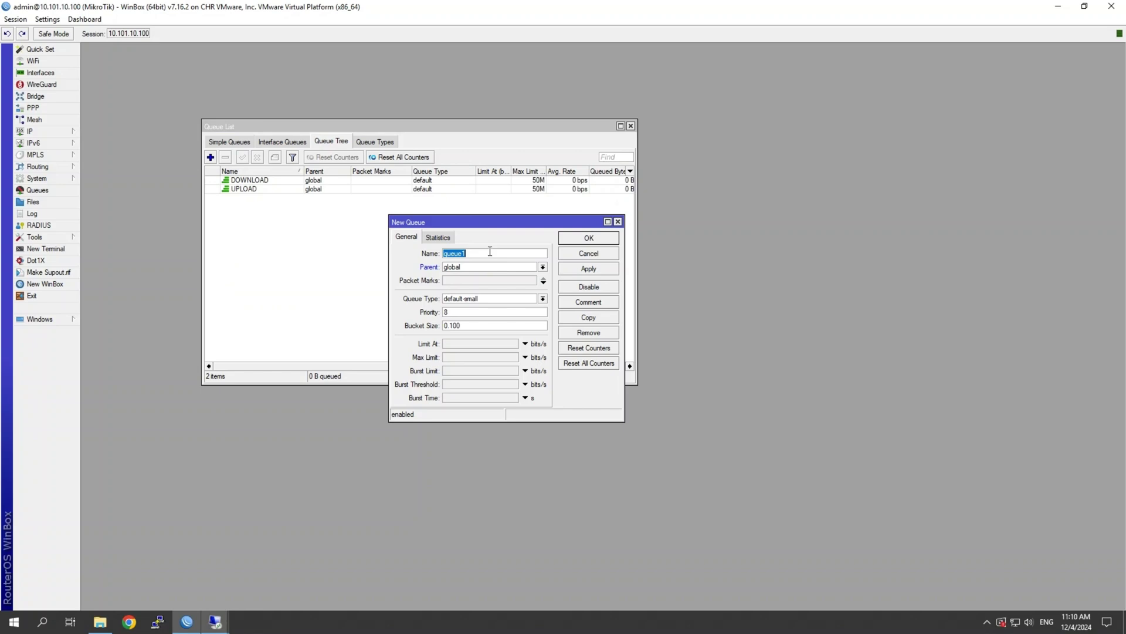
text(USER01-UL)
click(461, 269)
click(478, 280)
click(490, 280)
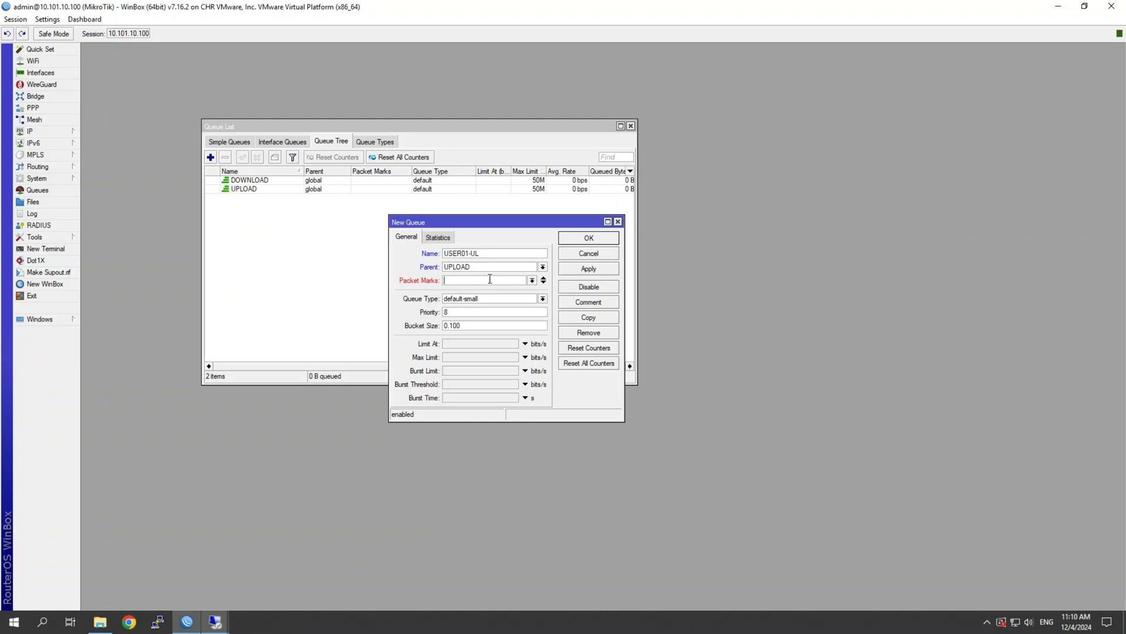
click(532, 280)
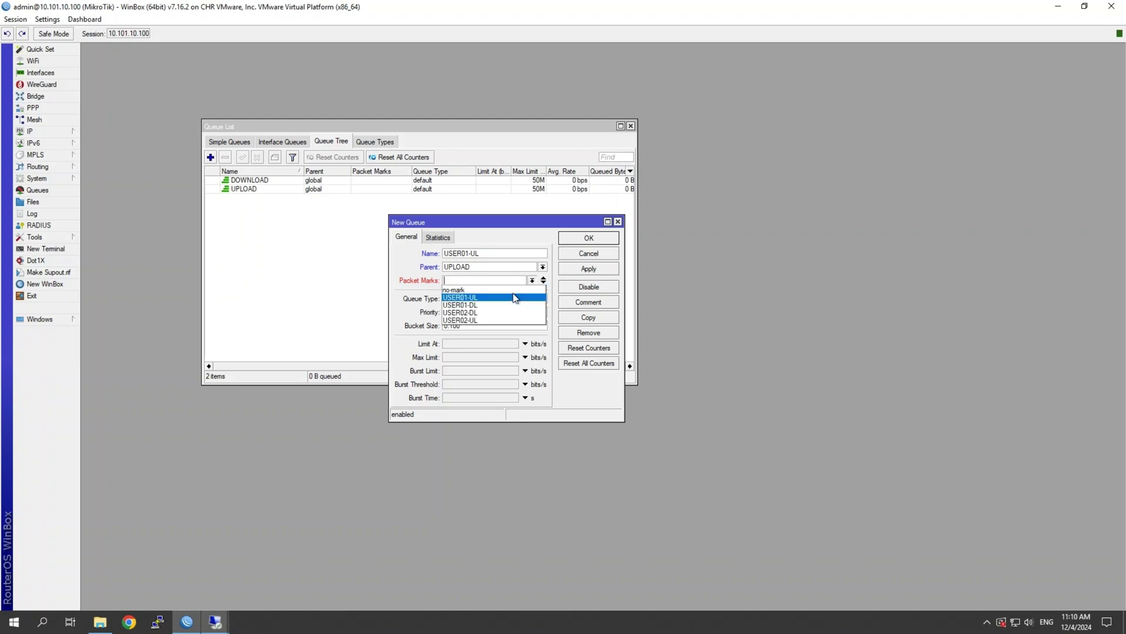
click(515, 297)
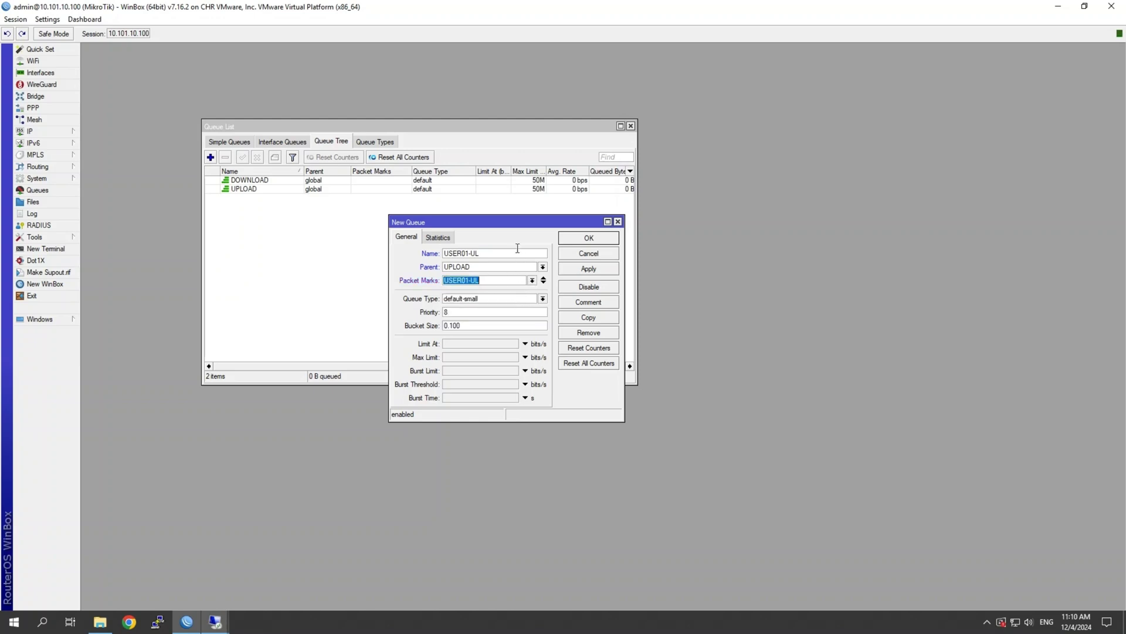
click(482, 299)
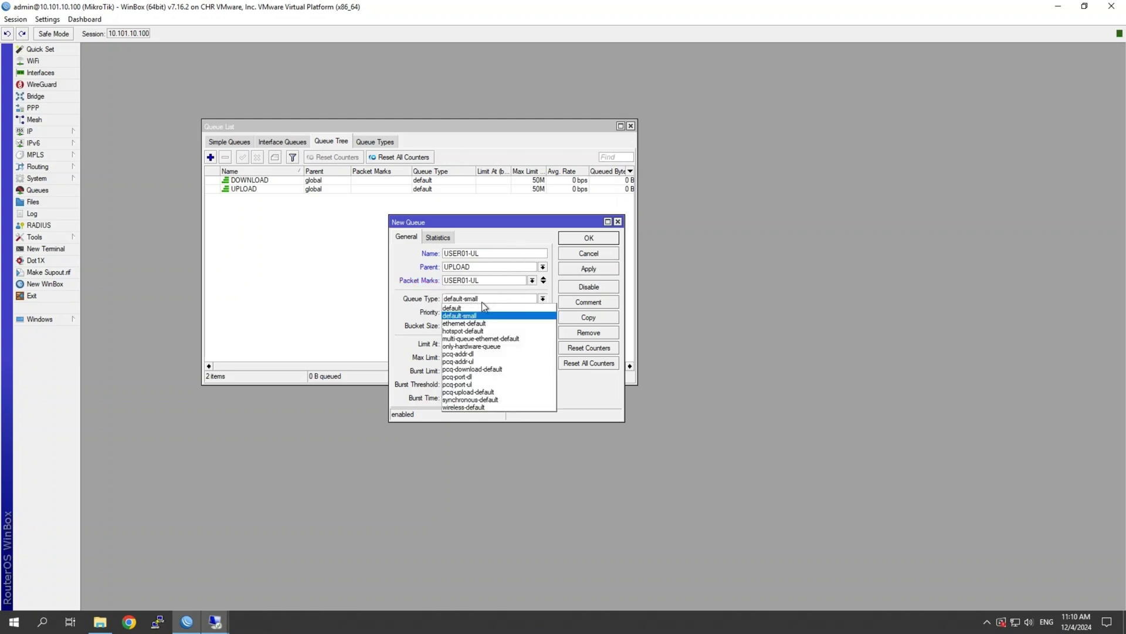
click(480, 362)
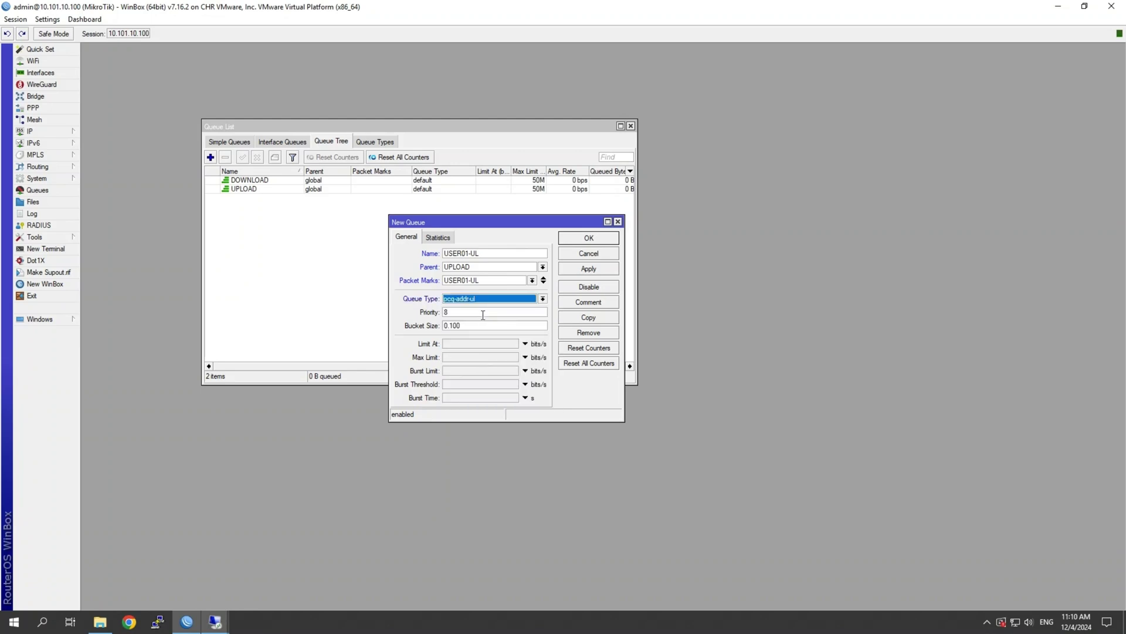
click(459, 357)
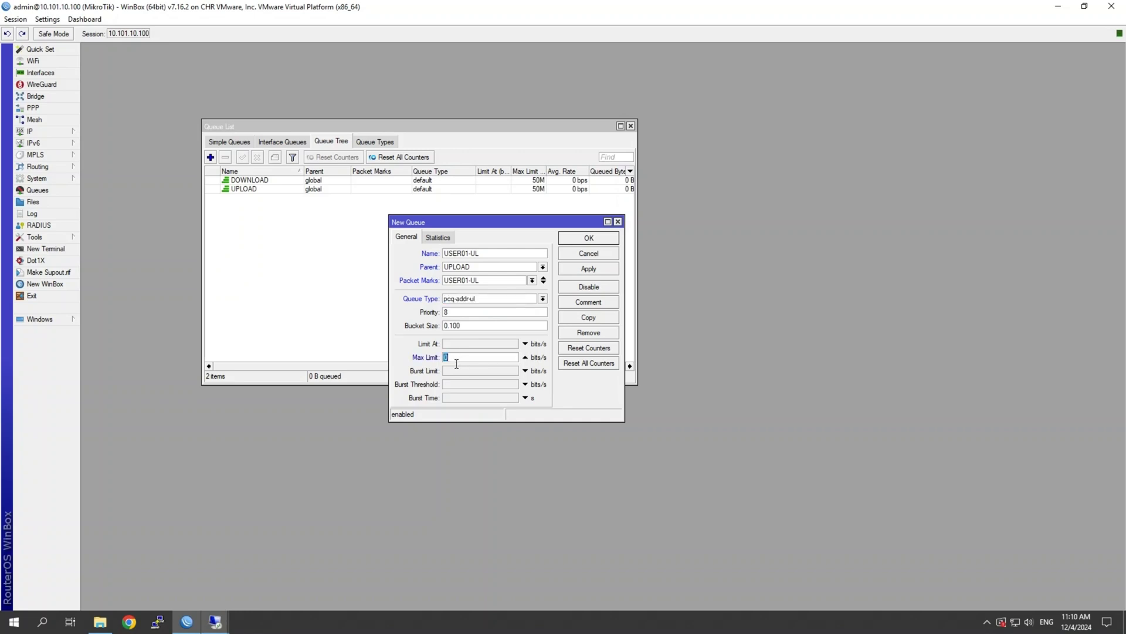
text(10M)
Save the USER01-UL queue and start a new USER01-DL queue with parent DOWNLOAD.
click(603, 238)
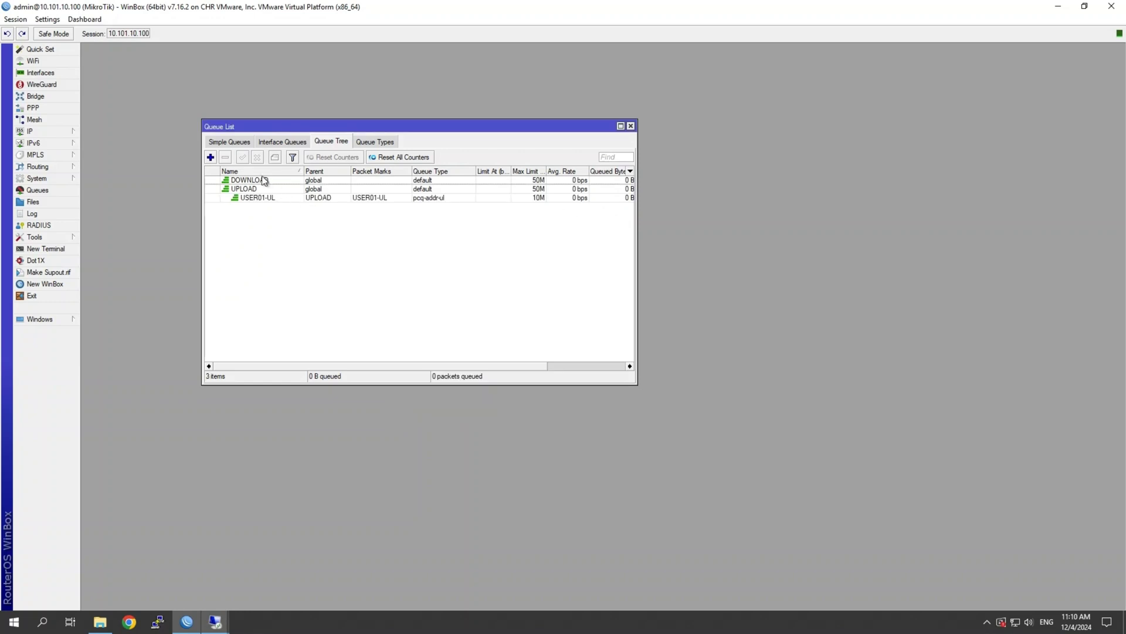
click(210, 156)
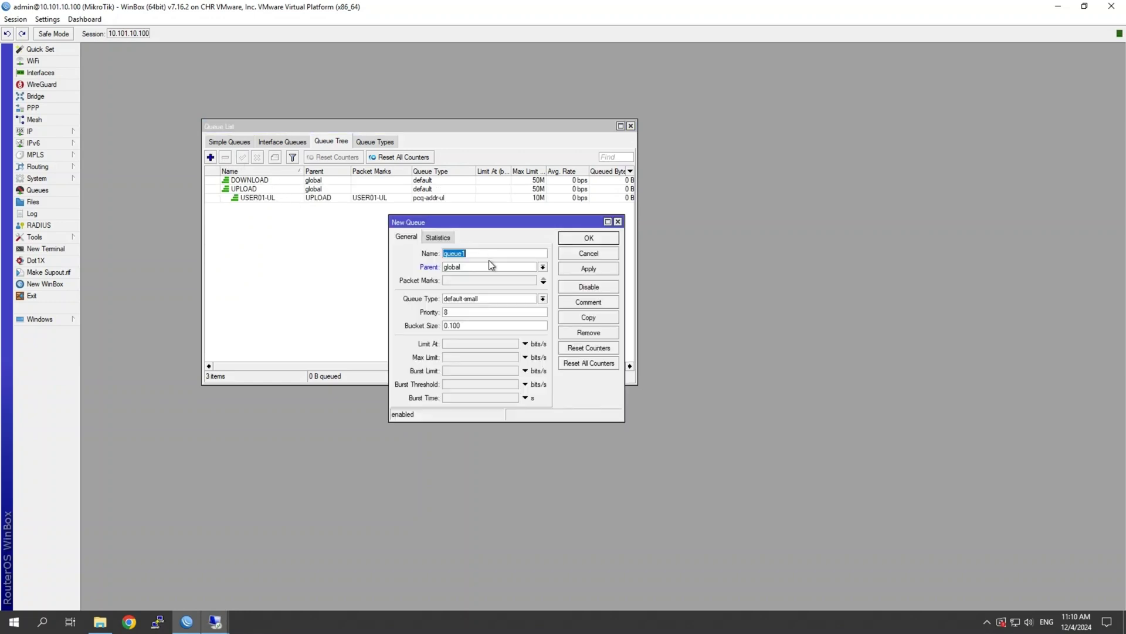
text(USER01-DL)
click(487, 266)
click(473, 273)
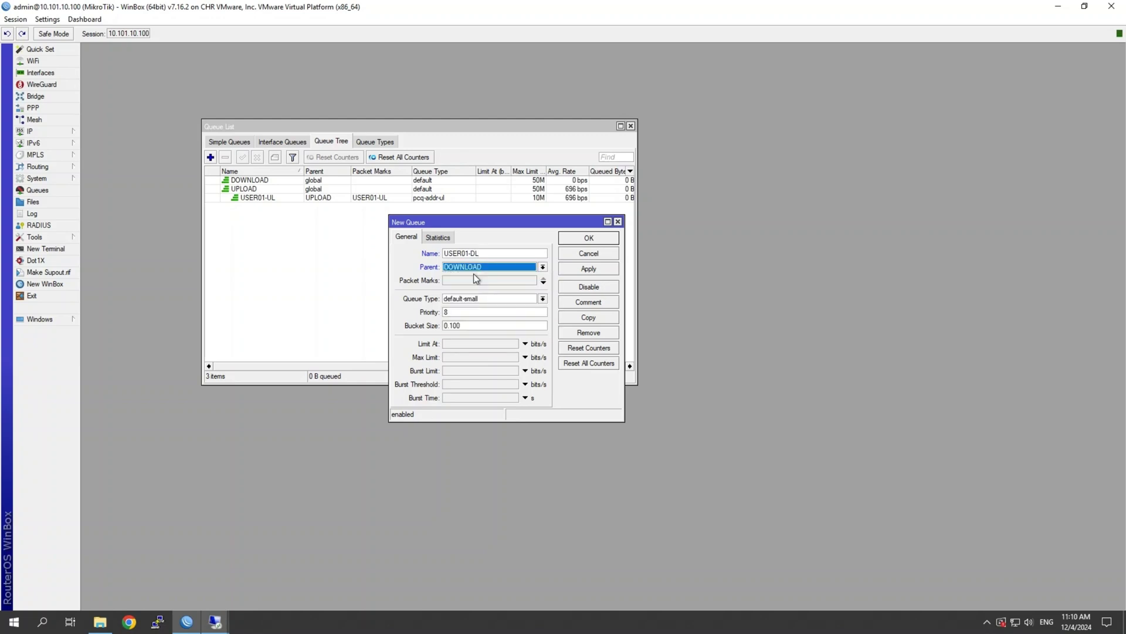
click(477, 280)
Give USER01-DL packet mark USER01-DL, queue type pcq-addr-dl and a 20M max limit, and save it.
click(532, 280)
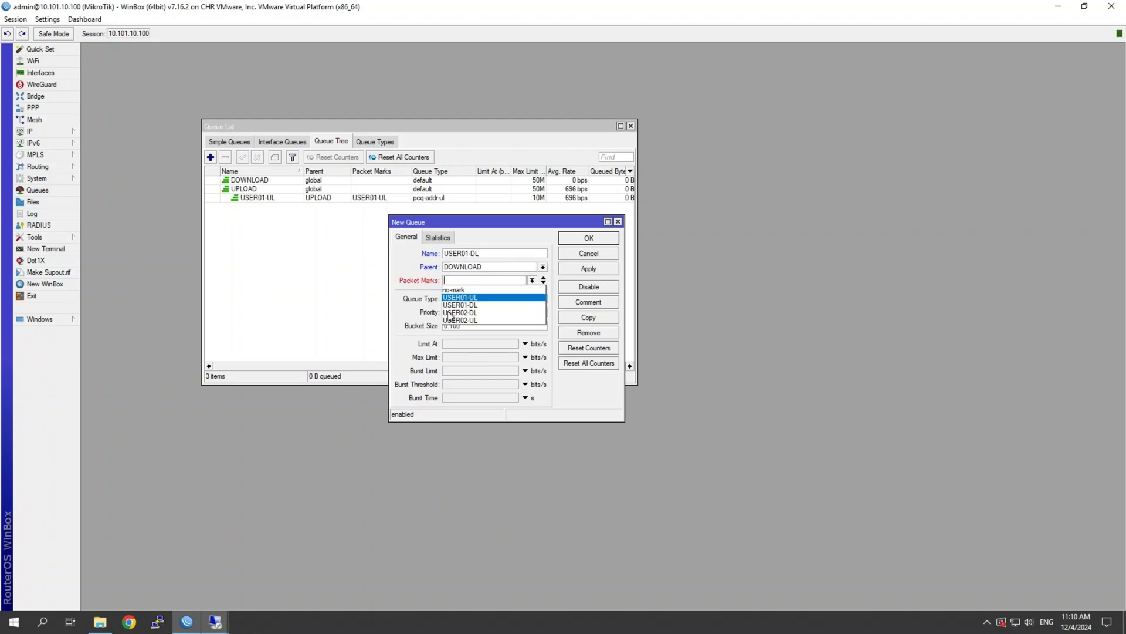
click(462, 305)
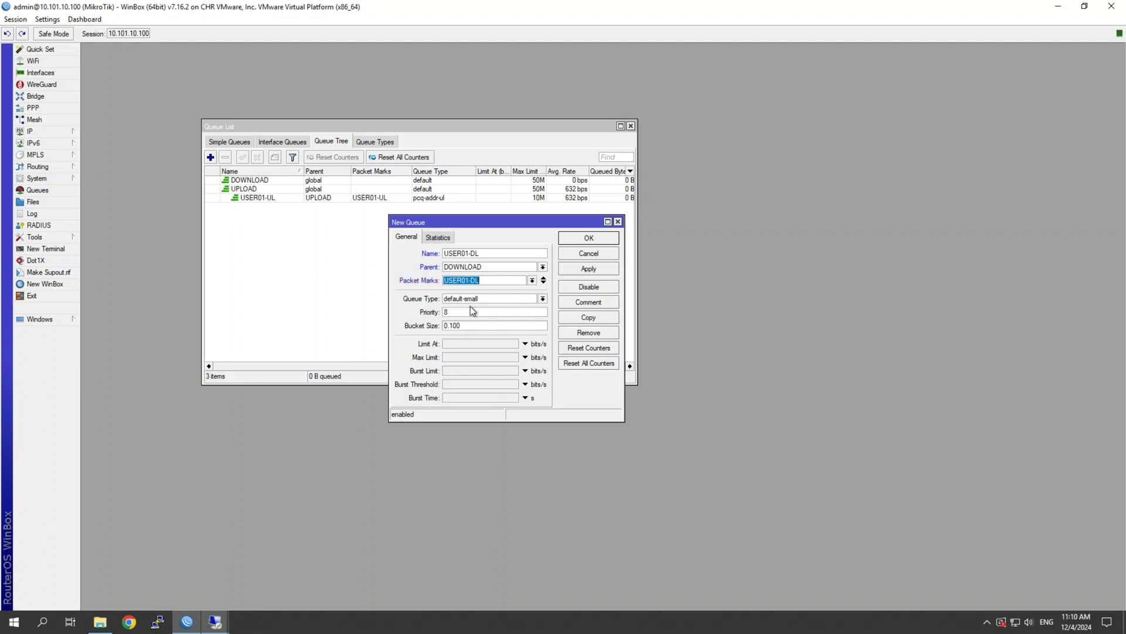
click(467, 299)
click(467, 299)
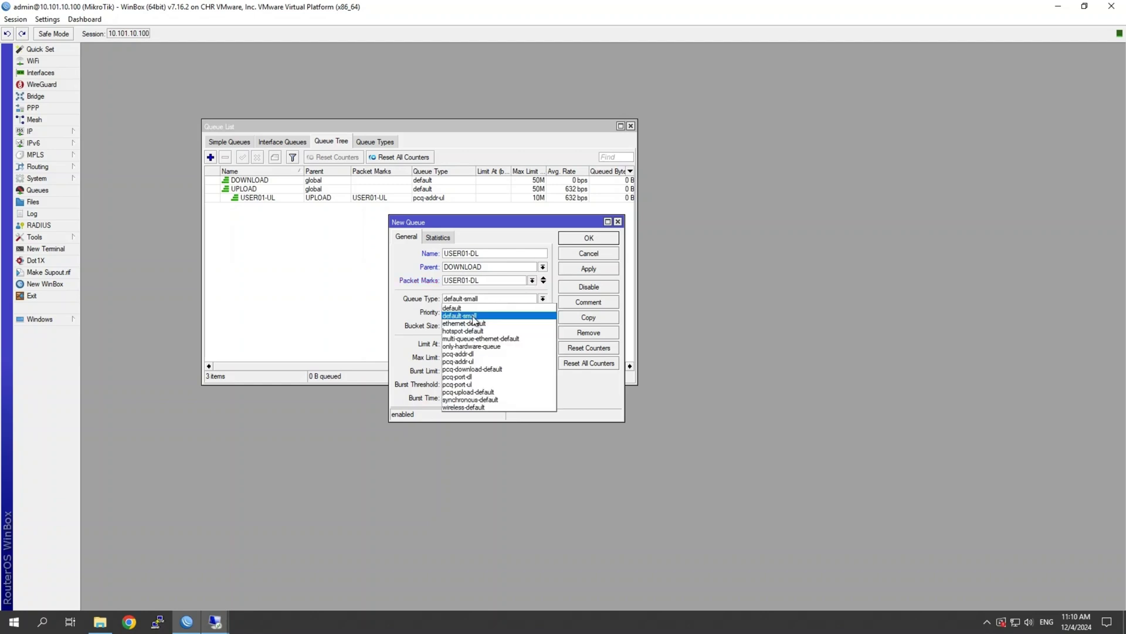
click(472, 355)
click(470, 357)
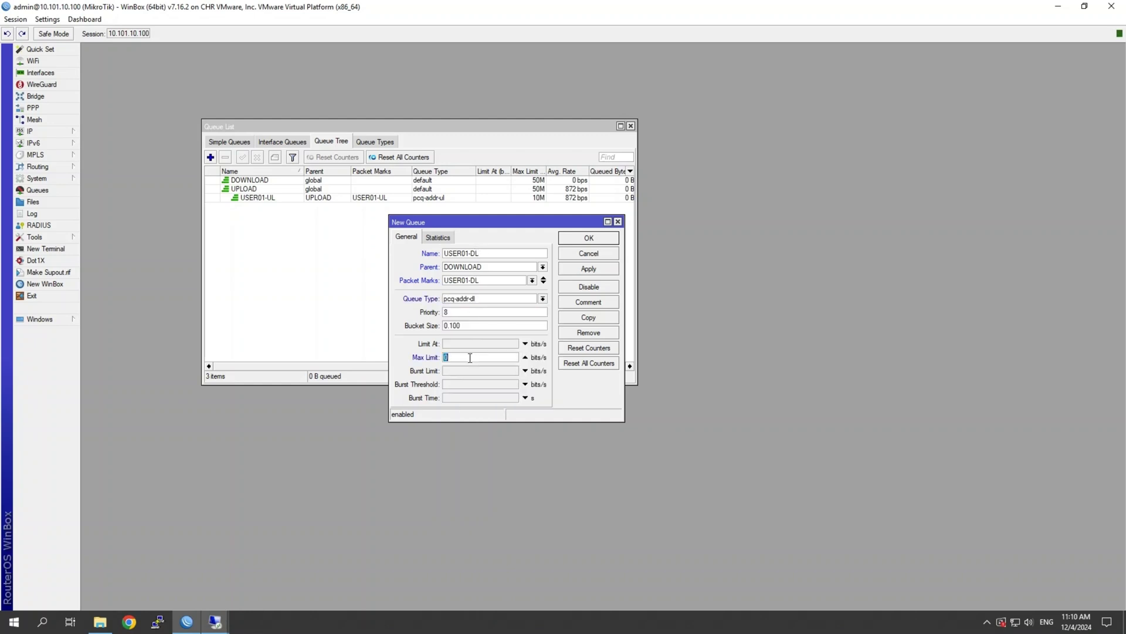
text(20M)
click(581, 238)
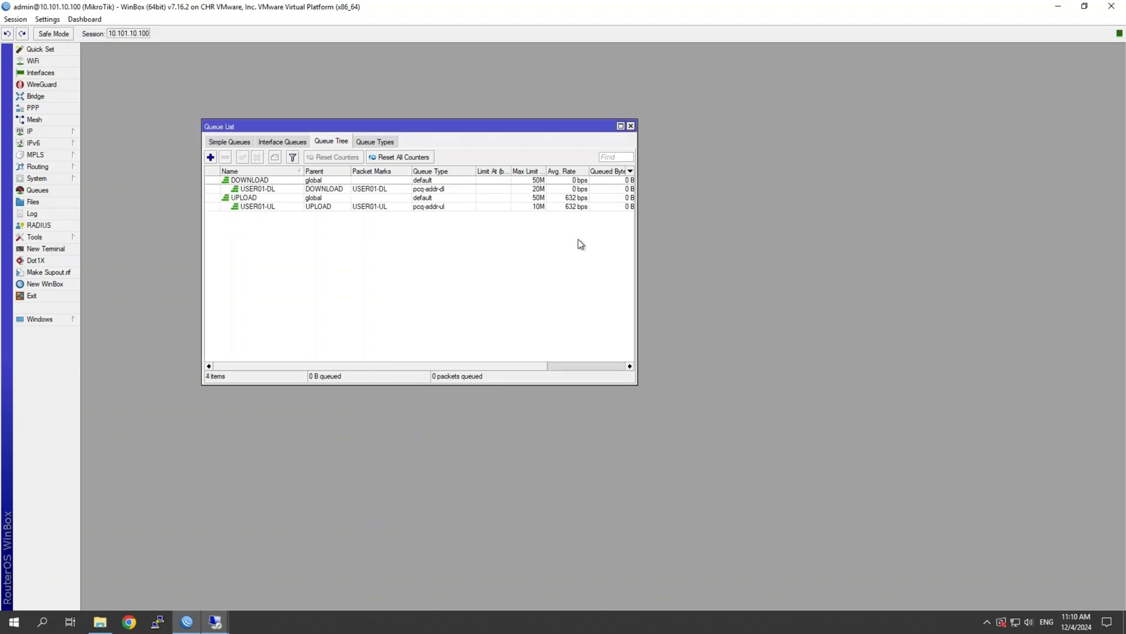
Add USER02-UL under UPLOAD with packet mark USER02-UL, queue type pcq-port-ul and 10M max limit.
click(210, 157)
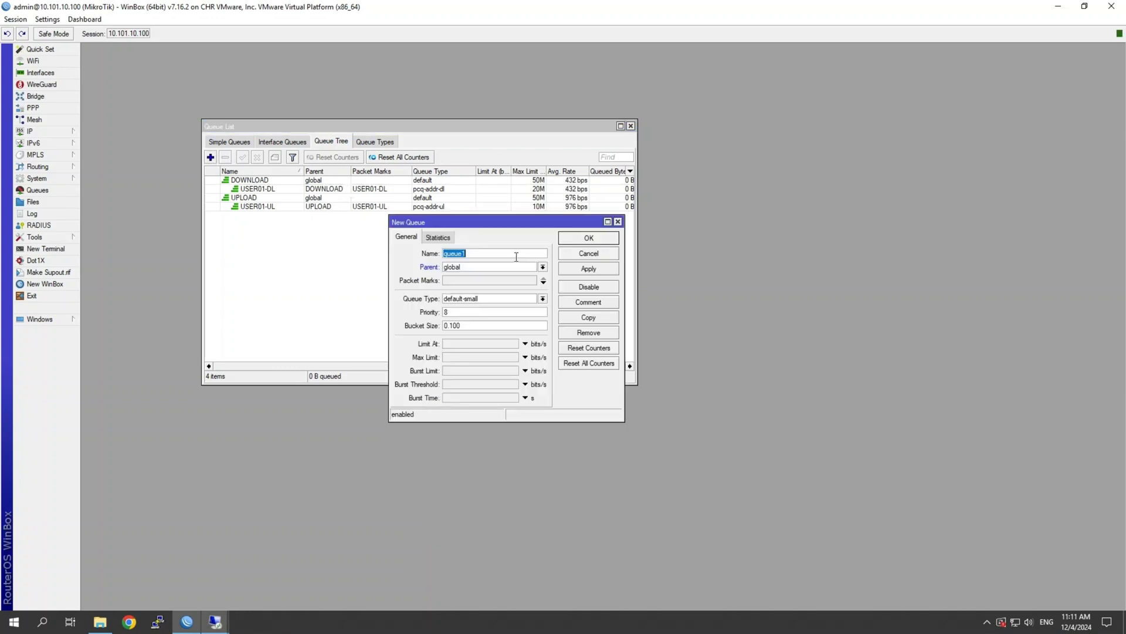
text(USER02-UL)
click(505, 270)
click(497, 288)
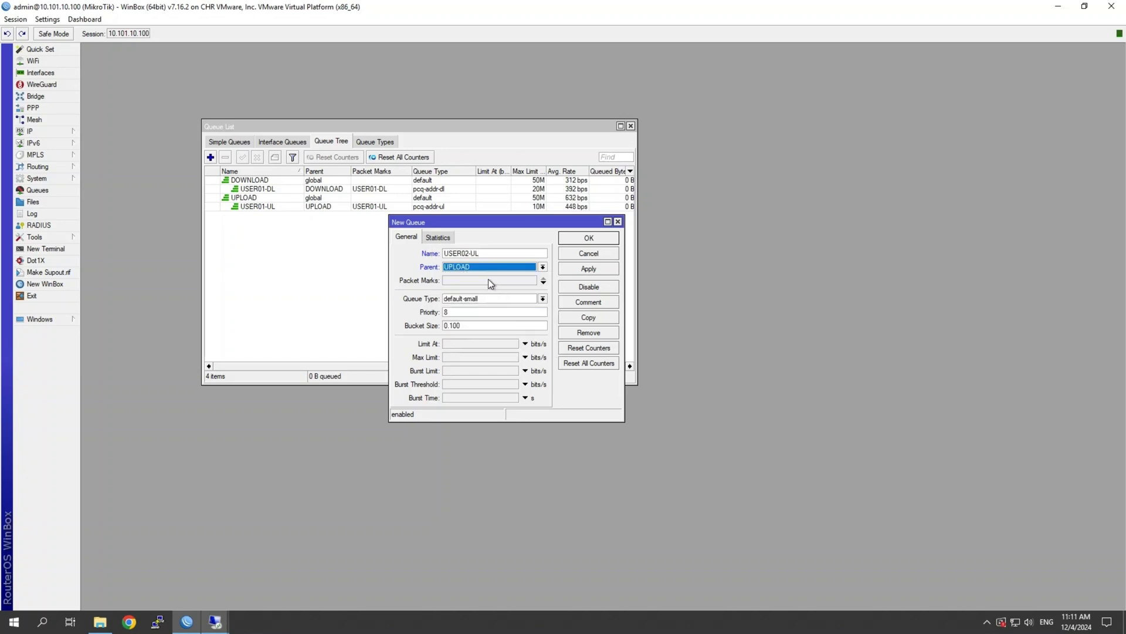
click(488, 279)
click(532, 280)
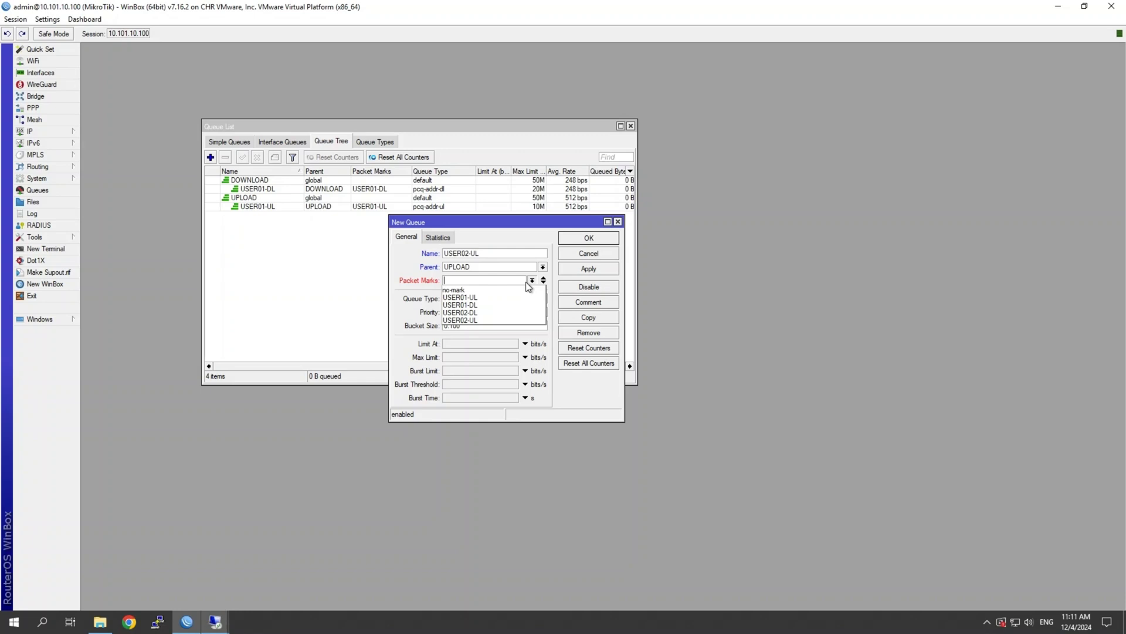
click(491, 320)
click(498, 300)
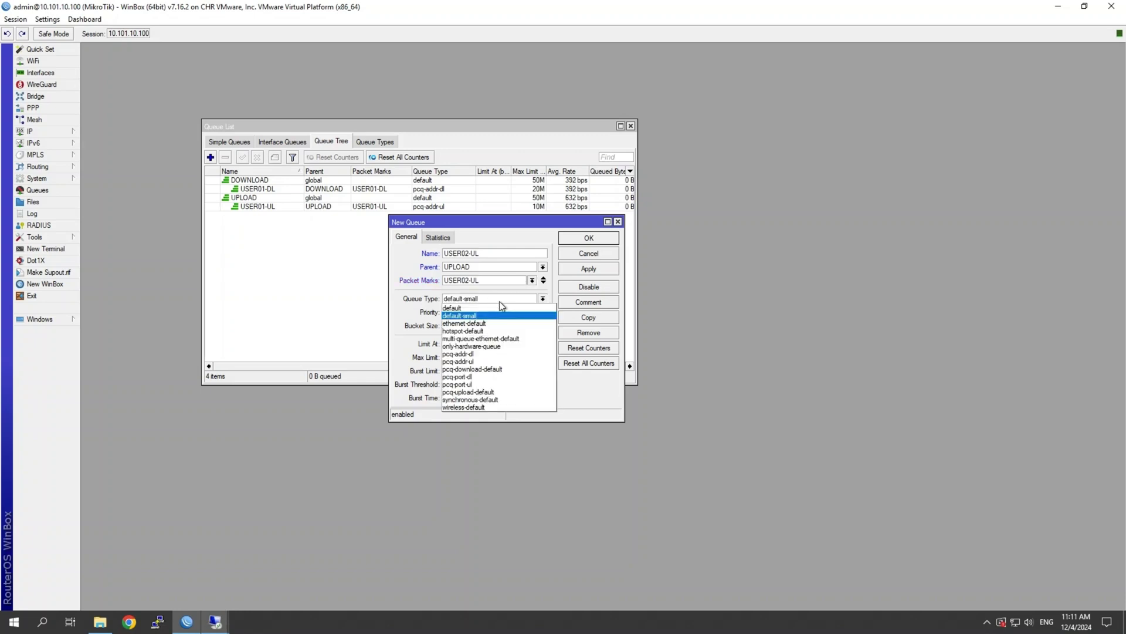
click(469, 384)
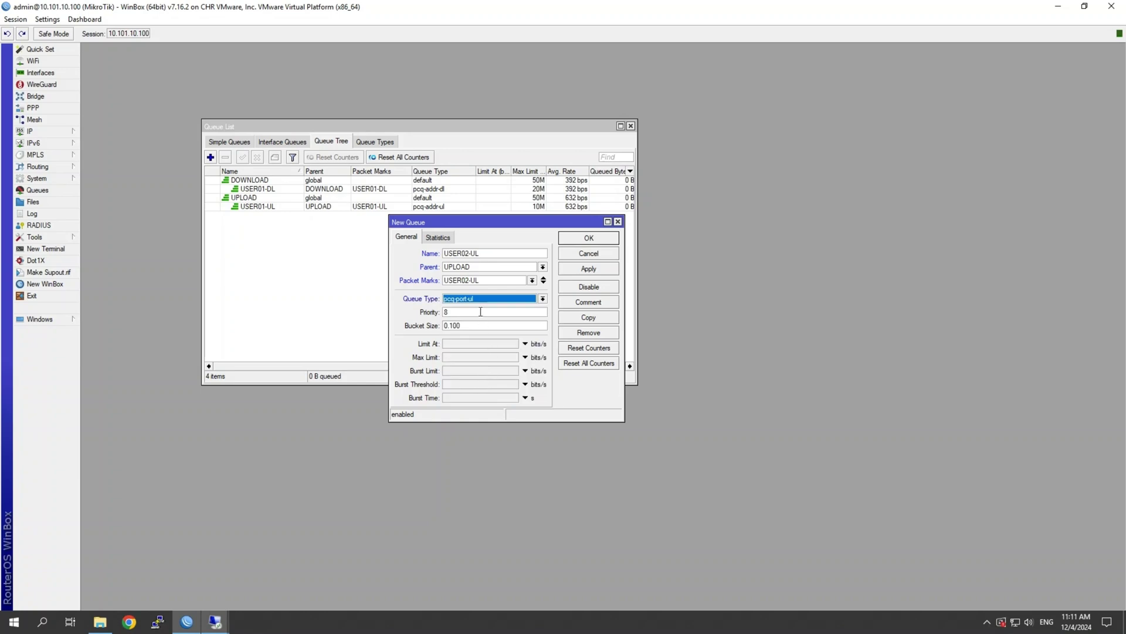
click(463, 357)
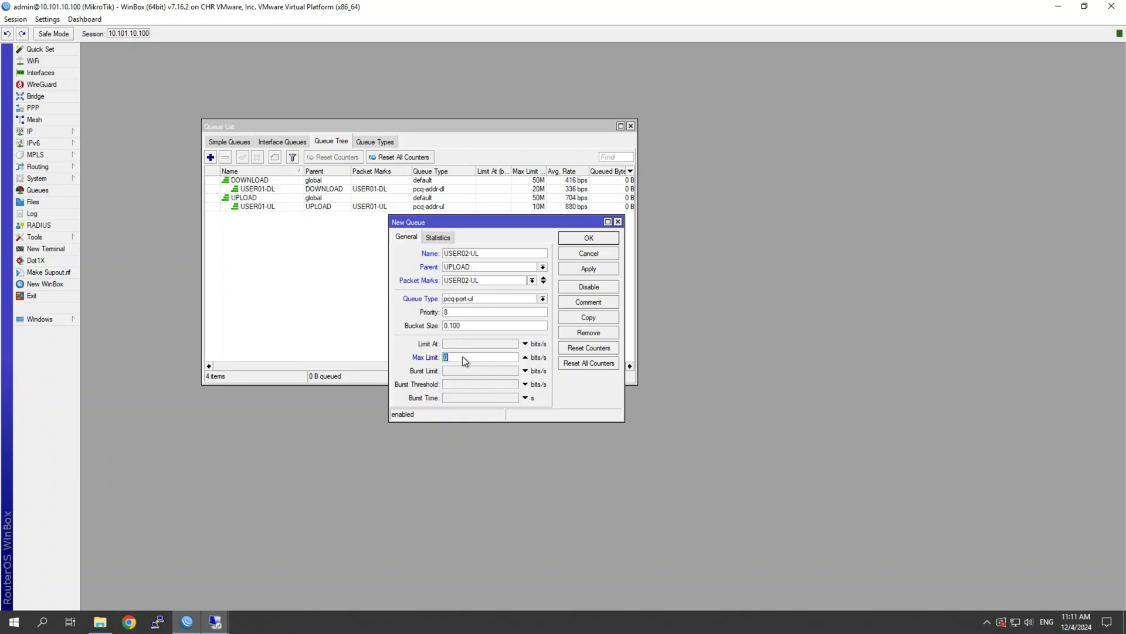
text(10M)
click(593, 241)
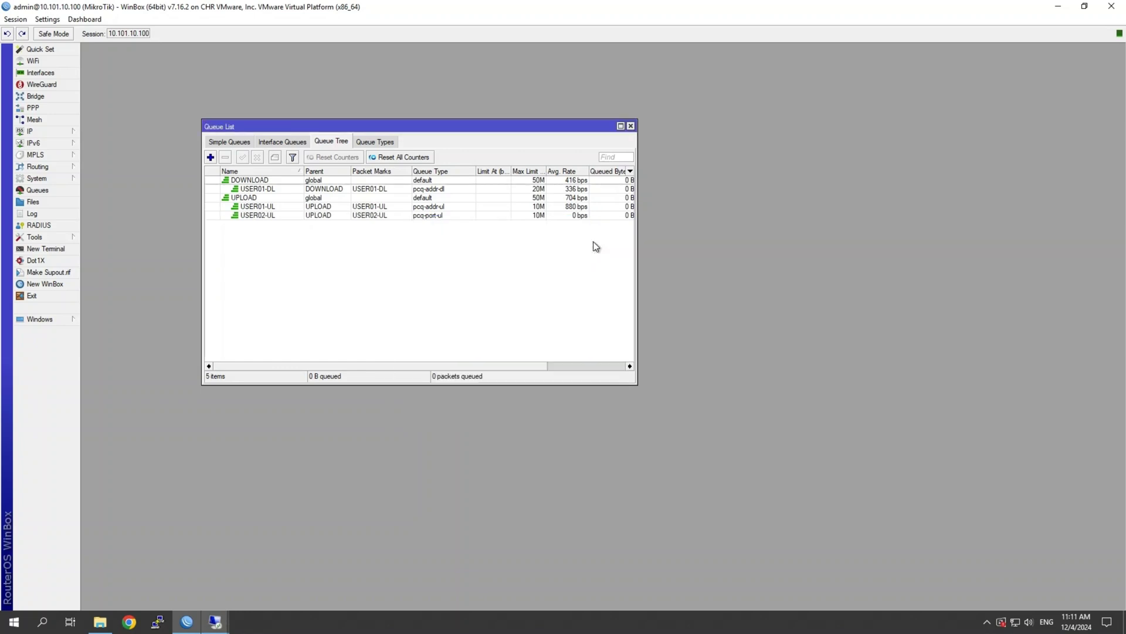
Add USER02-DL under DOWNLOAD with packet mark USER02-DL, queue type pcq-port-dl and 20M max limit.
click(211, 157)
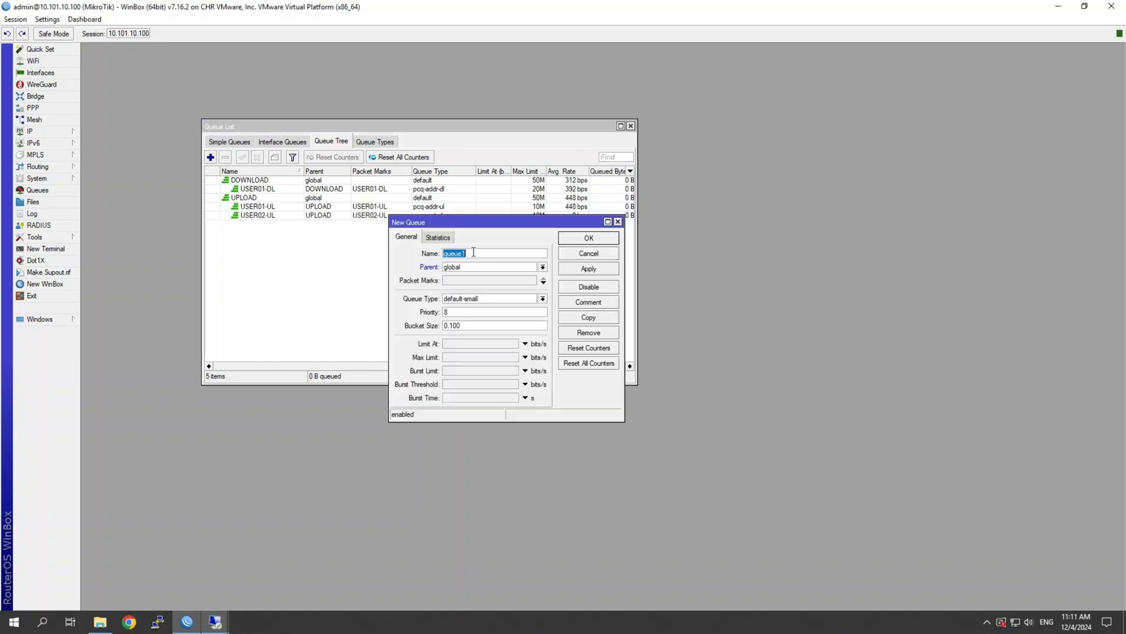
text(USER02-DL)
click(478, 268)
click(469, 277)
click(524, 280)
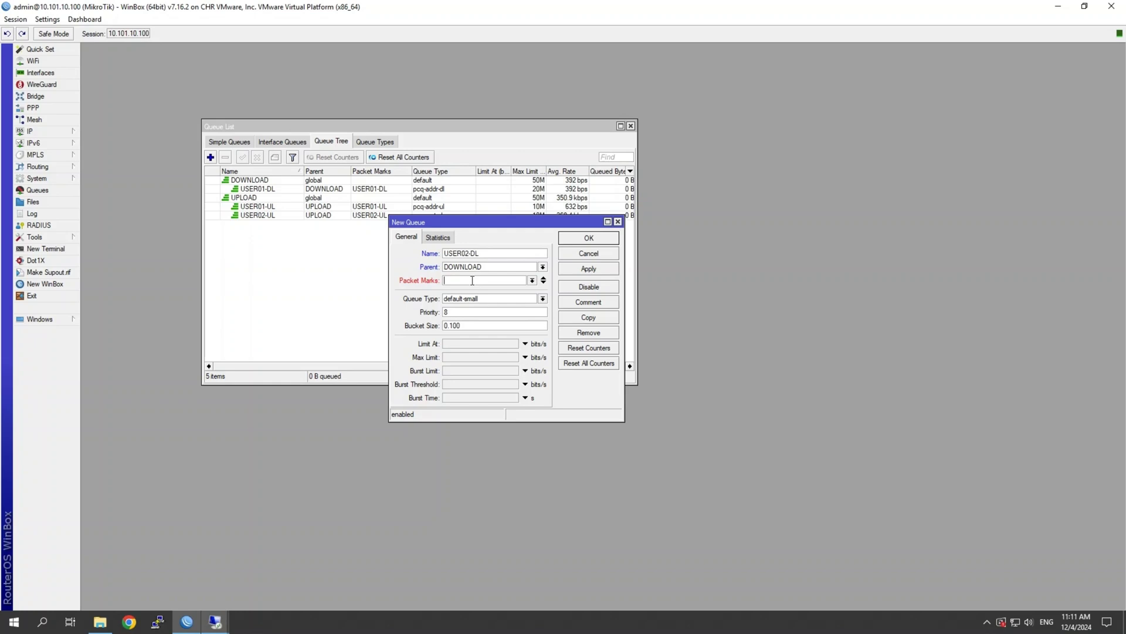
click(532, 281)
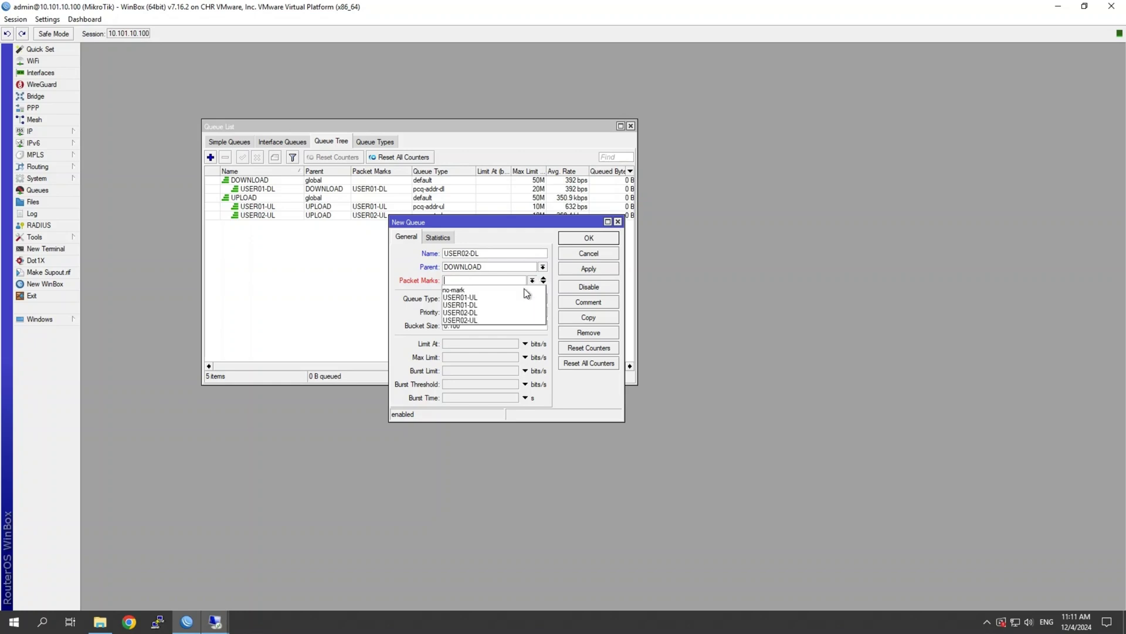
click(484, 314)
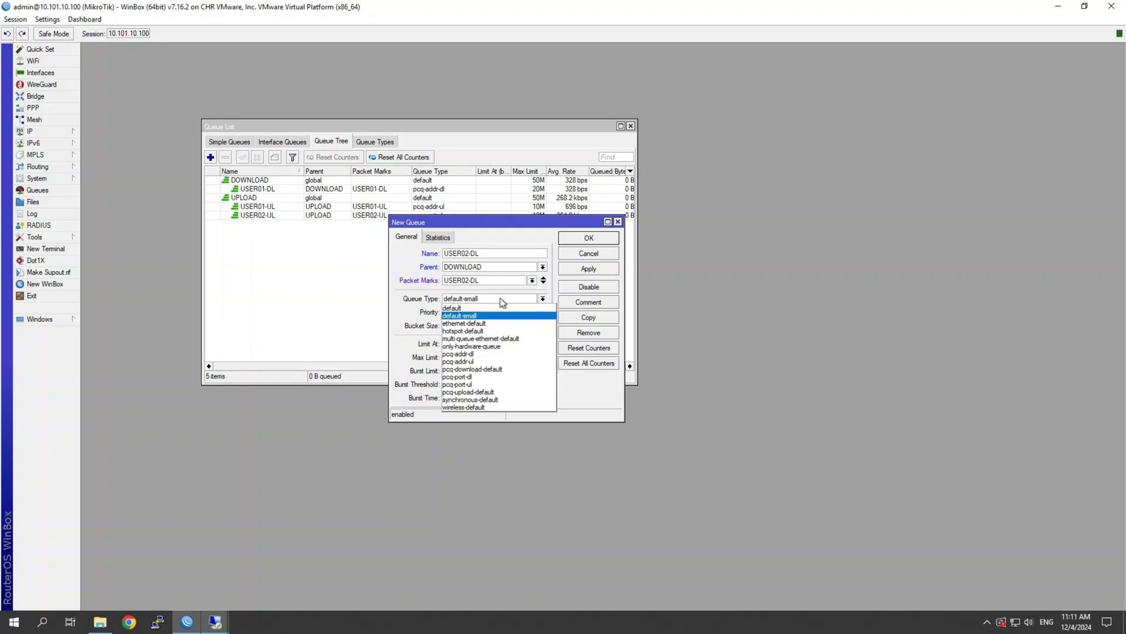
click(502, 299)
click(476, 377)
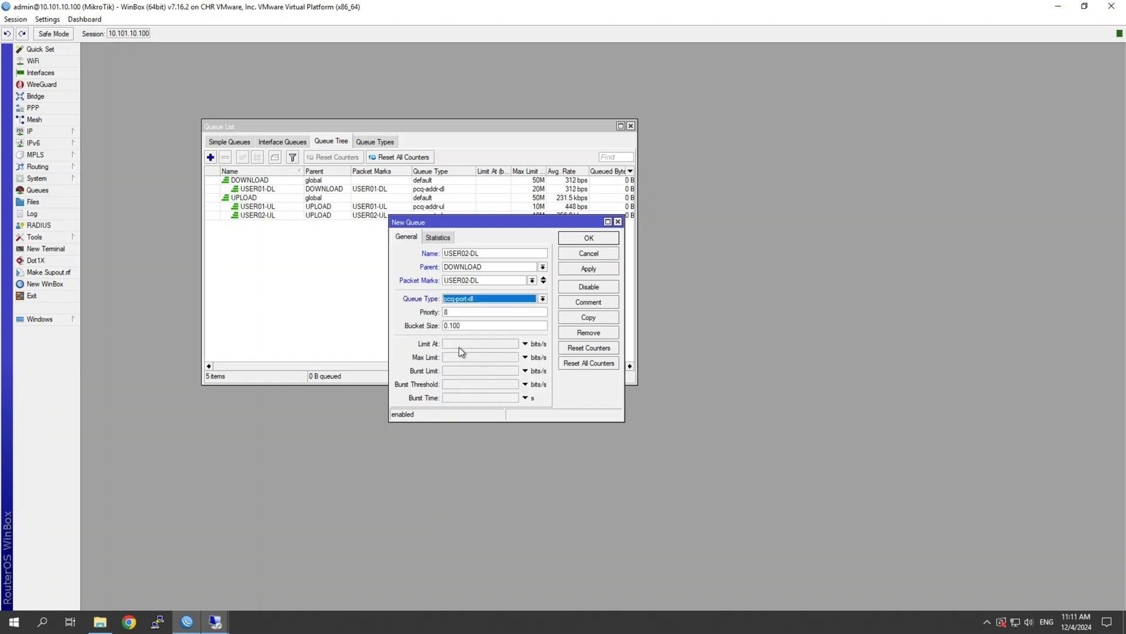
click(460, 357)
text(20M)
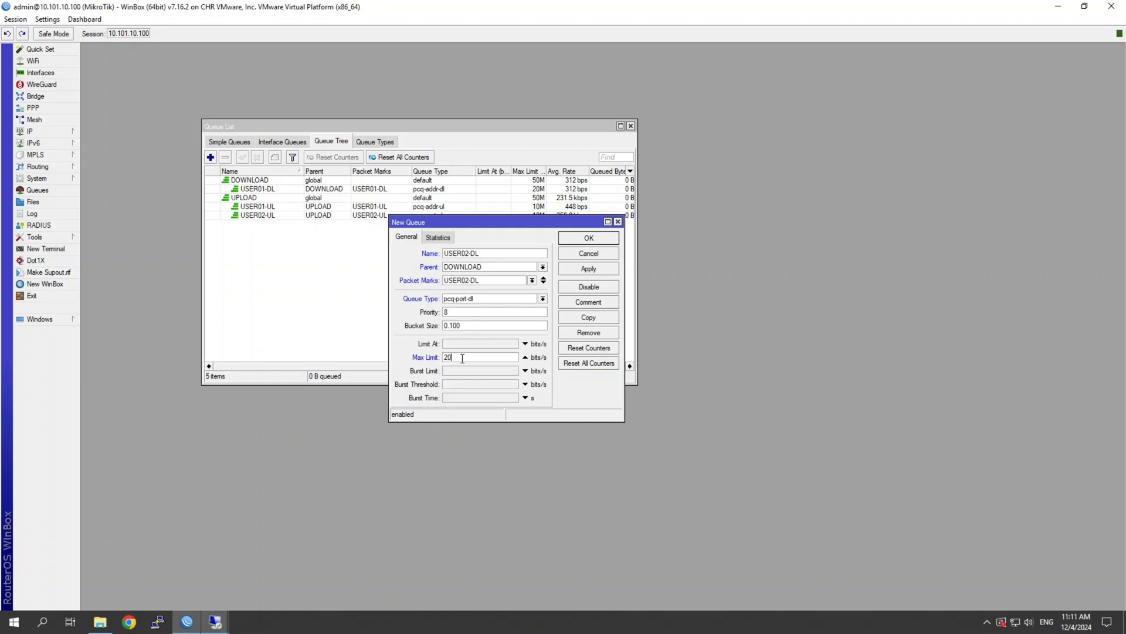
click(593, 236)
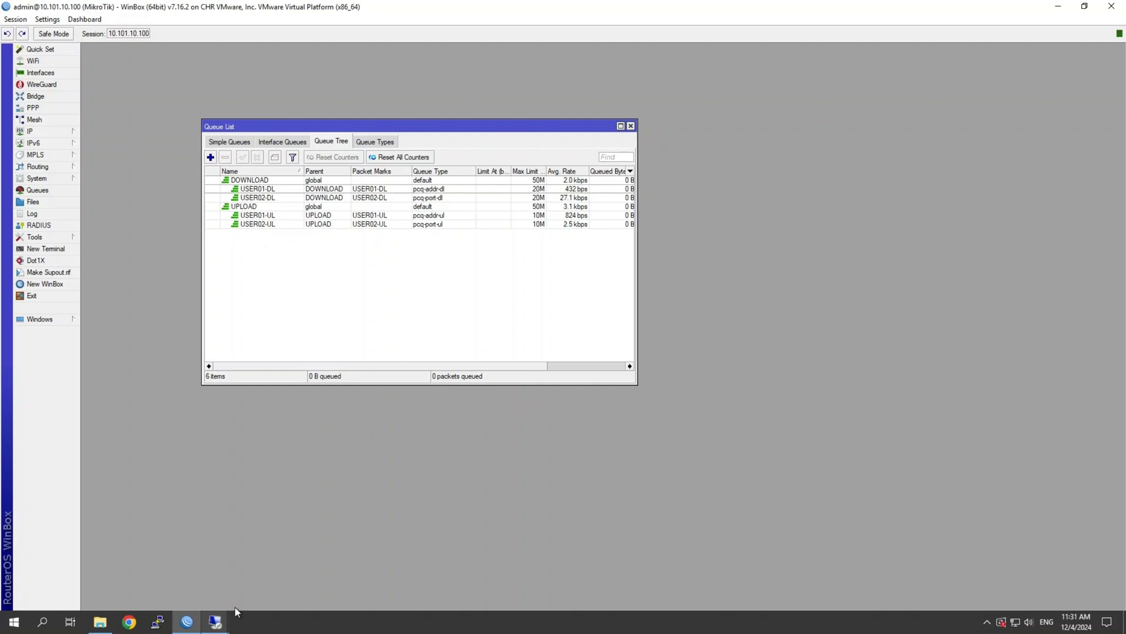
Restore both remote desktop windows and load speedtest.net in each remote browser.
mouse_move(226, 619)
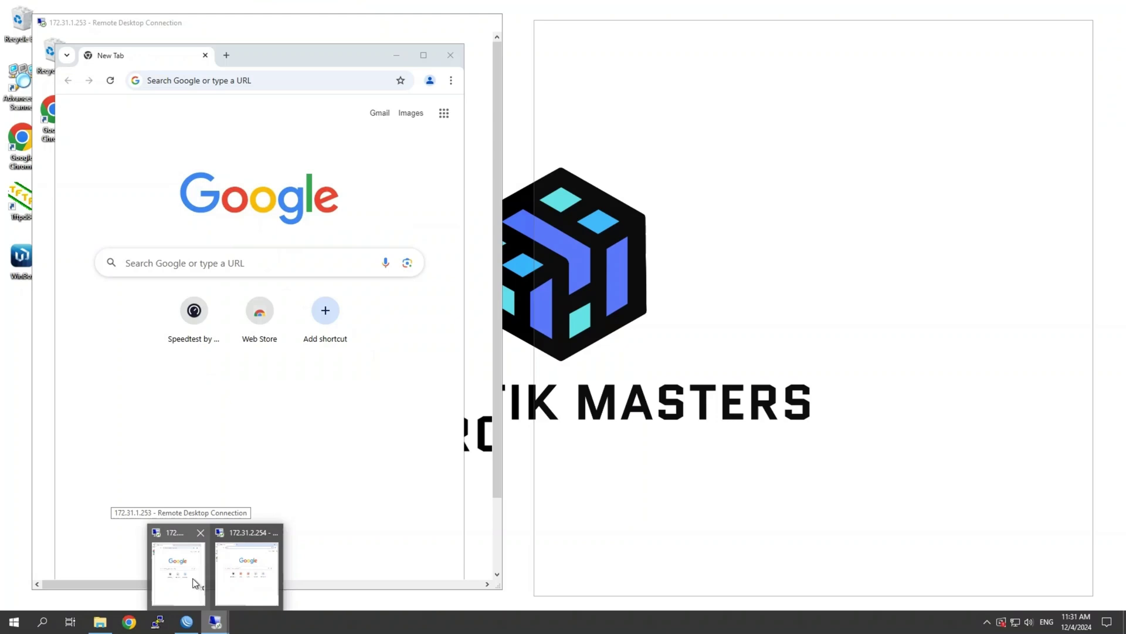
click(193, 579)
mouse_move(212, 620)
click(237, 581)
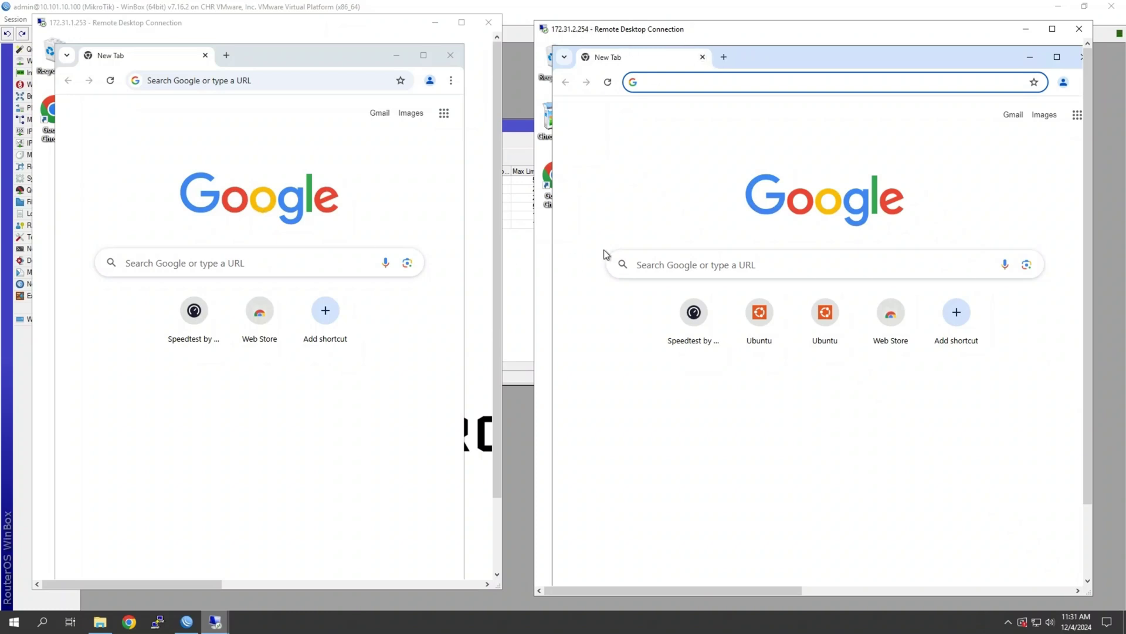
click(196, 80)
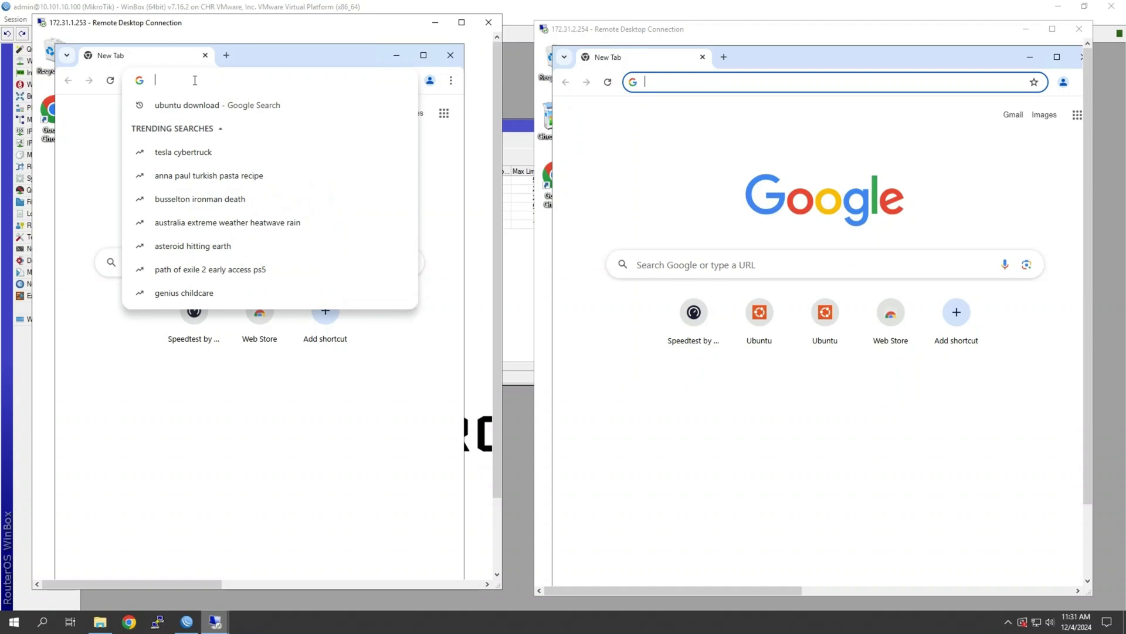
text(spe)
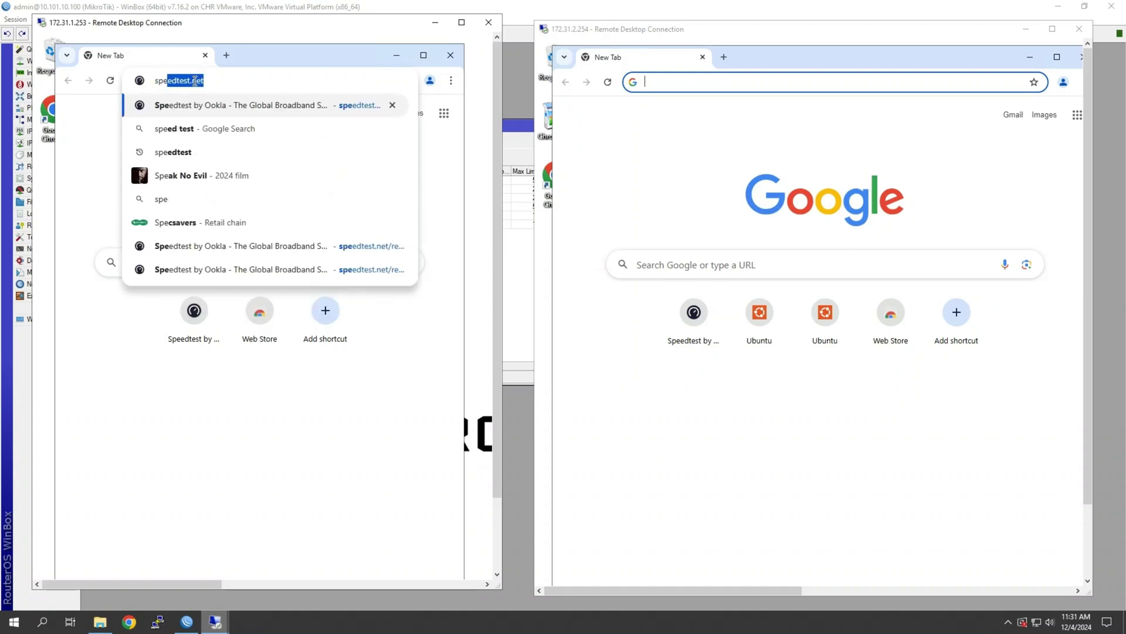
key(Return)
click(738, 80)
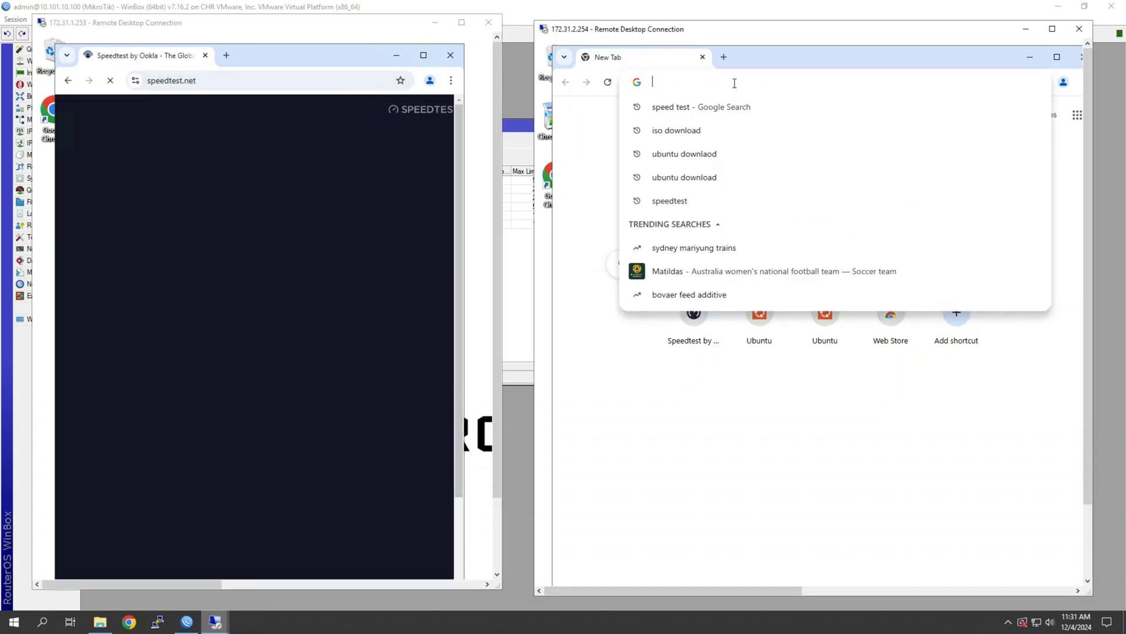
text(sp)
key(Return)
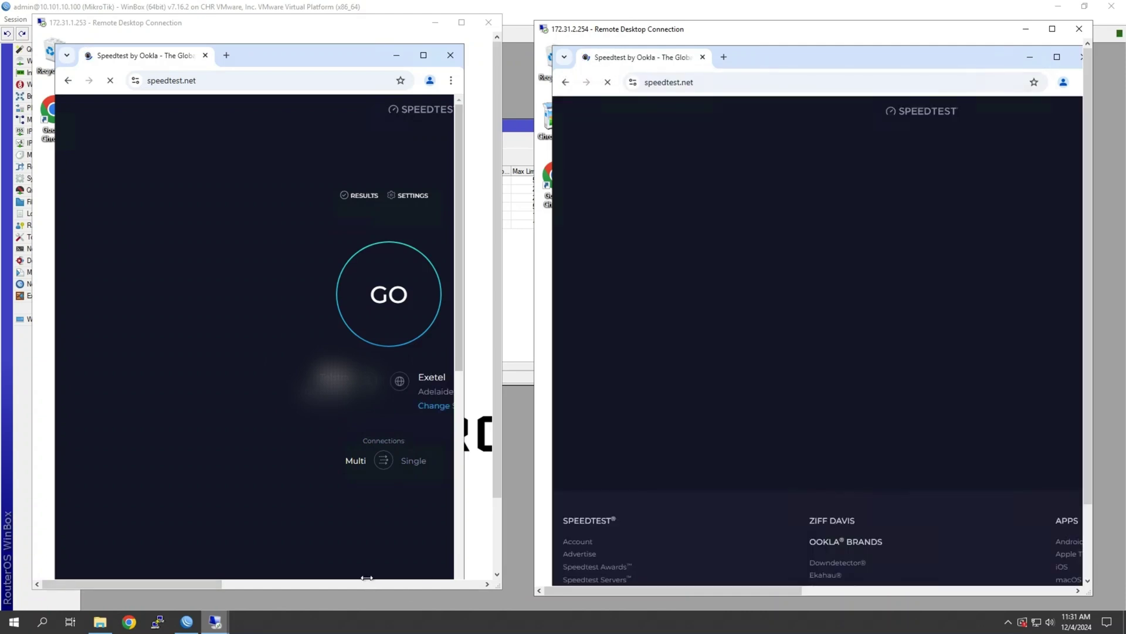
Start the speed test on both remote PCs at the same time.
click(295, 444)
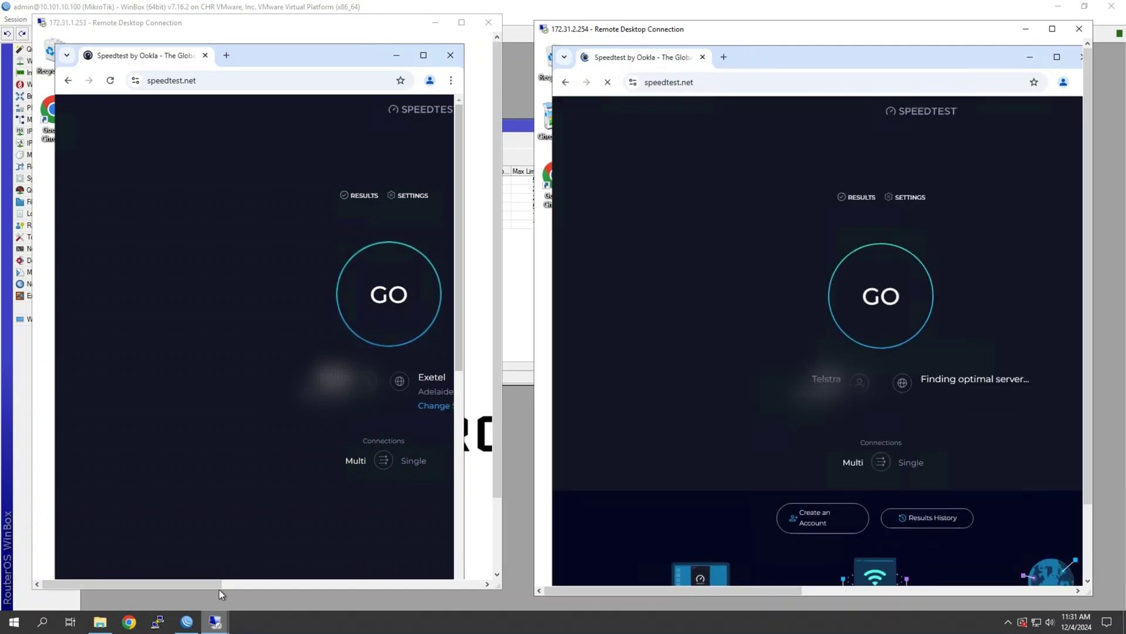
click(379, 327)
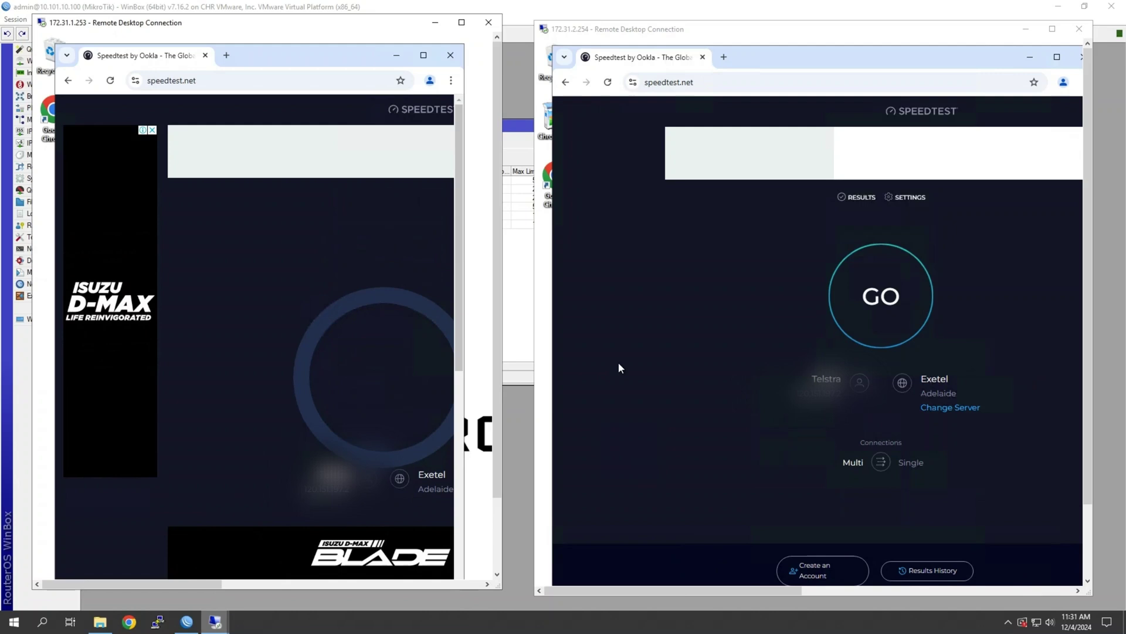
click(865, 312)
click(867, 315)
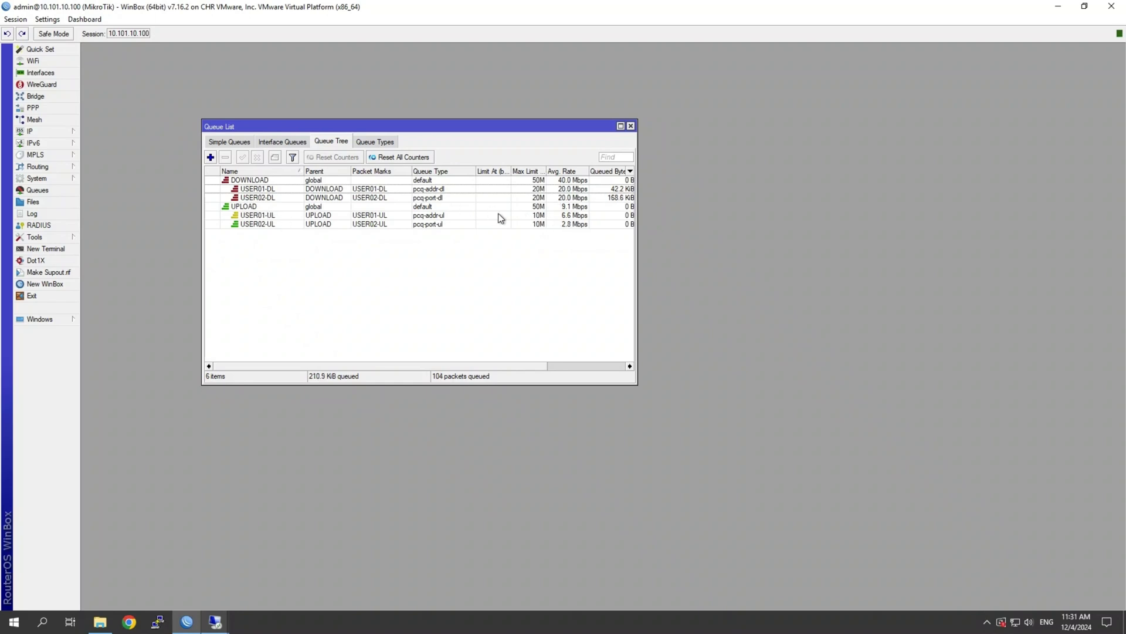
Compare the speed test results (19.37 Mbps down, 9.58 Mbps up) with WinBox's live queue rates.
mouse_move(215, 624)
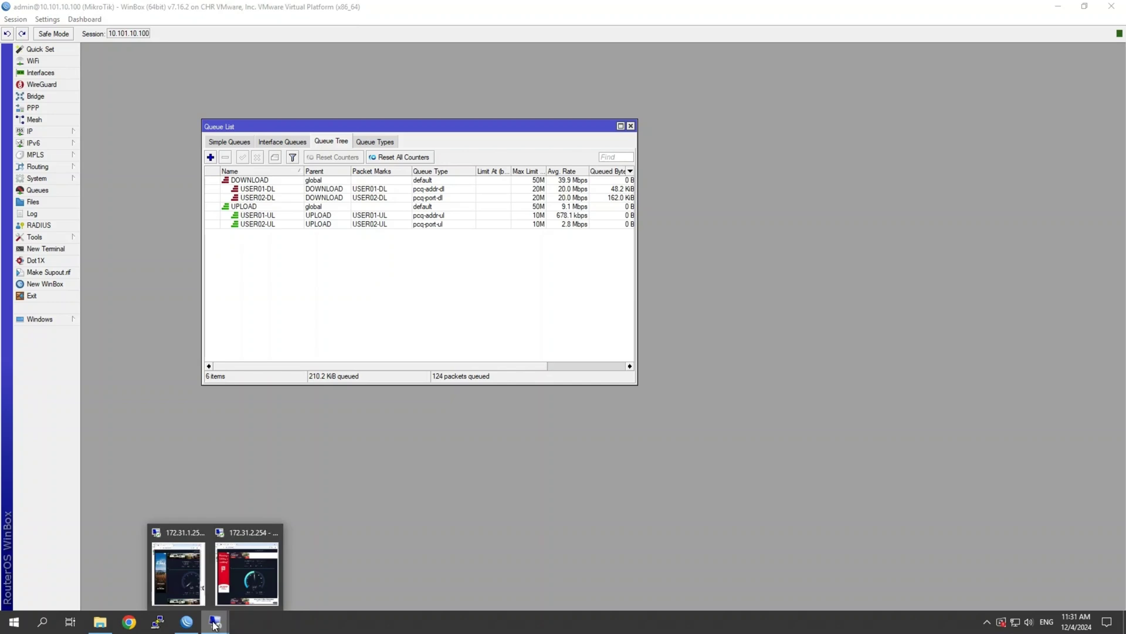
click(183, 572)
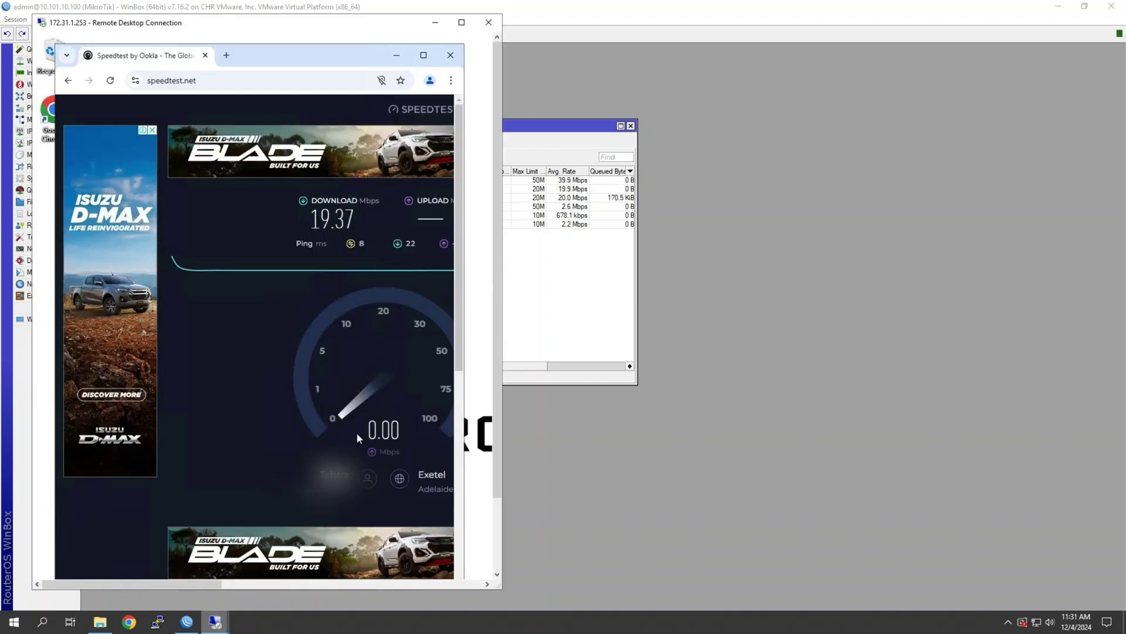
click(215, 621)
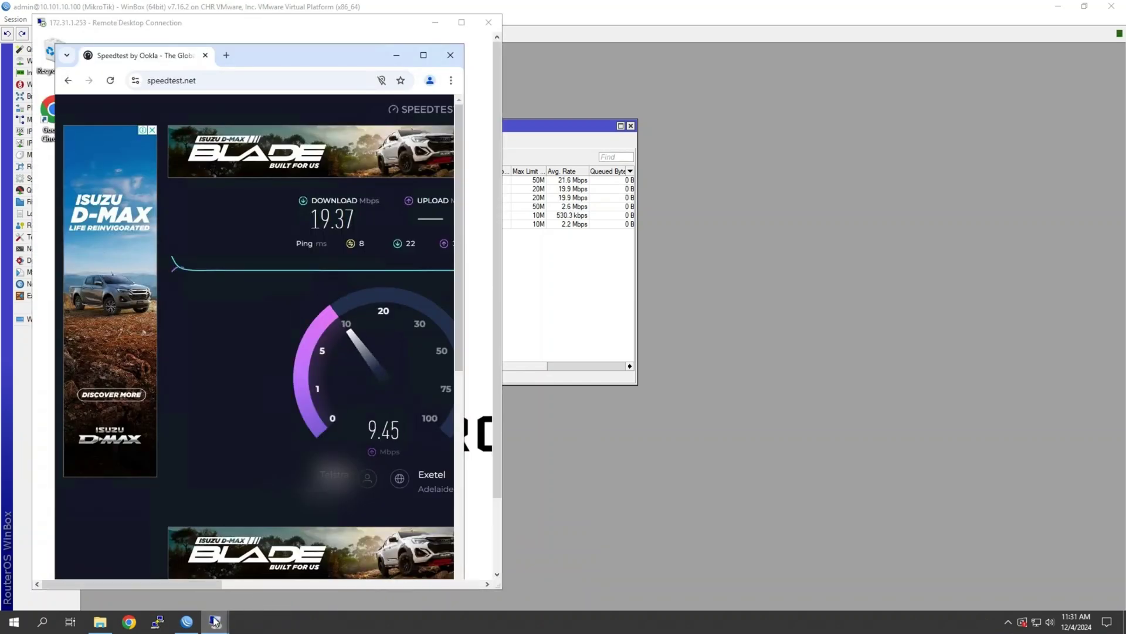
click(240, 584)
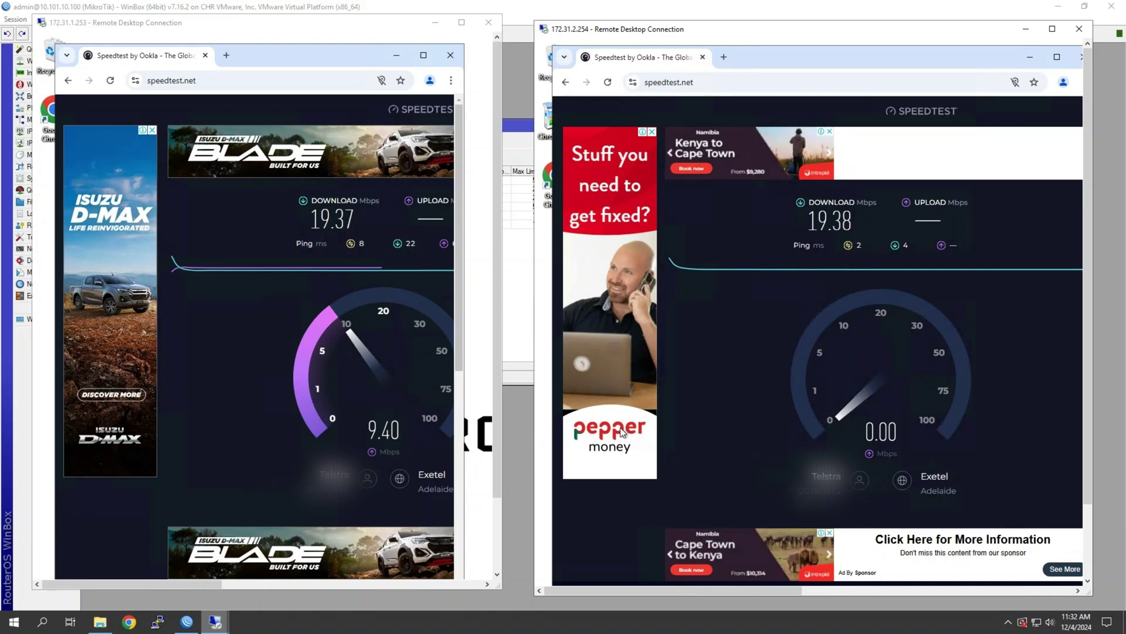
click(527, 433)
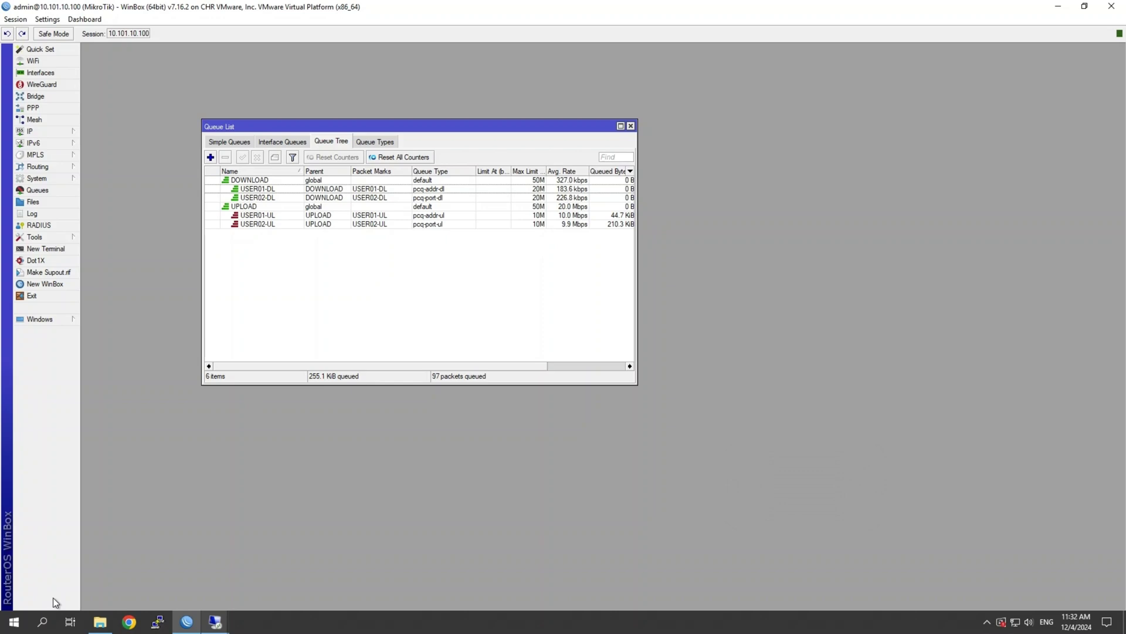
mouse_move(225, 626)
click(269, 584)
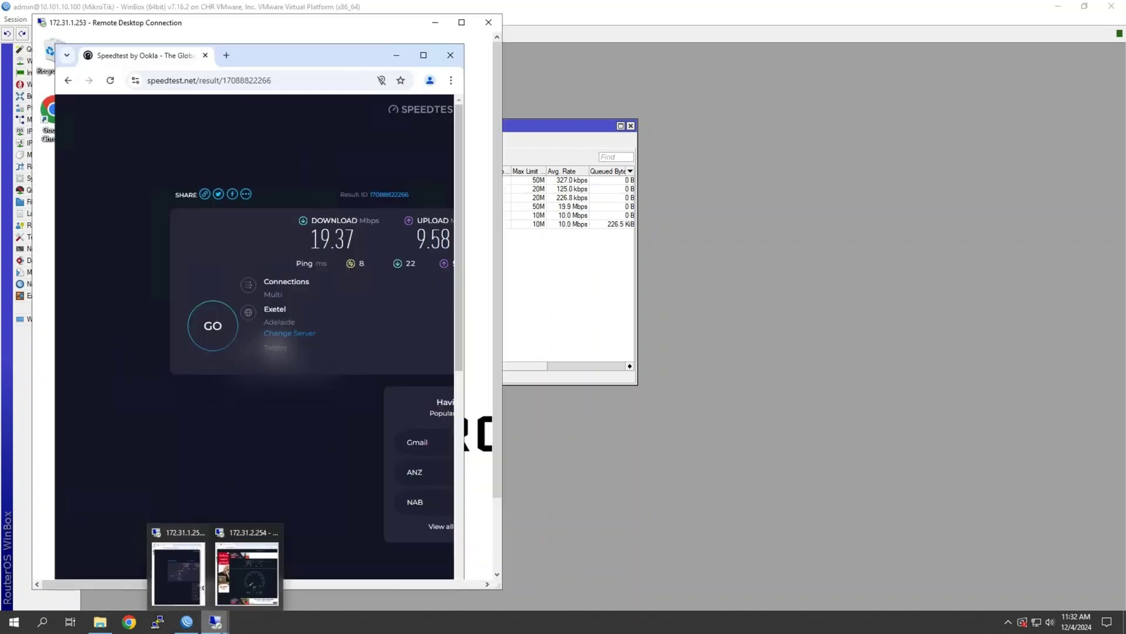
click(269, 584)
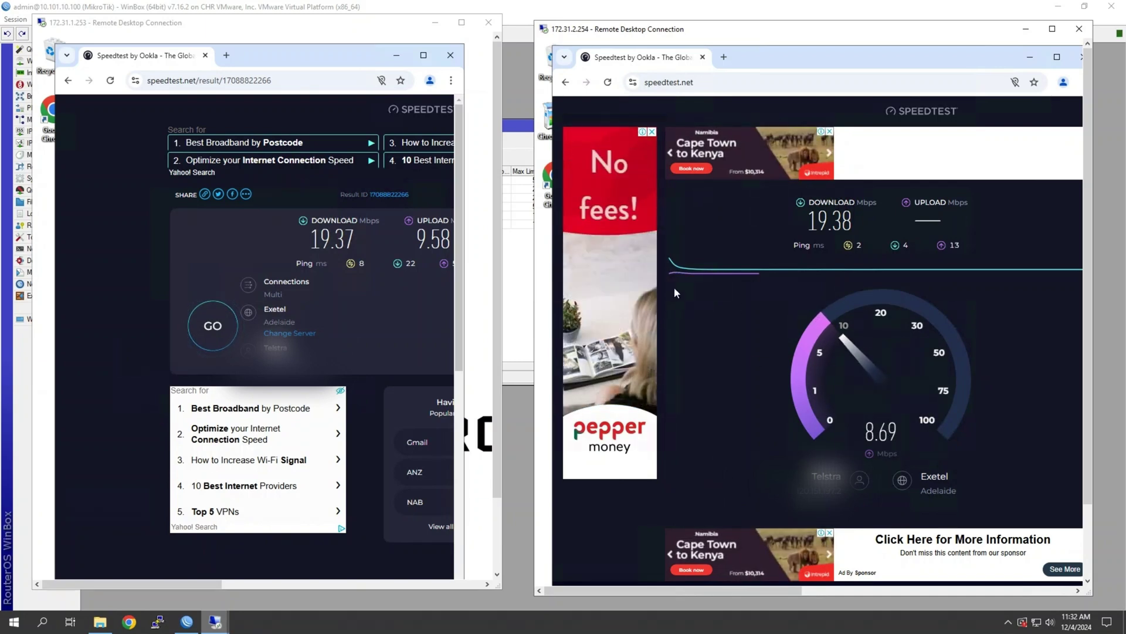
click(525, 403)
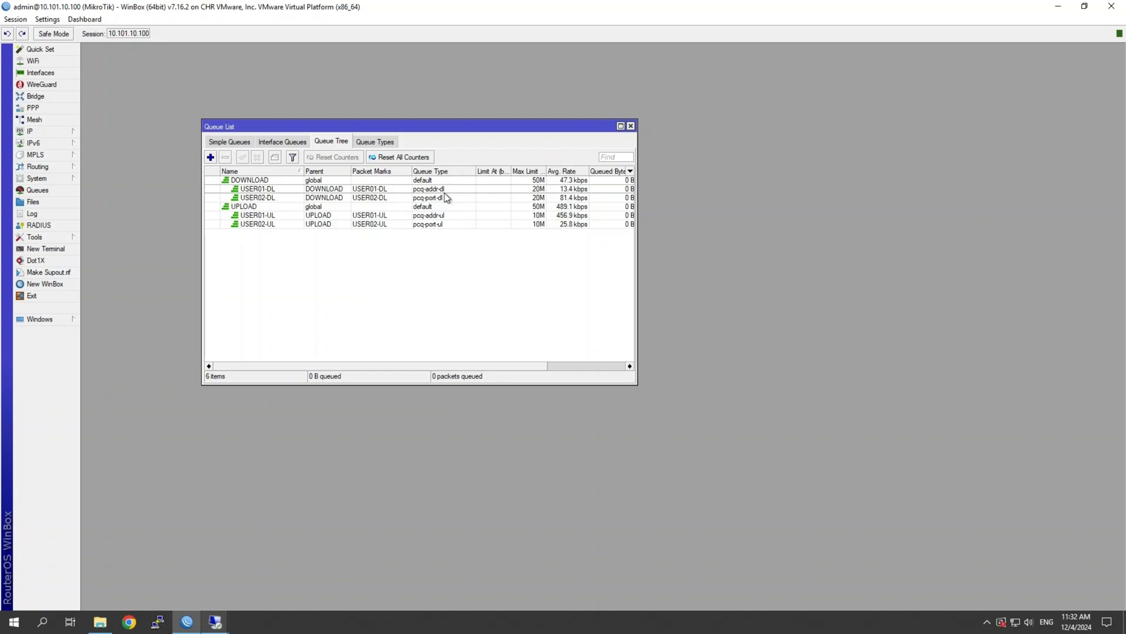
In a new tab of the first remote browser, search Google for 'ubuntu download'.
mouse_move(215, 620)
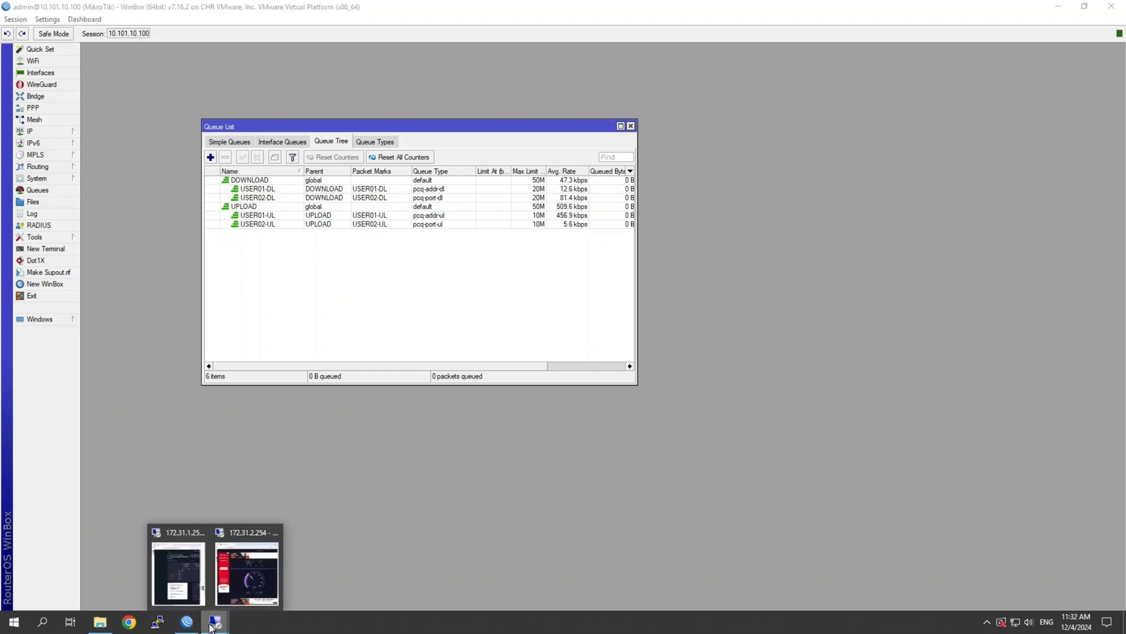
click(191, 587)
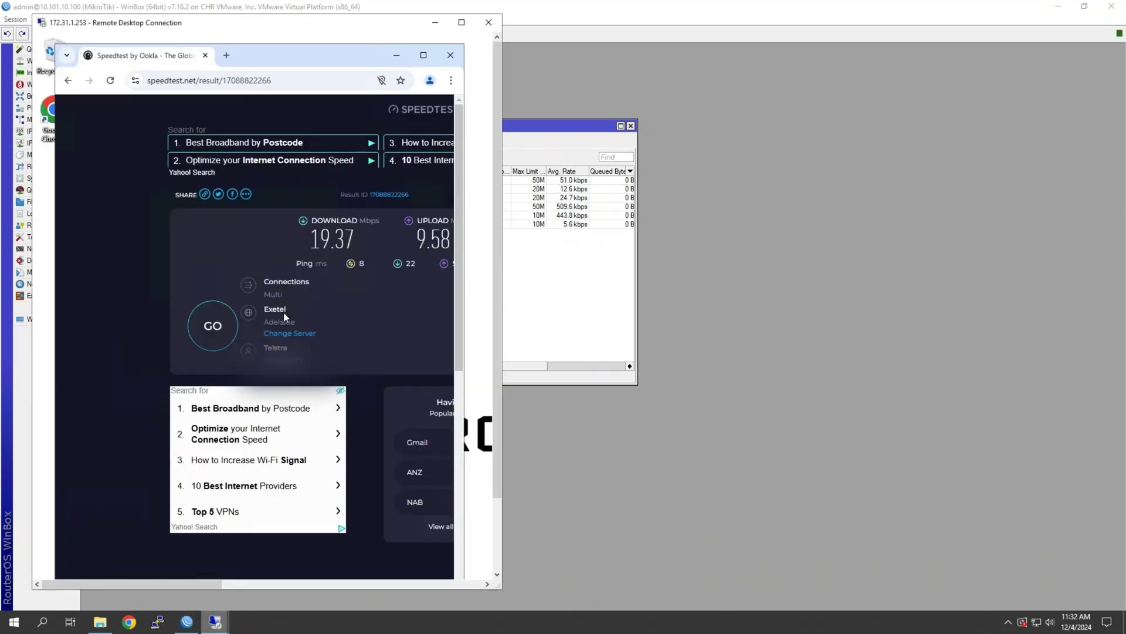
click(226, 55)
click(249, 81)
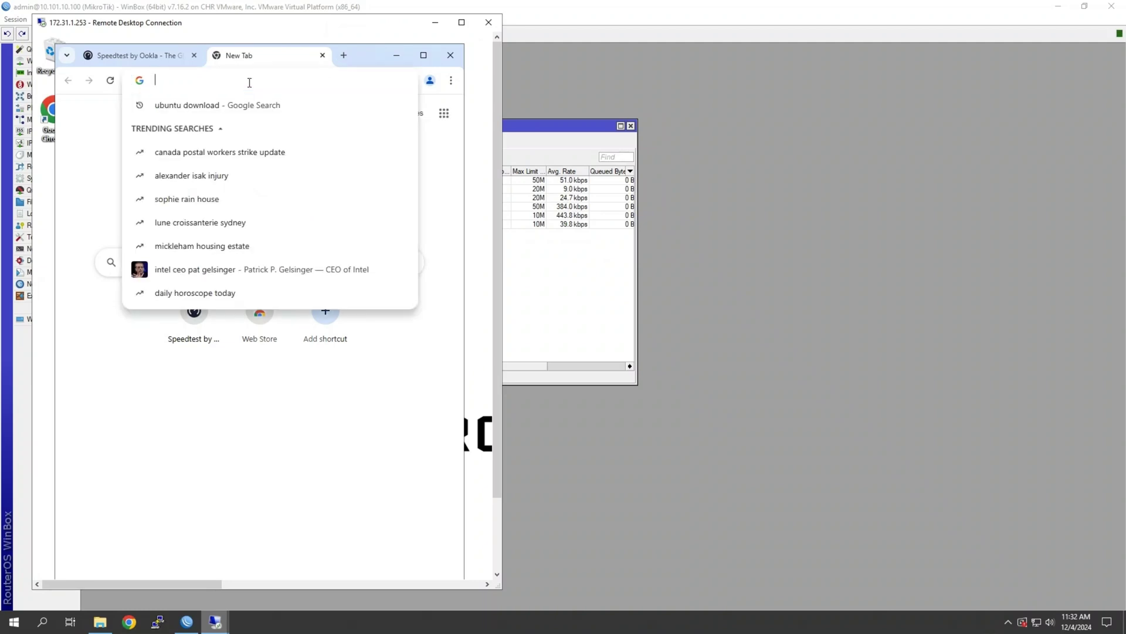
text(u)
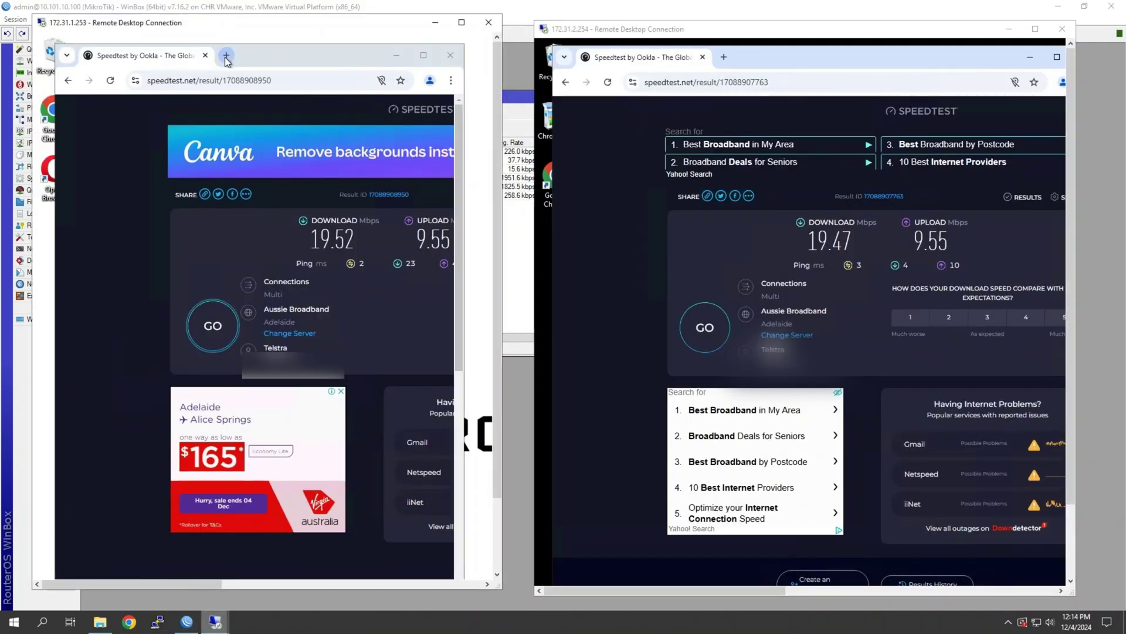
click(223, 56)
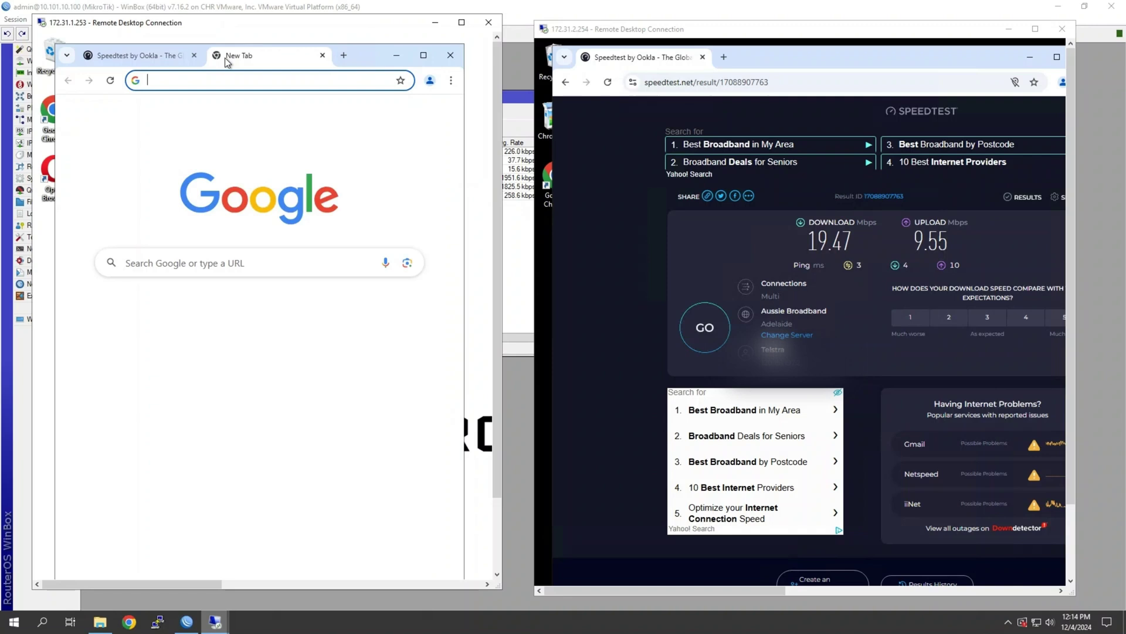
text(ubuntu download)
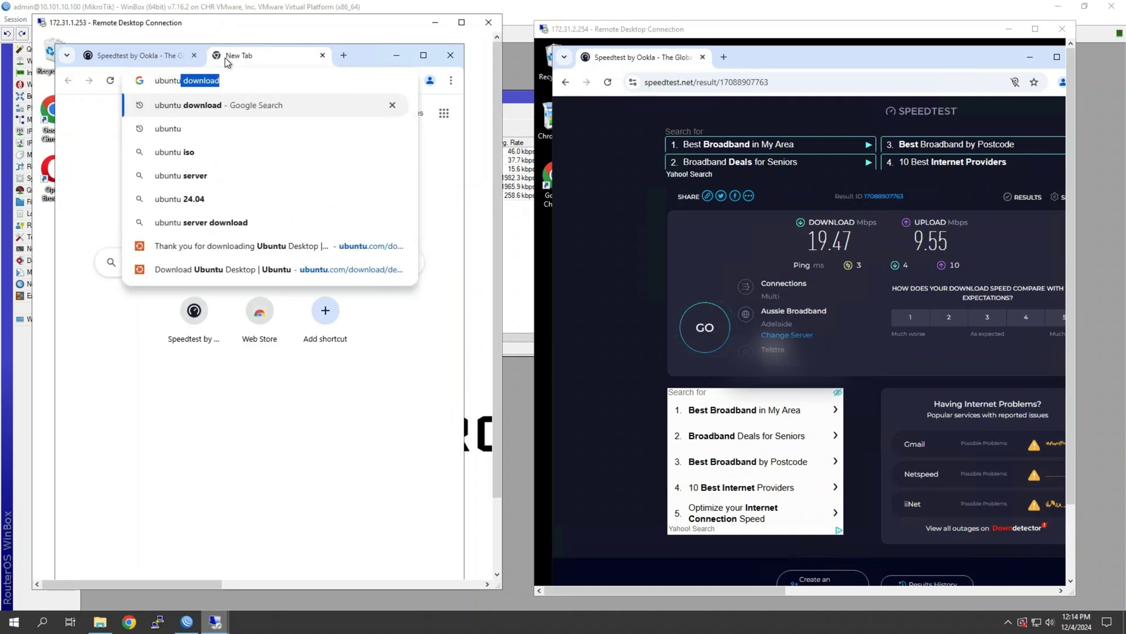
key(Return)
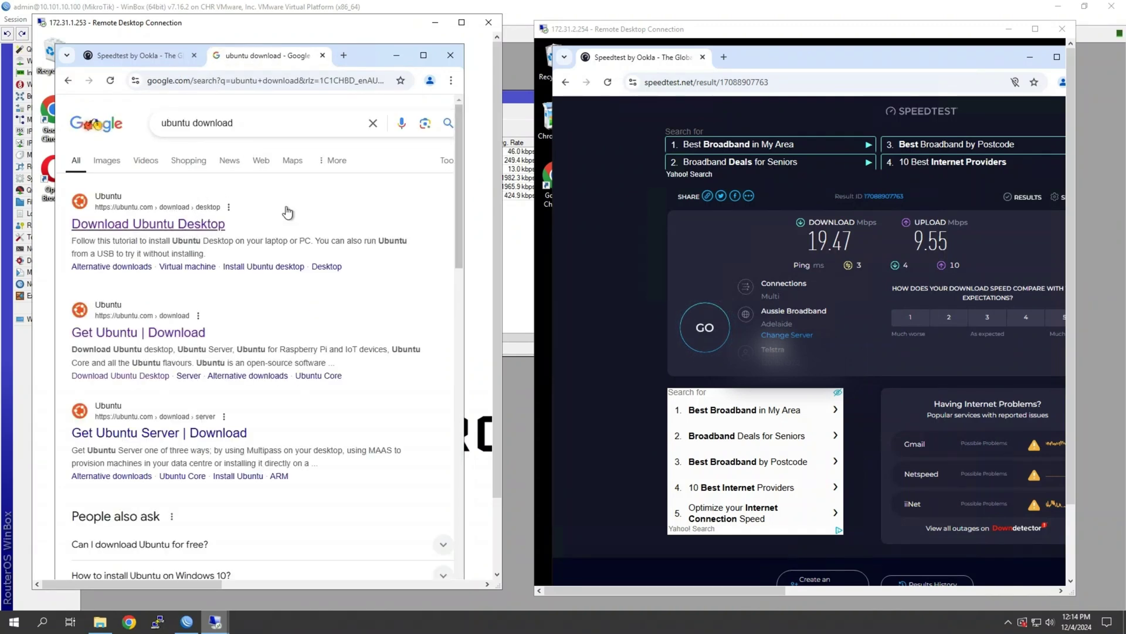
Start Ubuntu Desktop 24.04.1 LTS downloads in both remote sessions, then return to the Speedtest results.
click(724, 57)
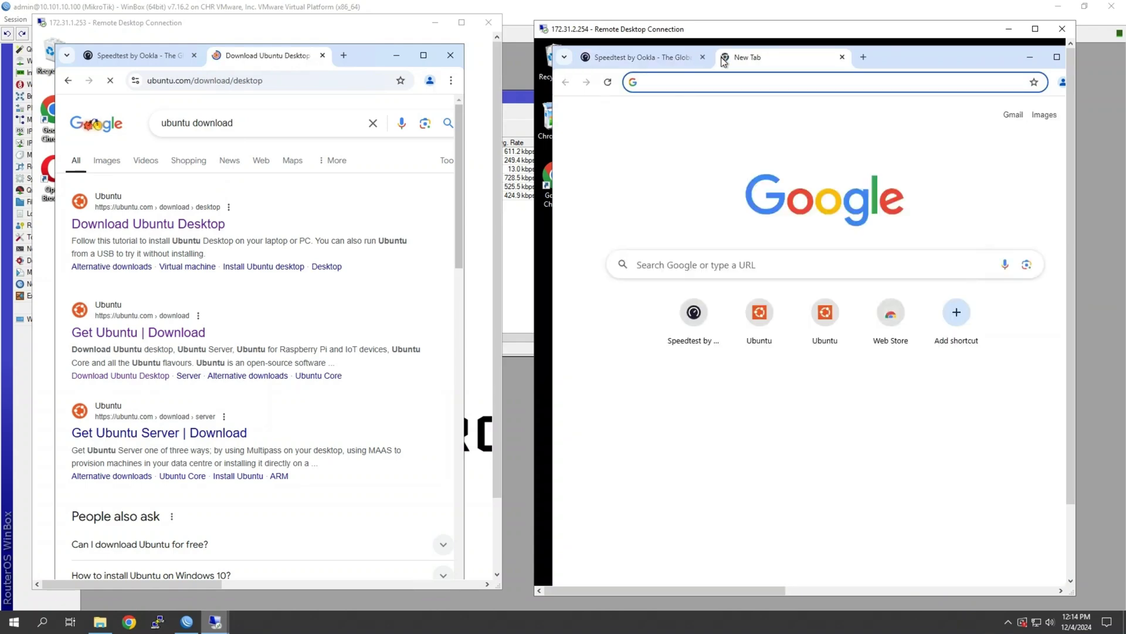
text(ubuntu.com/download/desktop/thank-you?version=24.04.1&architecture=amd64&lts=true)
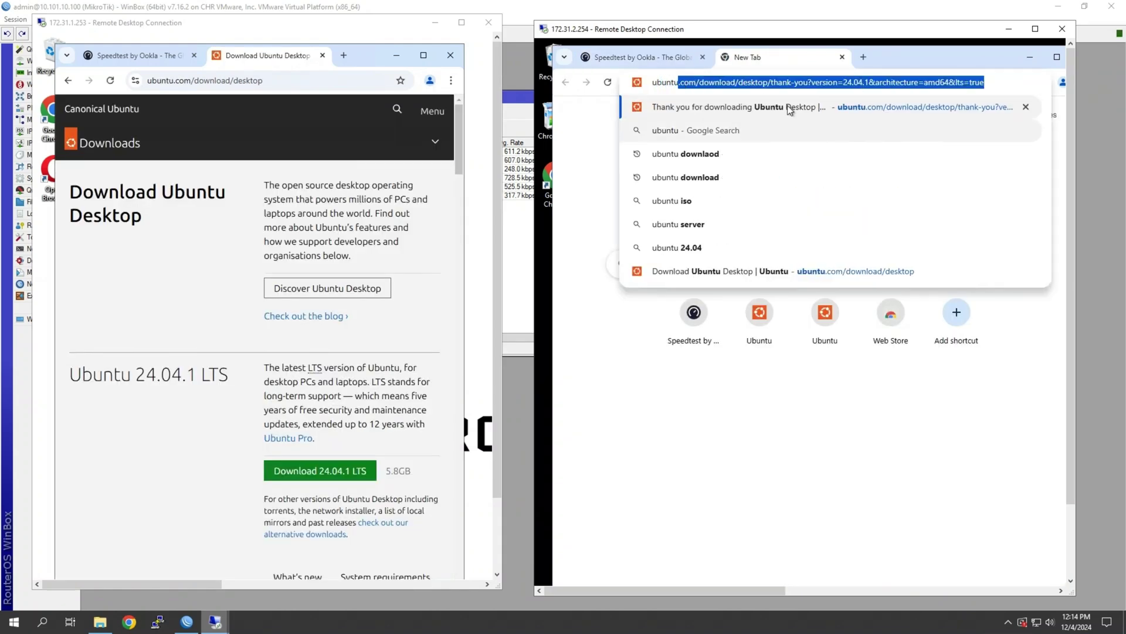
click(739, 111)
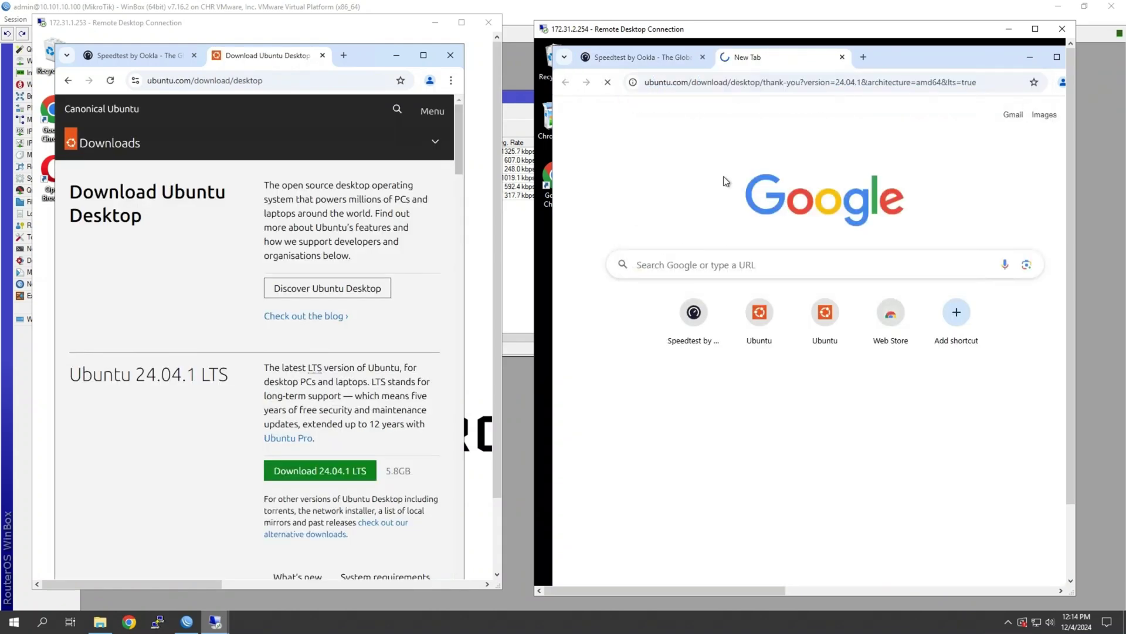
click(311, 474)
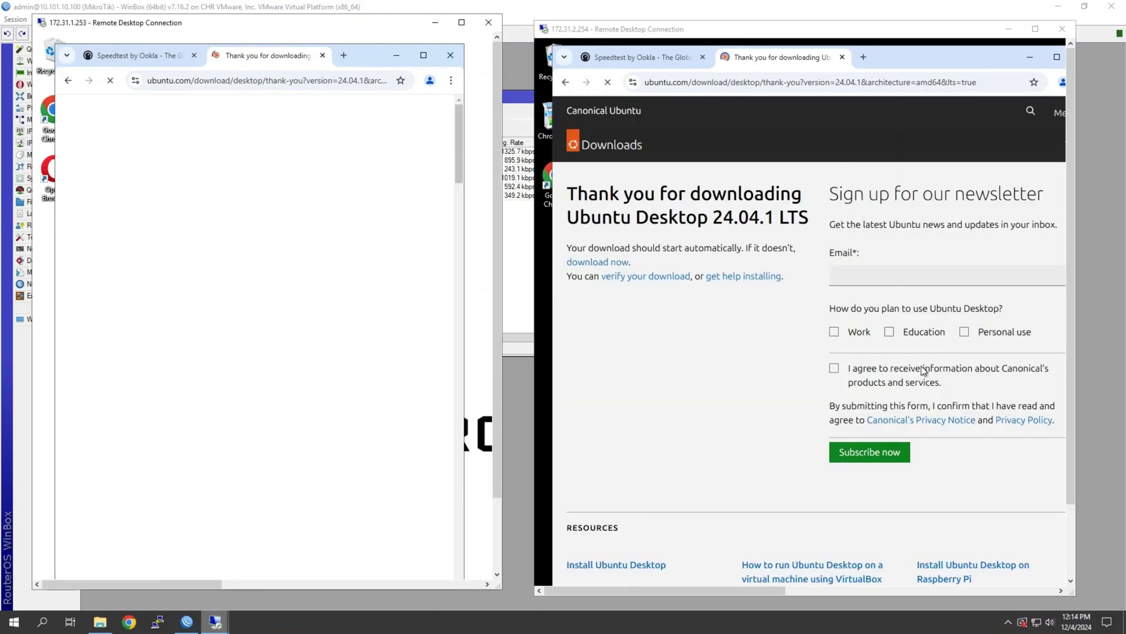
click(867, 463)
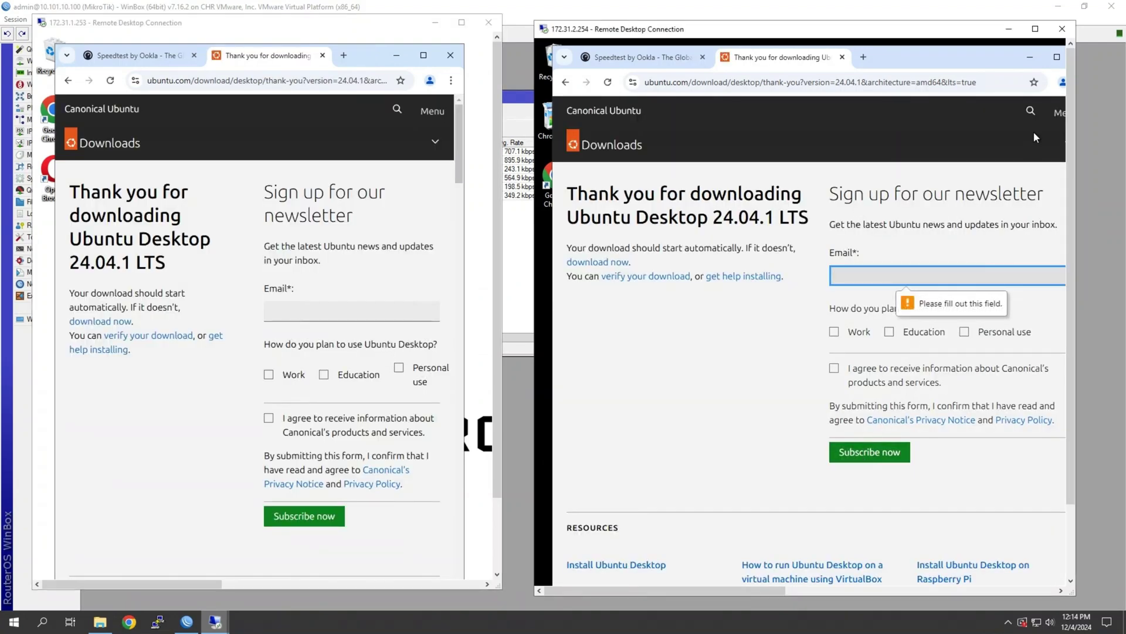
click(608, 264)
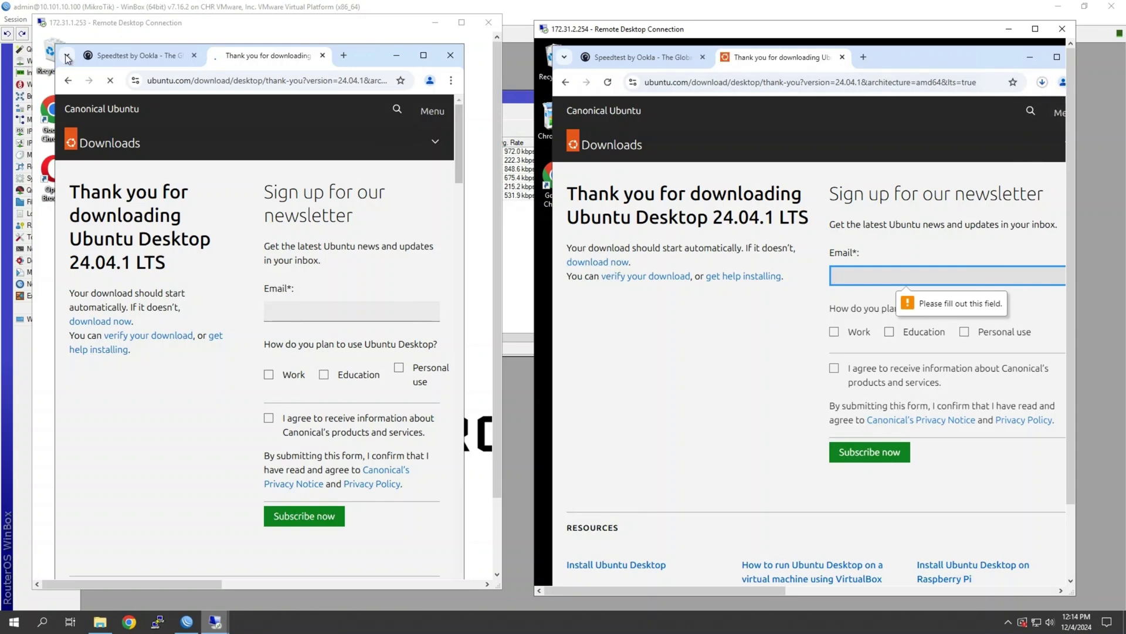
click(183, 61)
Rerun Speedtest in both sessions during the downloads, then check WinBox's queue tree rates.
click(641, 57)
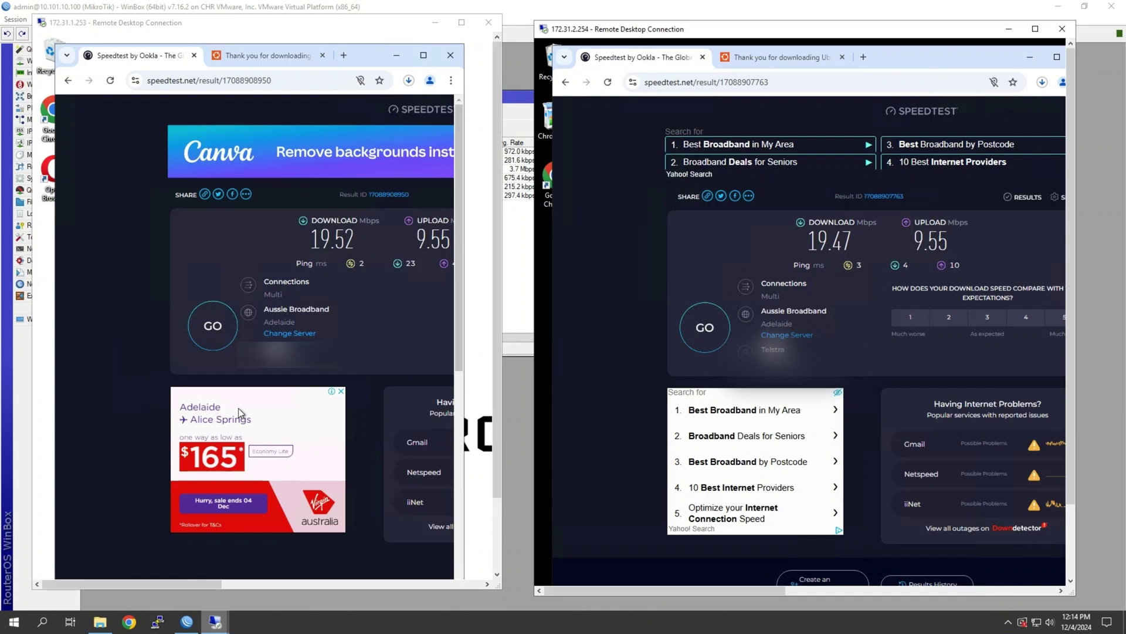
click(213, 325)
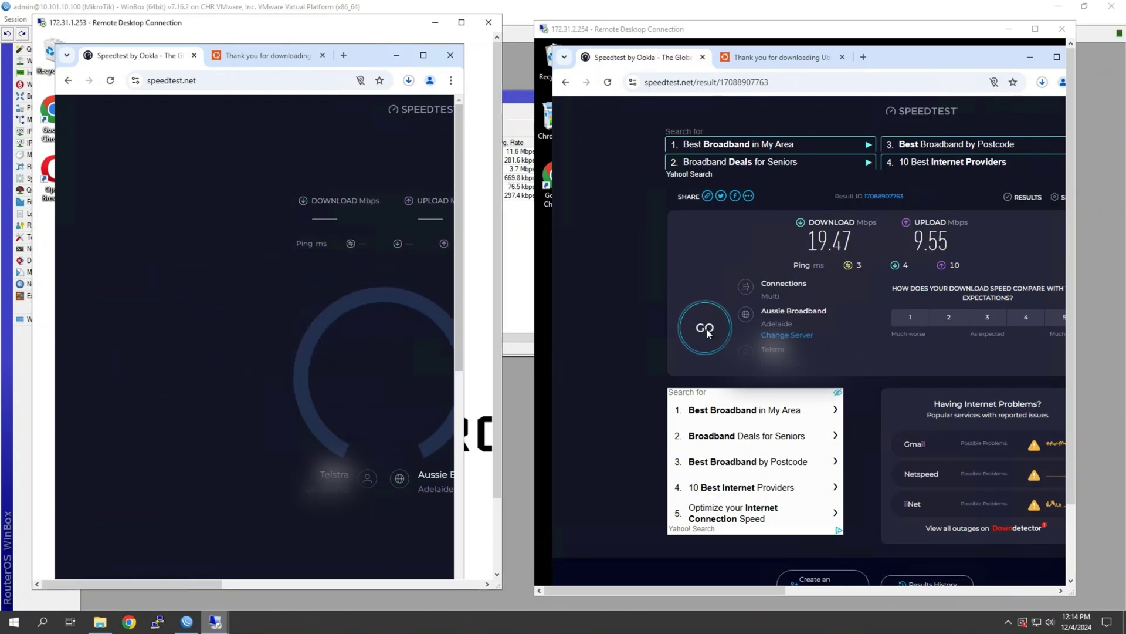
click(706, 326)
click(705, 328)
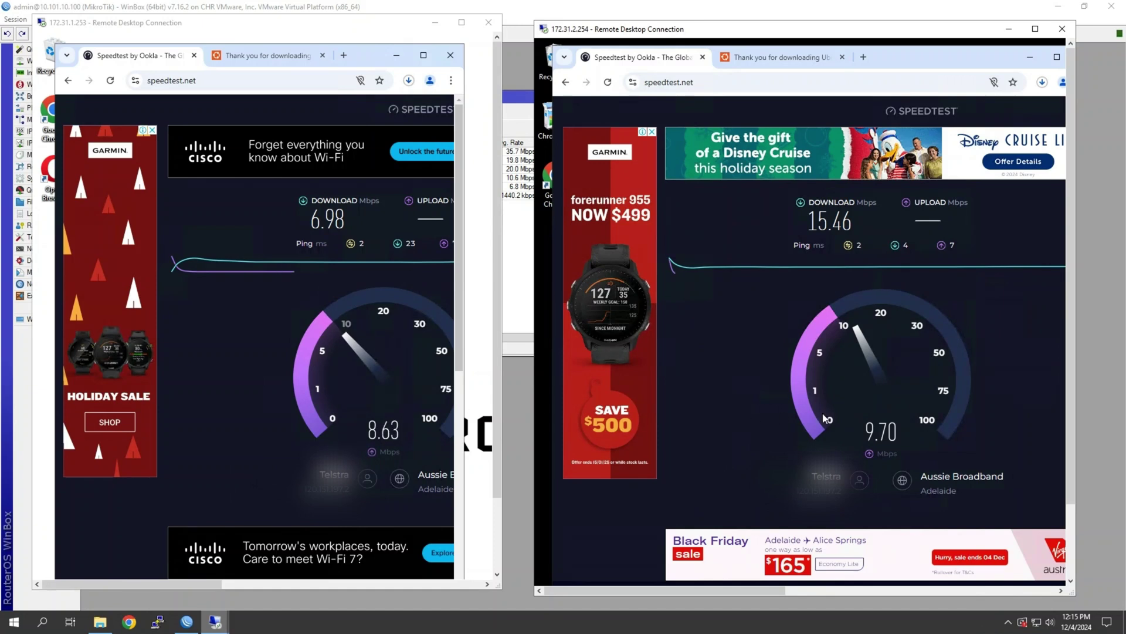
click(512, 407)
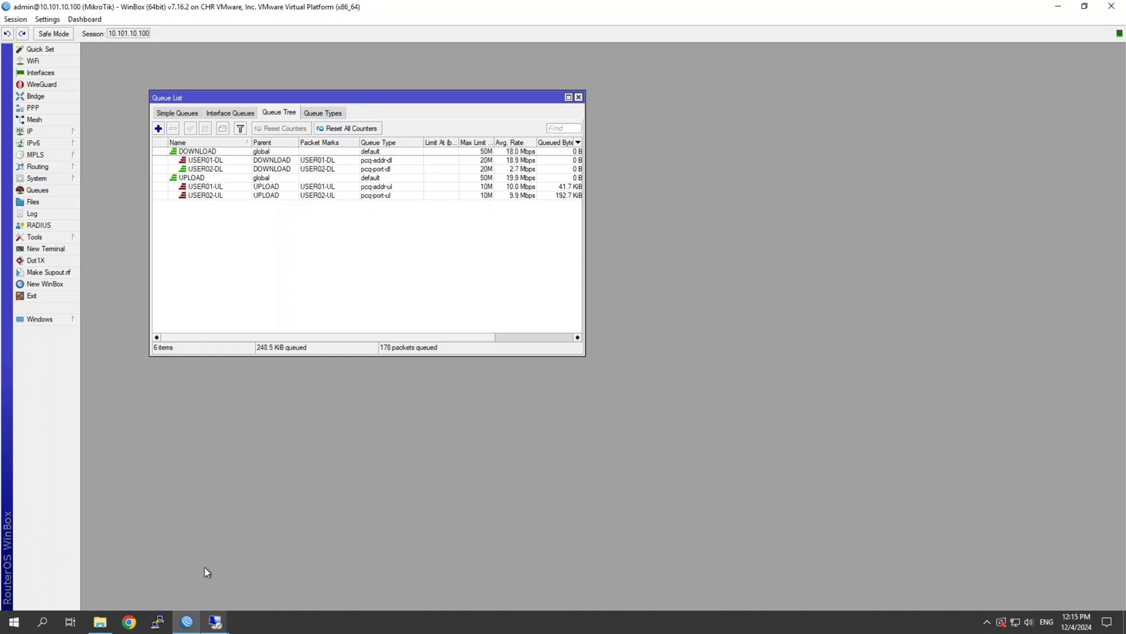
Rerun the first session's speed test, then view the queue tree: USER01-DL 18.7, USER02-DL 17.2 Mbps.
click(223, 620)
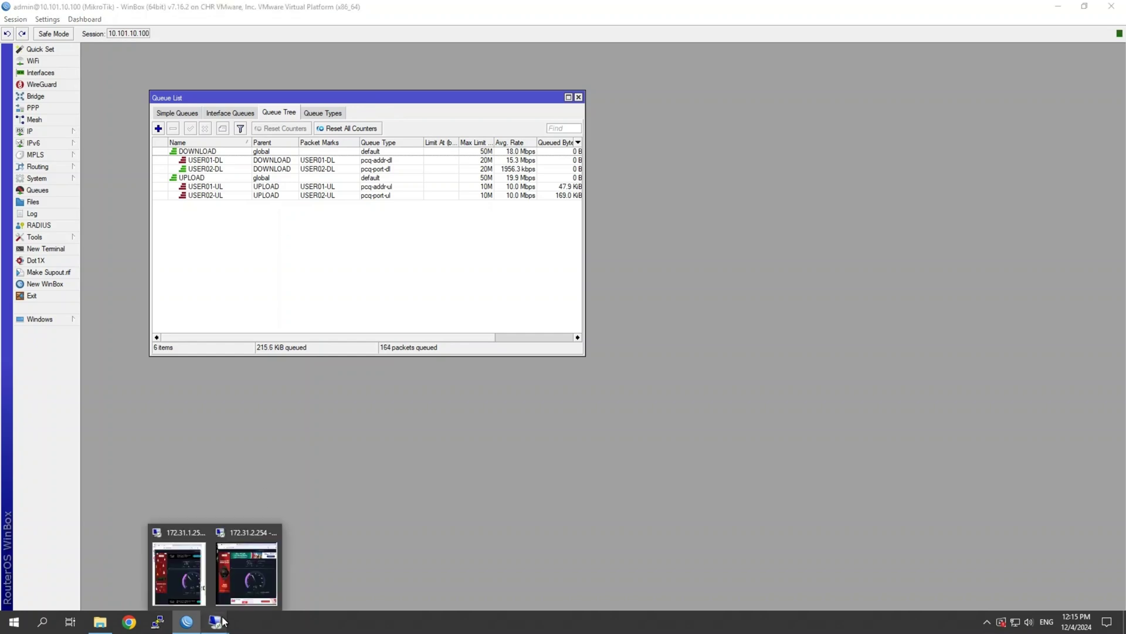
click(178, 574)
click(216, 620)
click(247, 574)
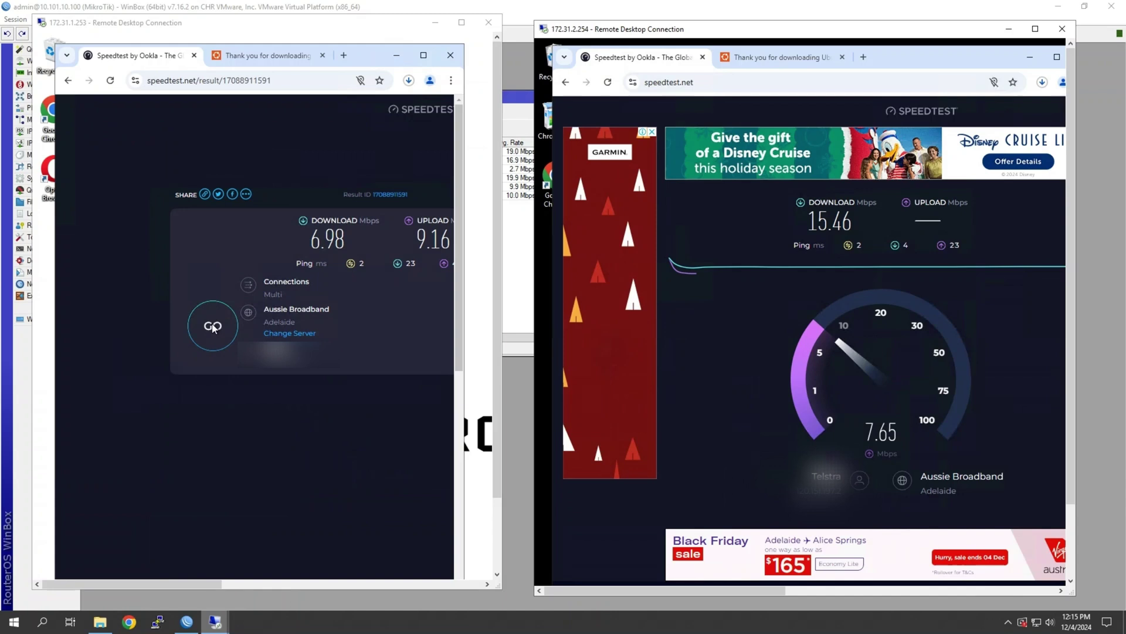
click(212, 326)
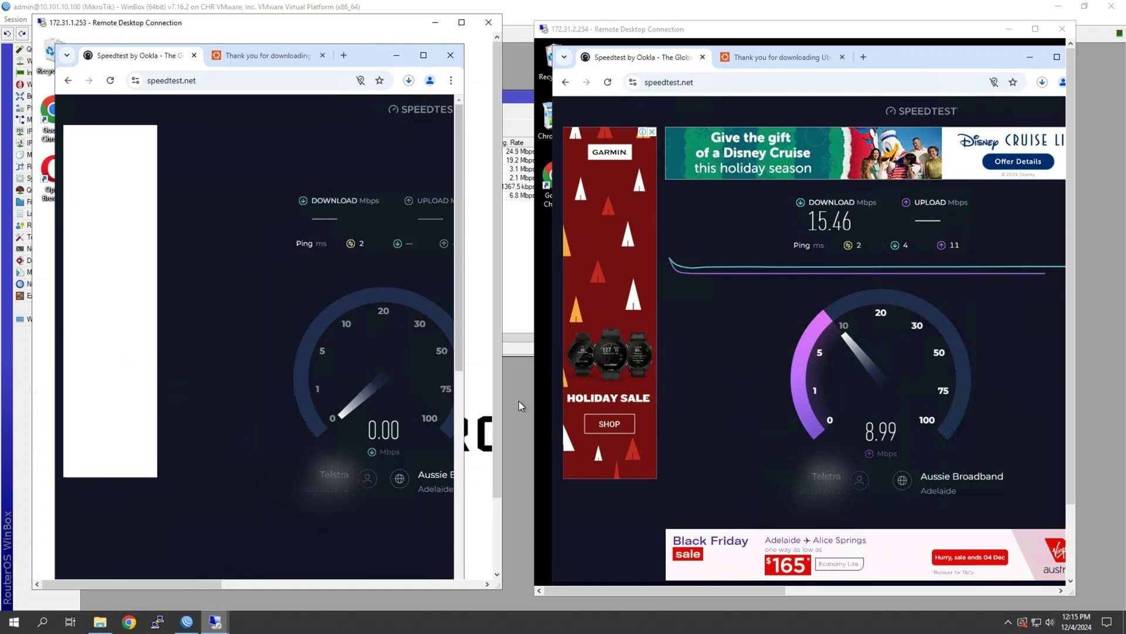
click(519, 400)
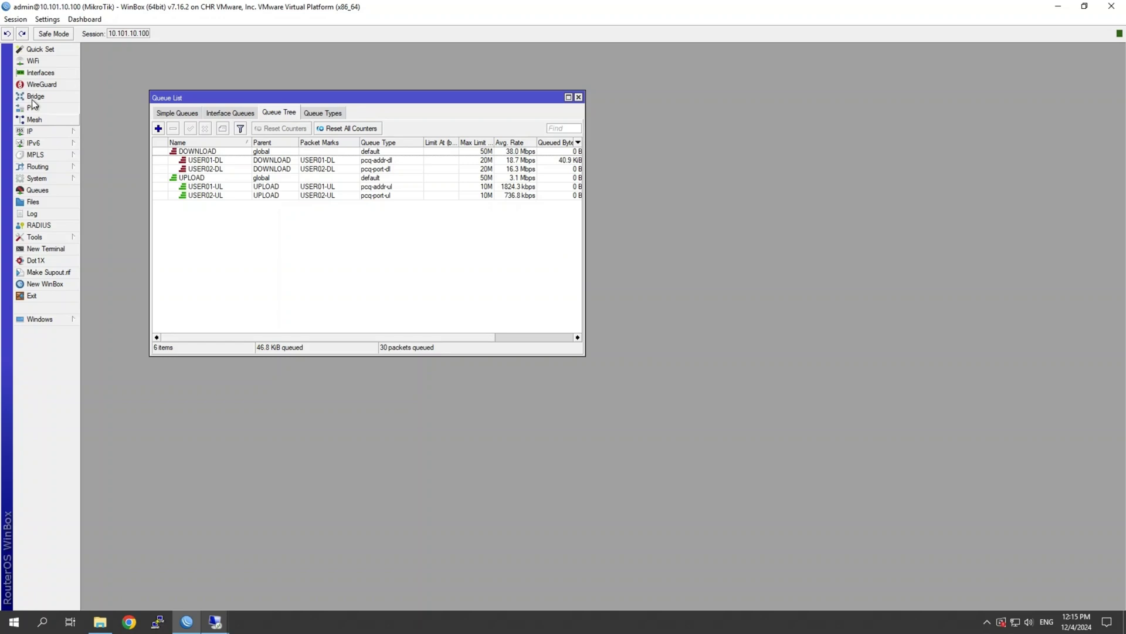
Open IP > Firewall and show its Connections list.
click(36, 131)
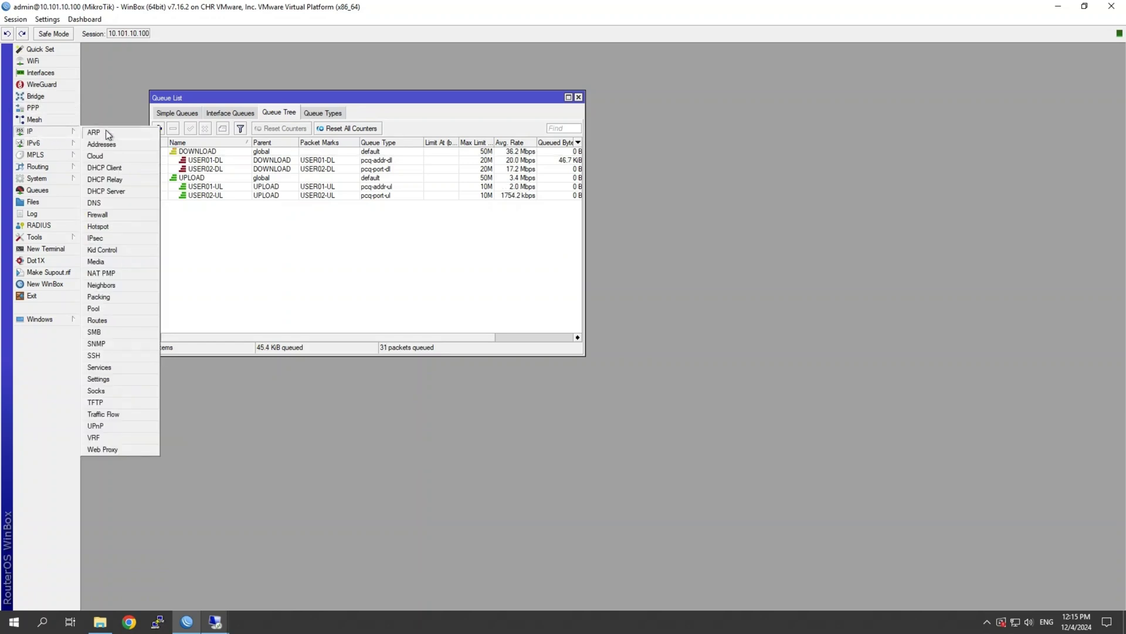
click(98, 215)
click(298, 66)
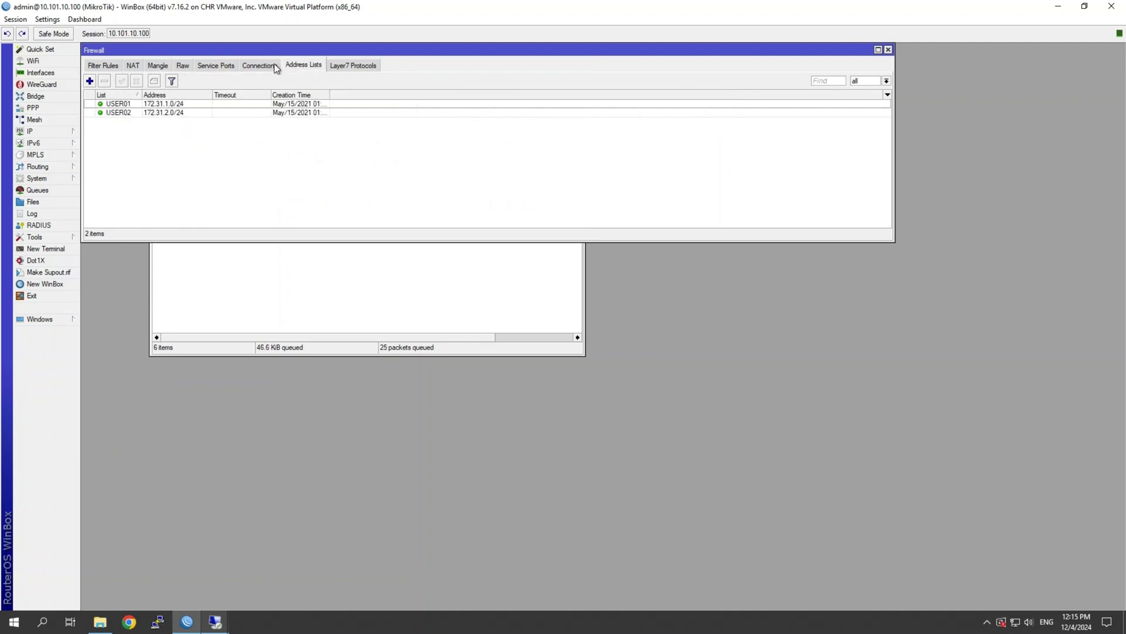
click(272, 64)
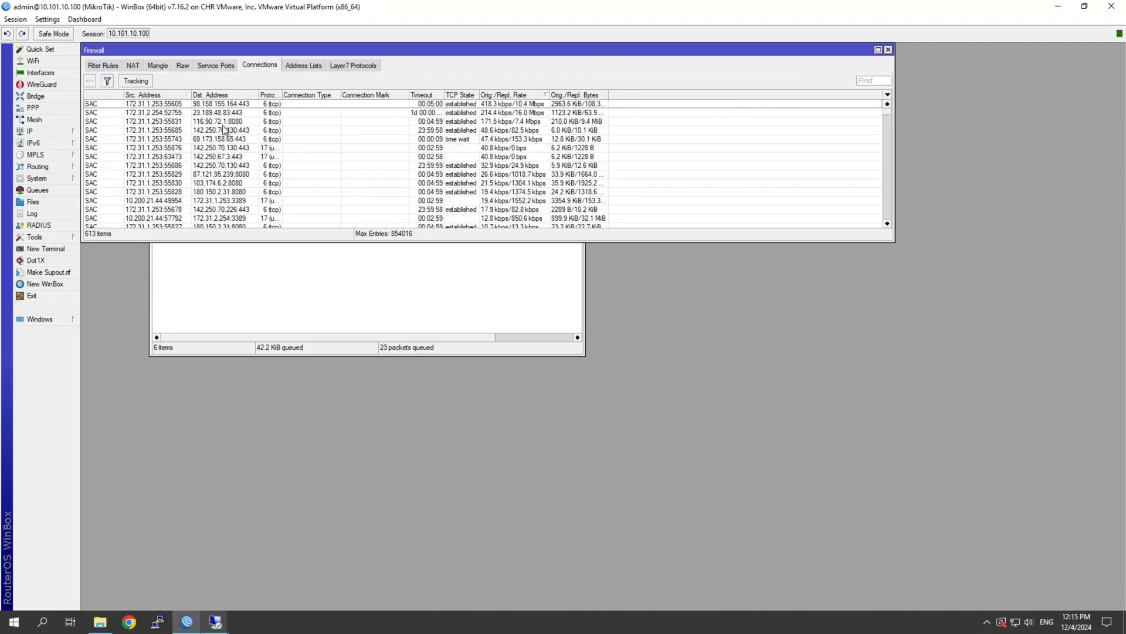
Inspect a few connections, such as to 142.250.70.130, and move the Firewall window below the queue tree.
click(218, 122)
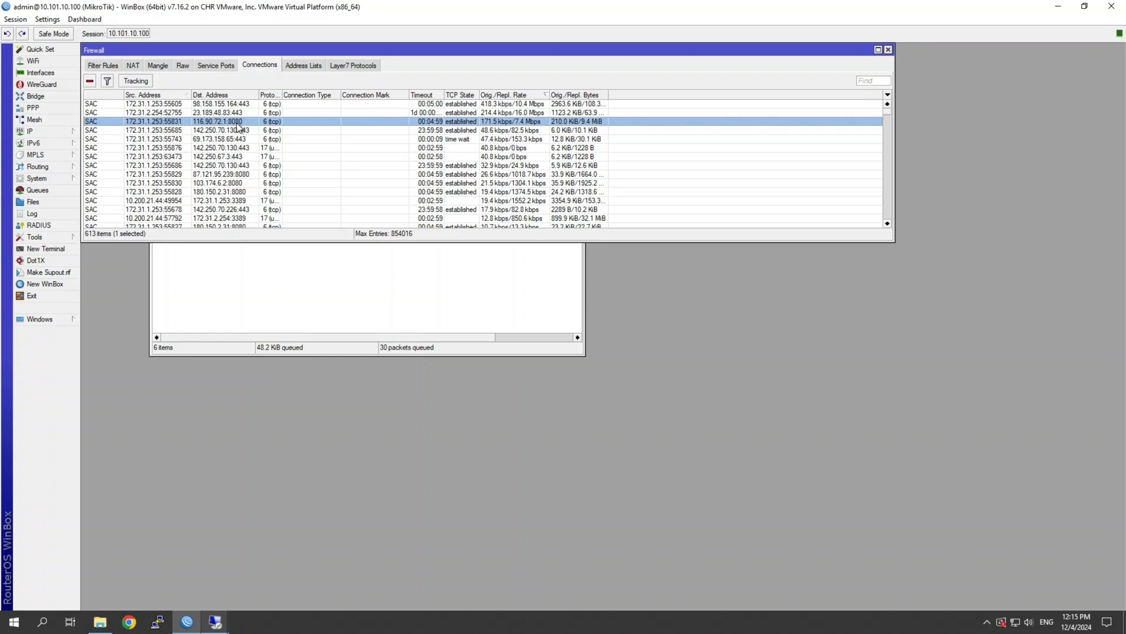
click(249, 130)
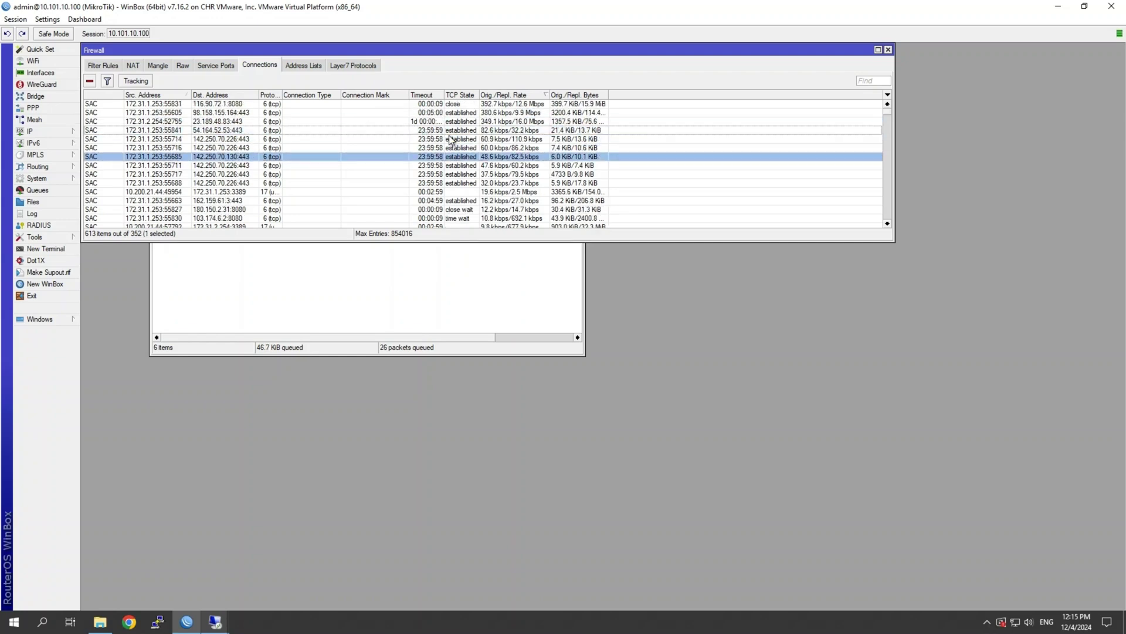
click(248, 139)
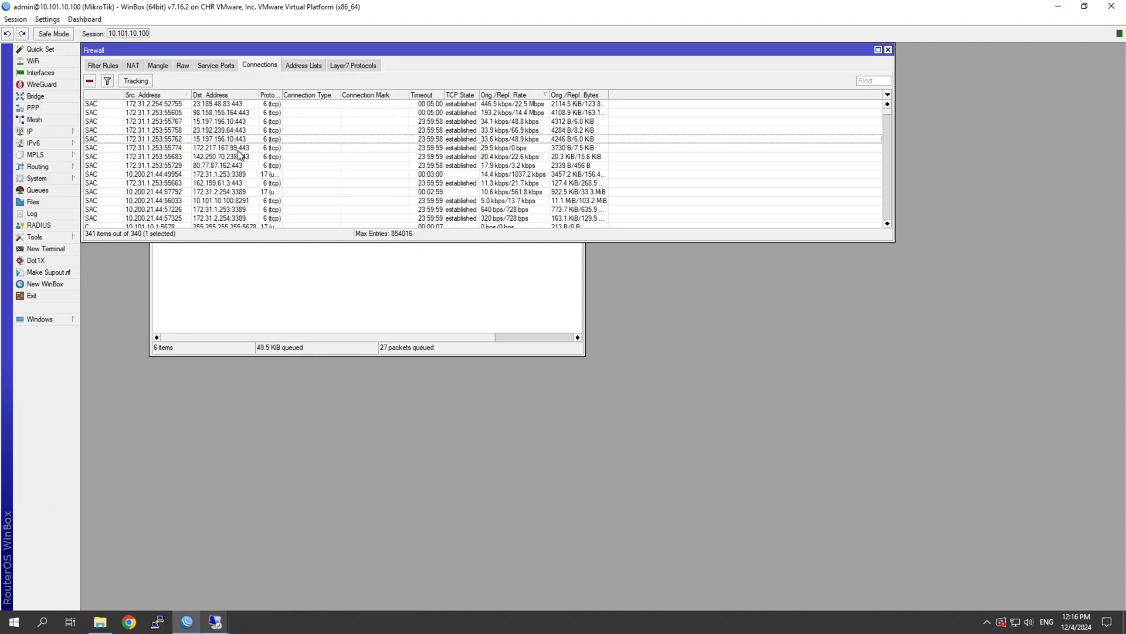
drag(362, 51, 408, 309)
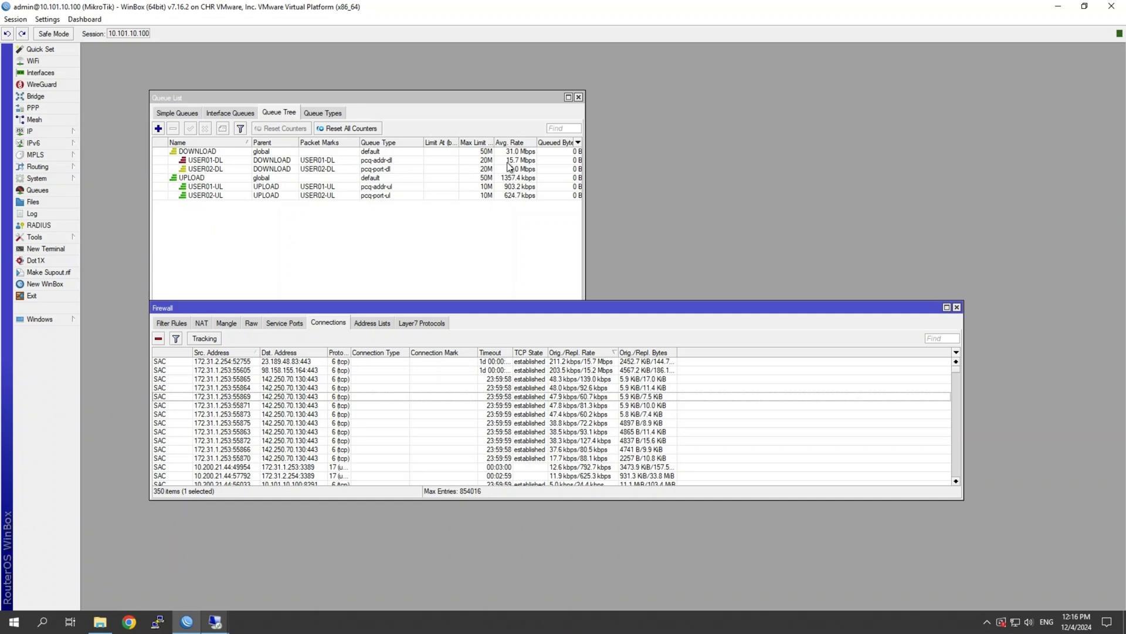
Select USER01-DL in the Queue Tree, then close the Firewall connections window.
click(482, 161)
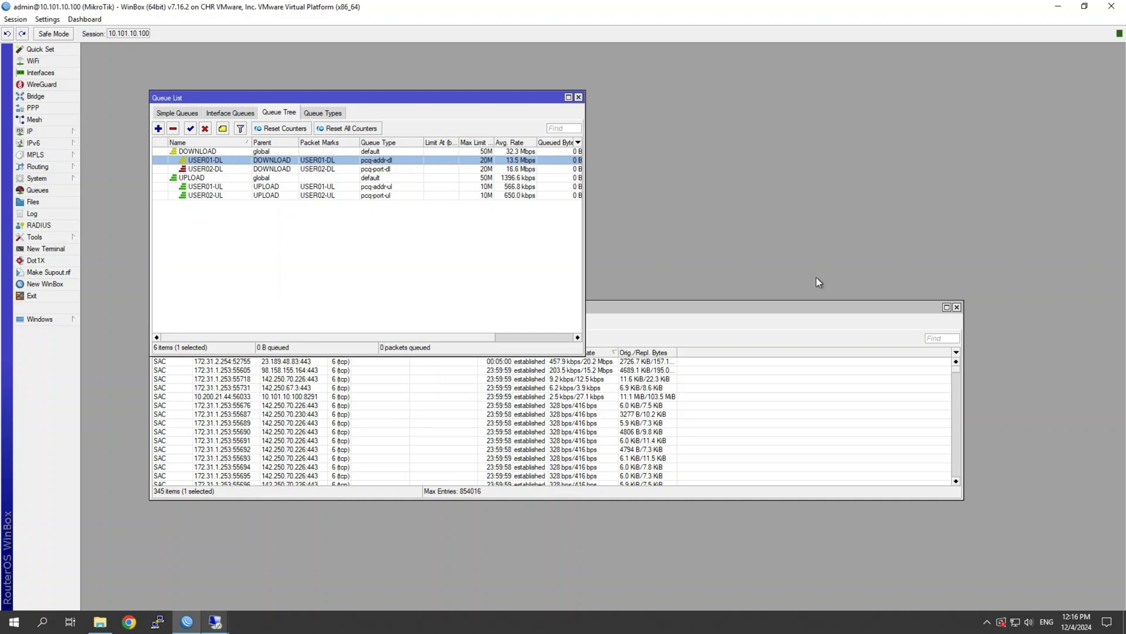
click(803, 306)
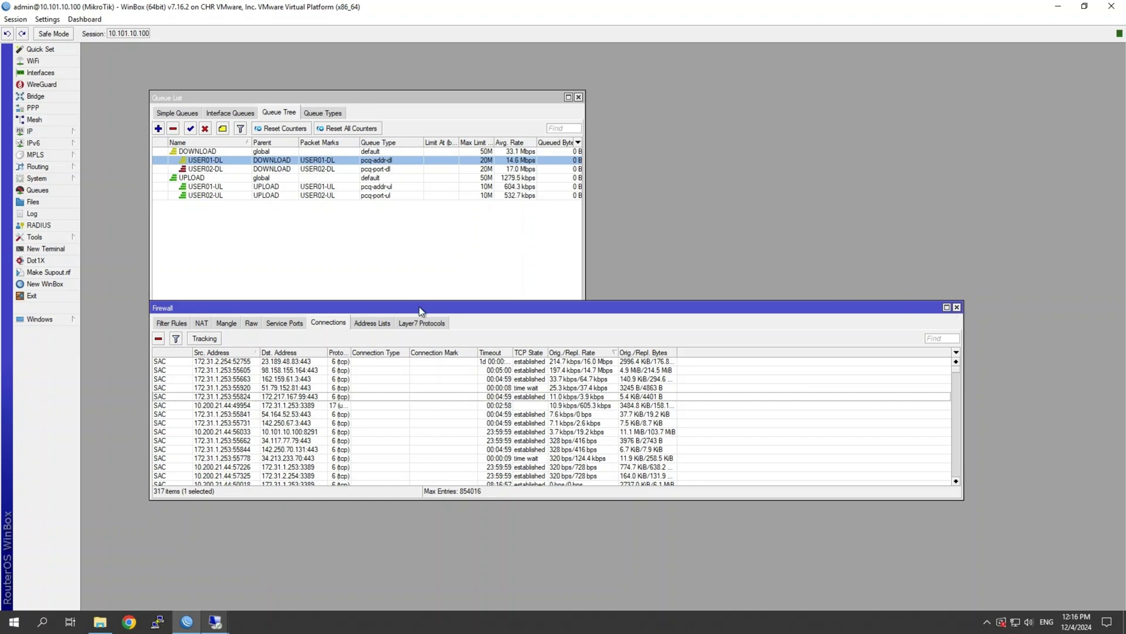
mouse_move(420, 311)
mouse_down()
mouse_move(431, 327)
mouse_move(433, 318)
mouse_up()
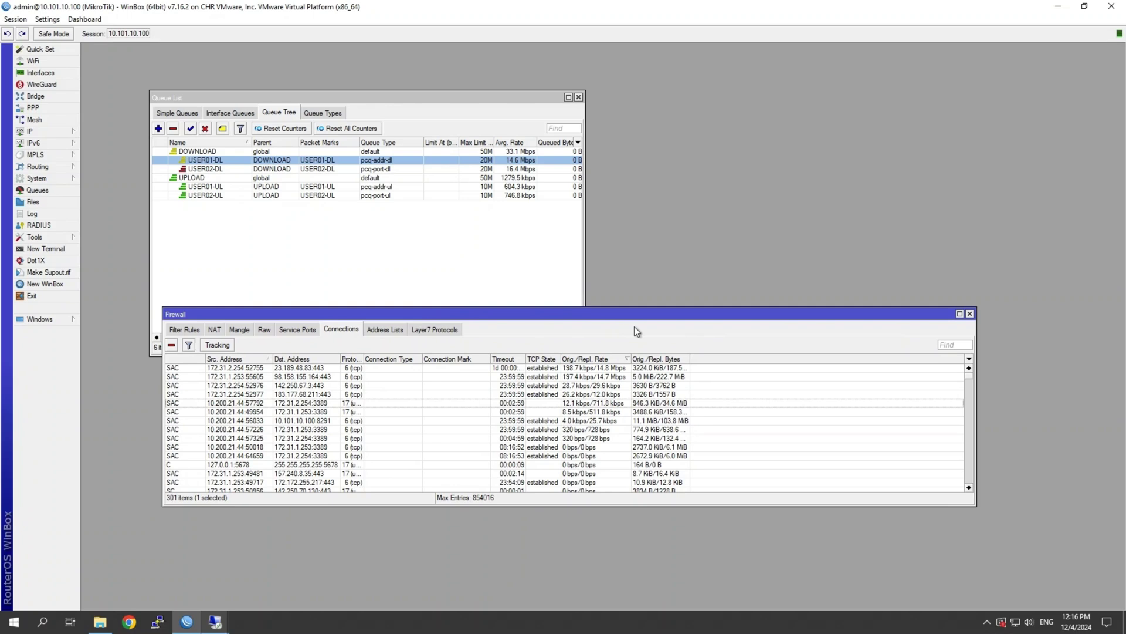
click(970, 314)
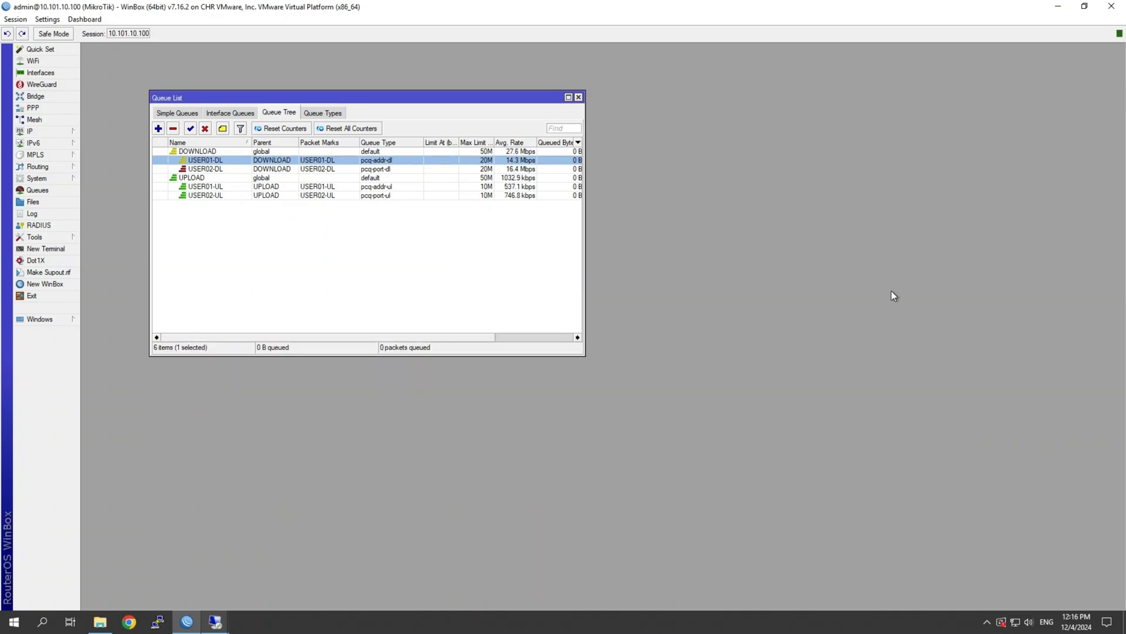